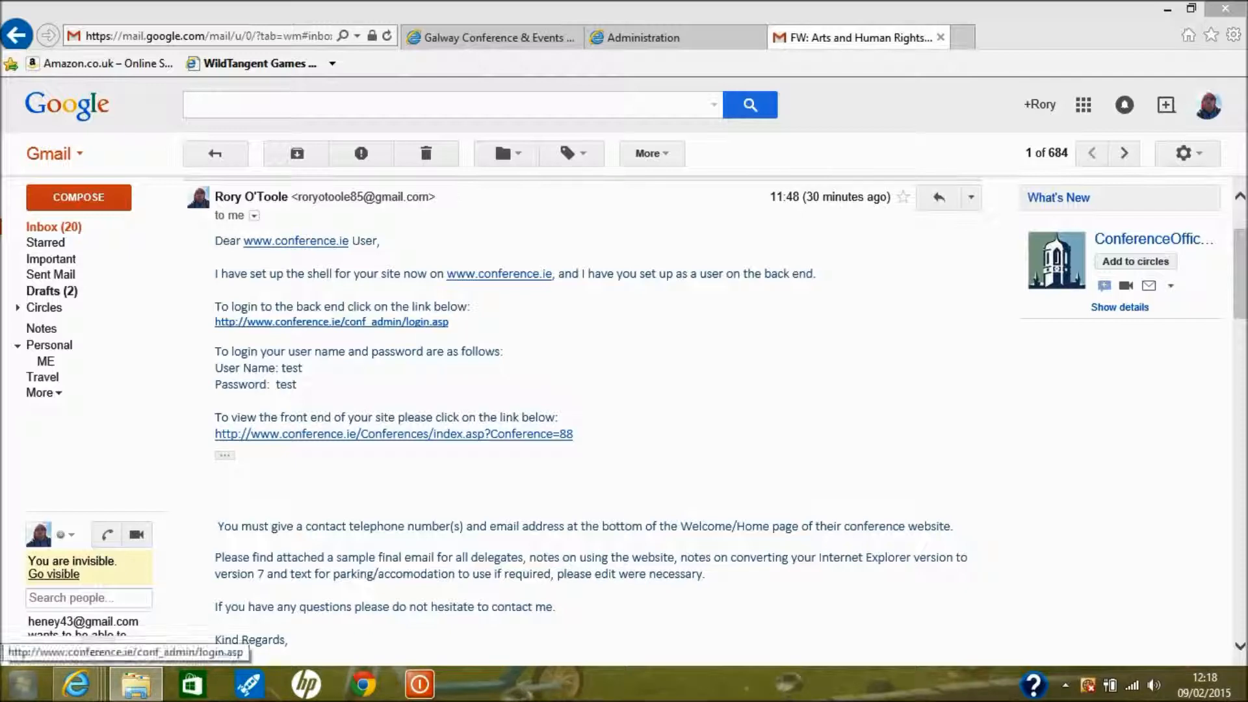
# Sign in on the conf_admin login page with the username and password from the setup email
pyautogui.click(332, 322)
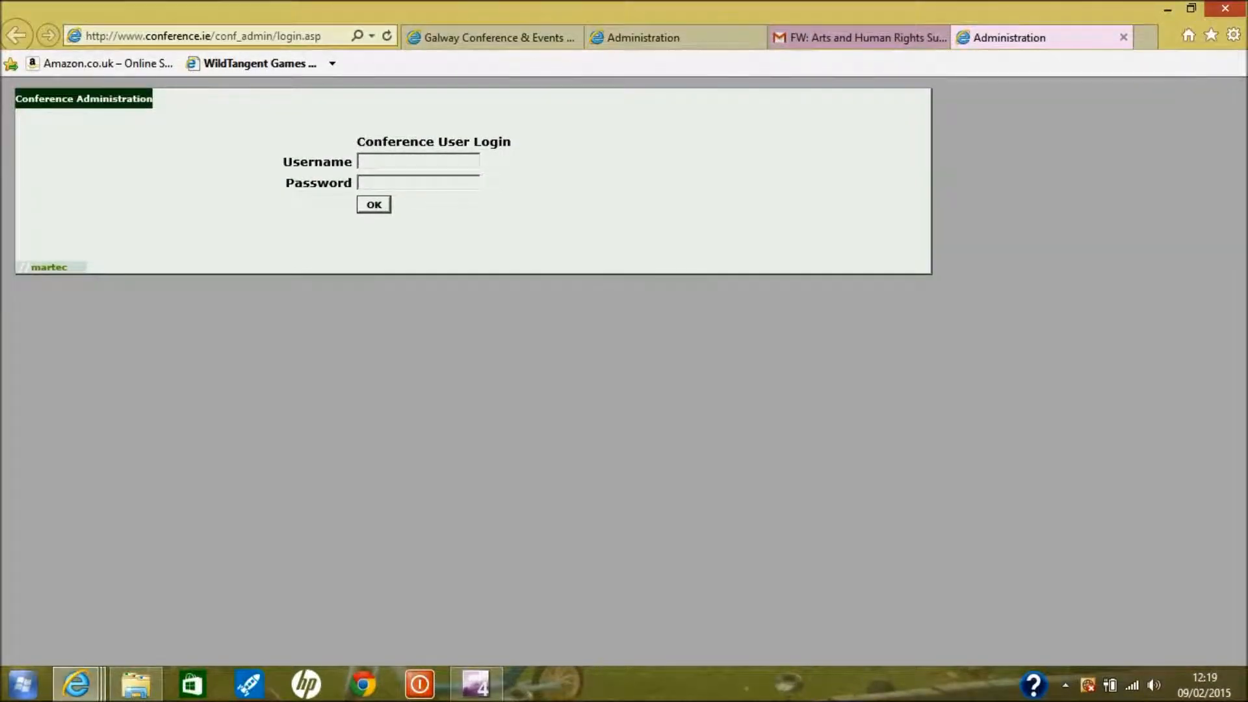
pyautogui.write('tes')
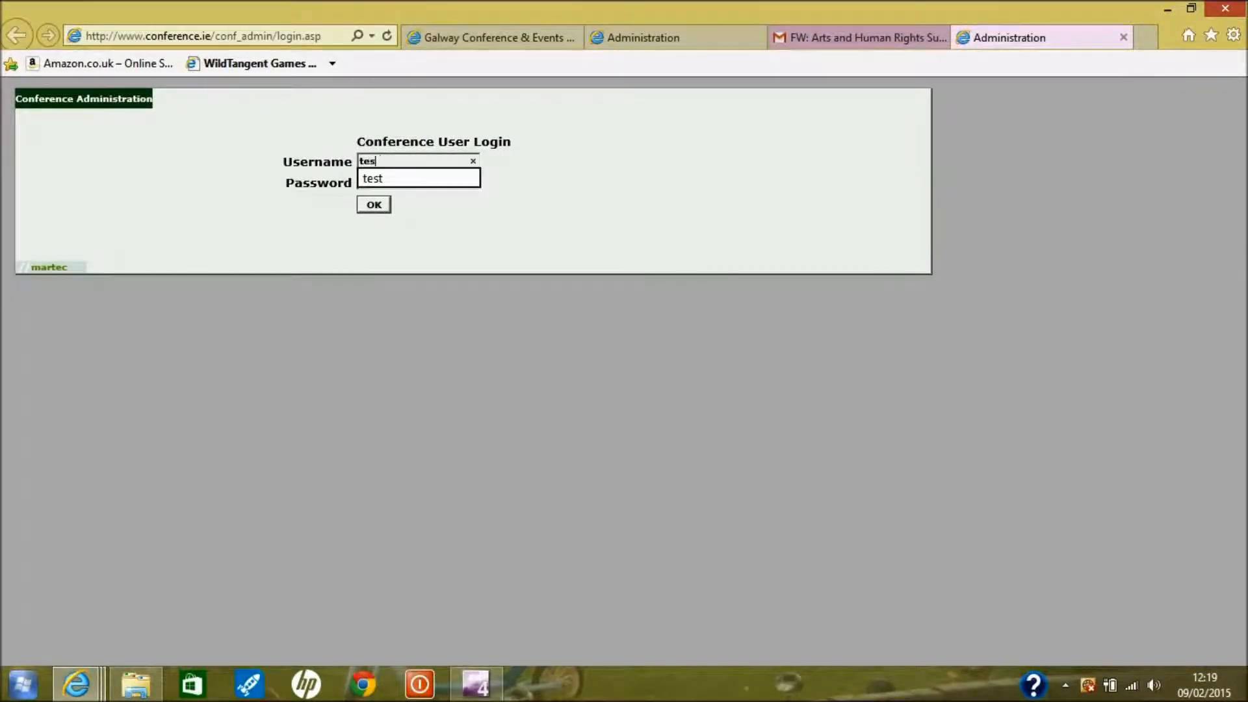
pyautogui.write('ttest')
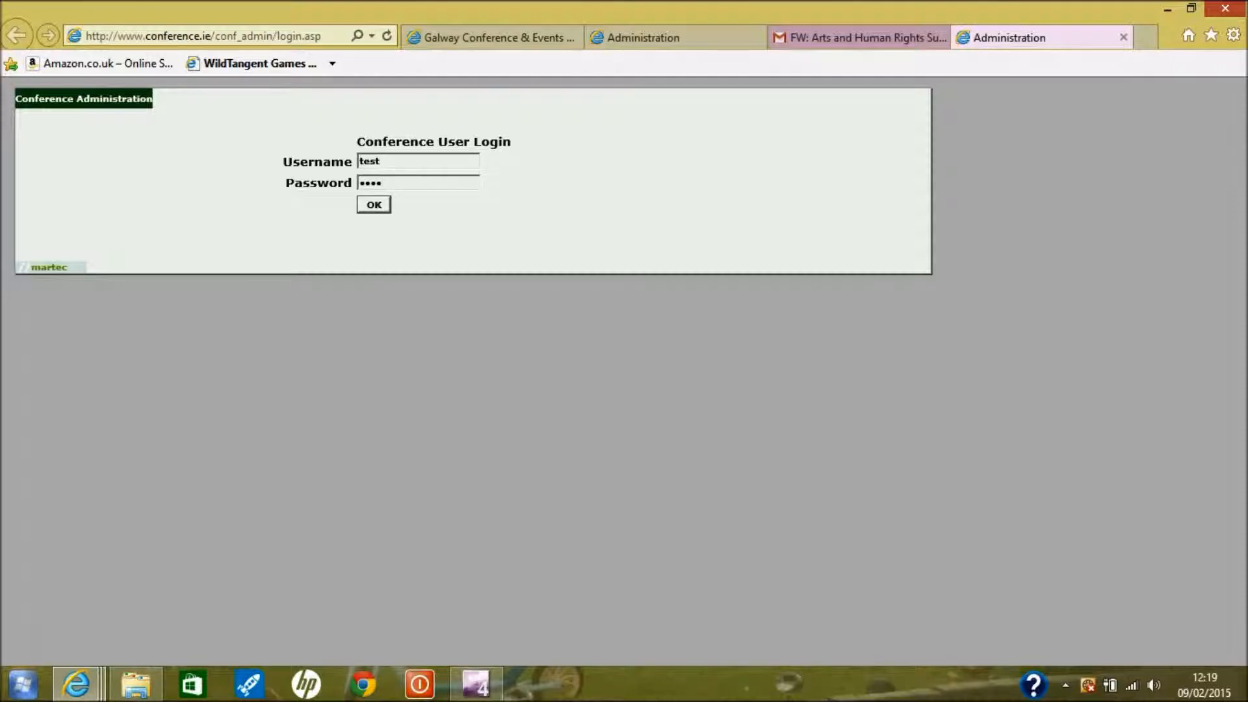
pyautogui.press('Return')
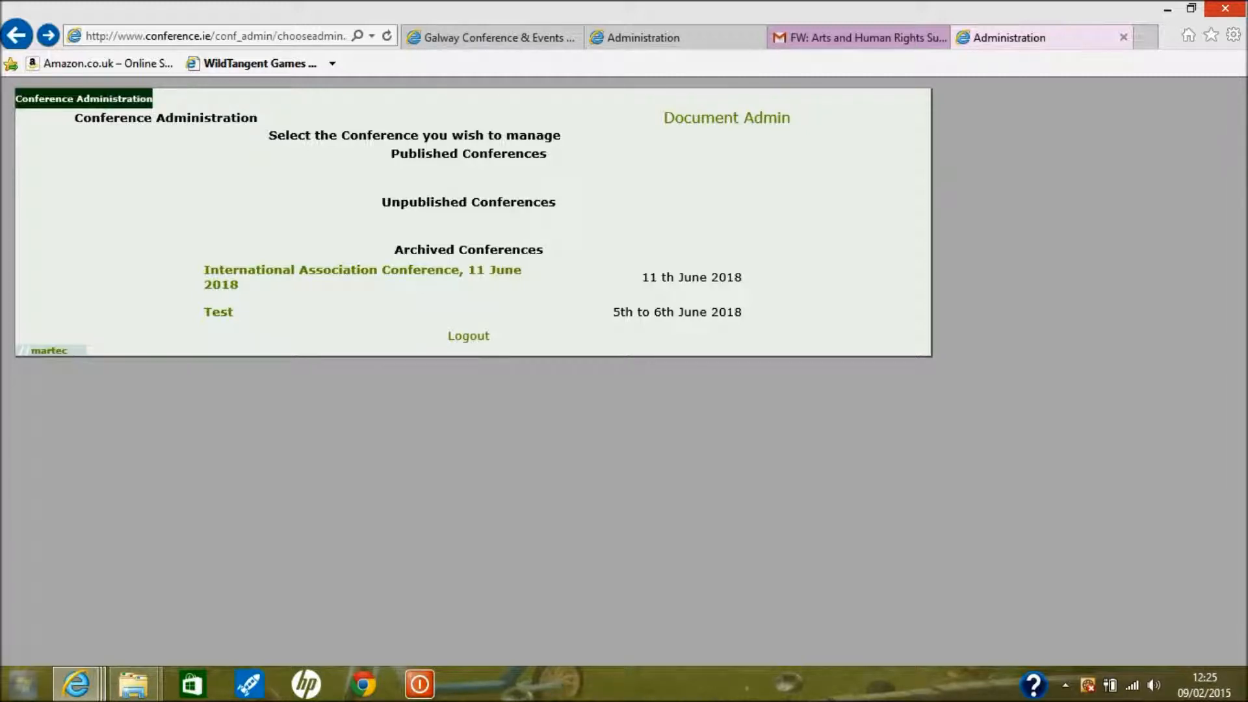
# Open Site Page Administration for the archived International Association Conference, 11 June 2018
pyautogui.click(442, 270)
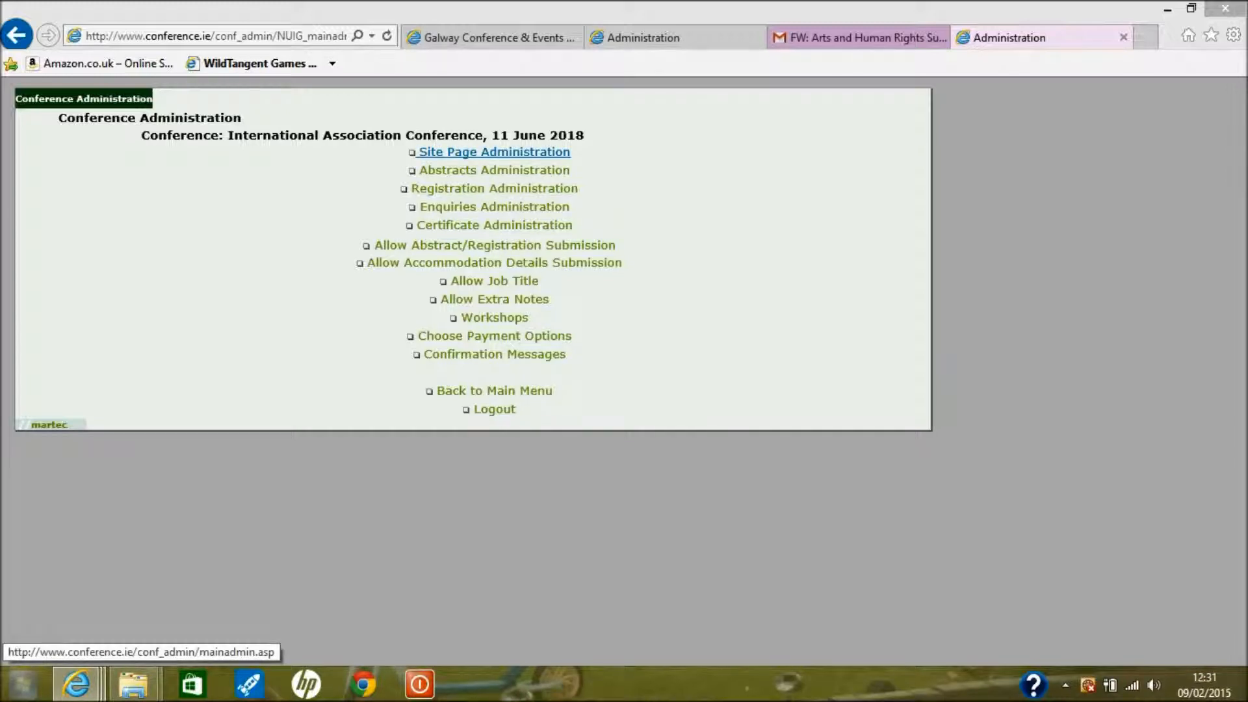
pyautogui.click(494, 151)
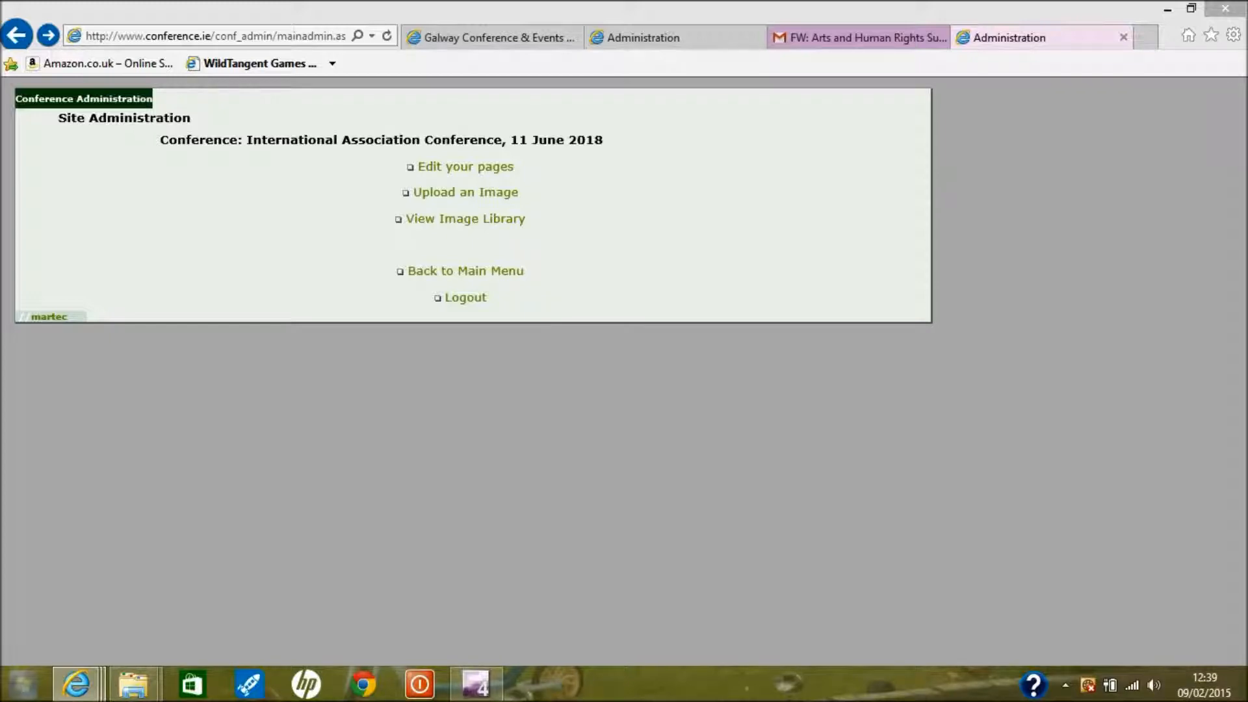
# Open Upload an Image to see image types with their maximum widths and heights
pyautogui.click(465, 192)
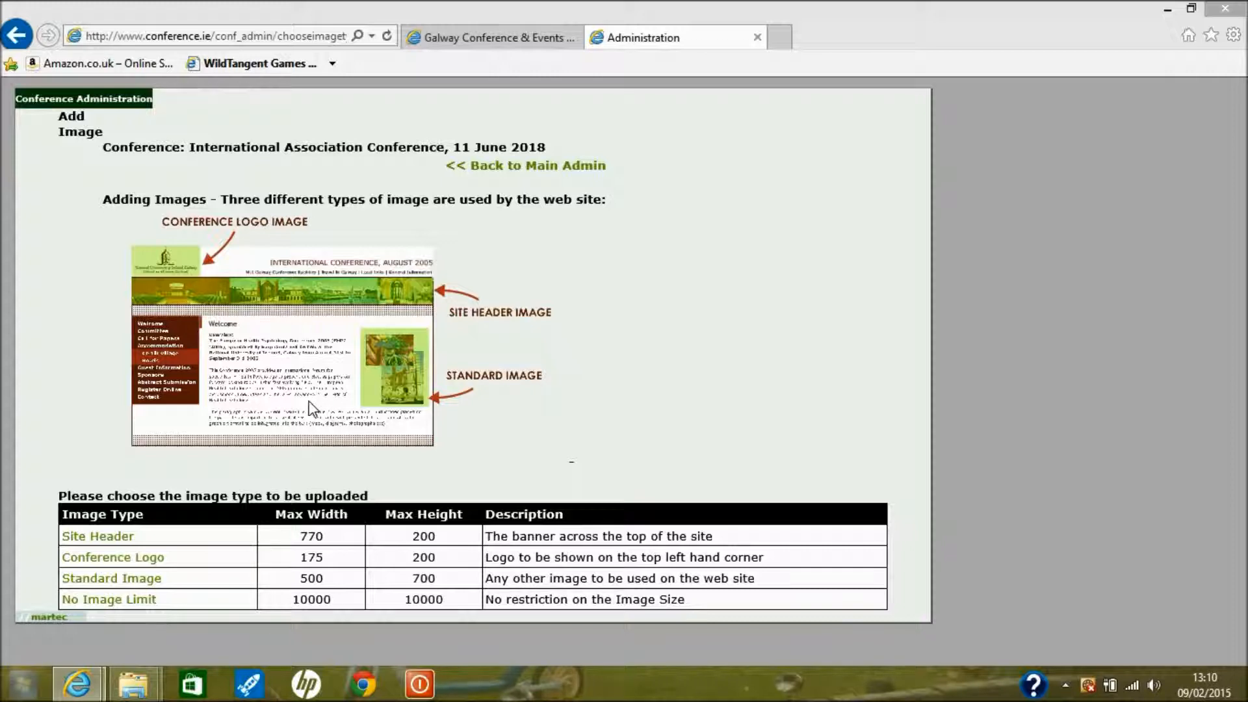
# Start a No Image Limit upload named 'Logo', then cancel the file selection
pyautogui.click(141, 603)
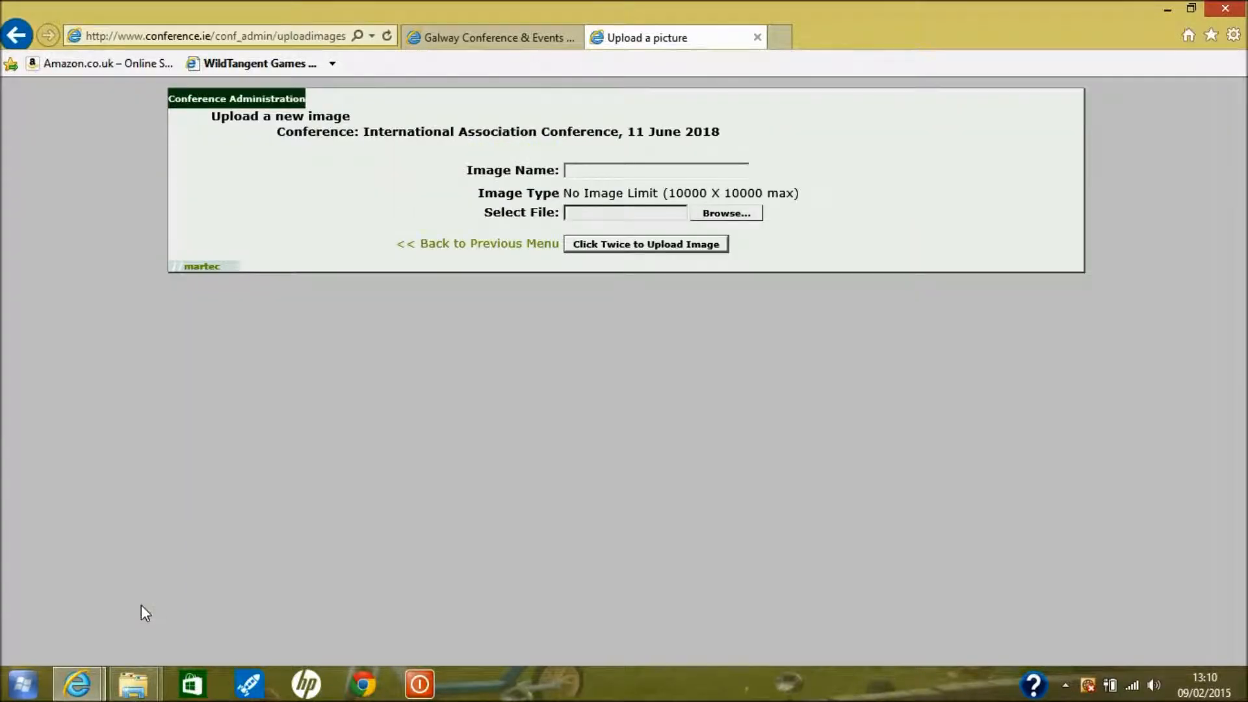
pyautogui.click(616, 173)
pyautogui.write('Logo')
pyautogui.click(715, 217)
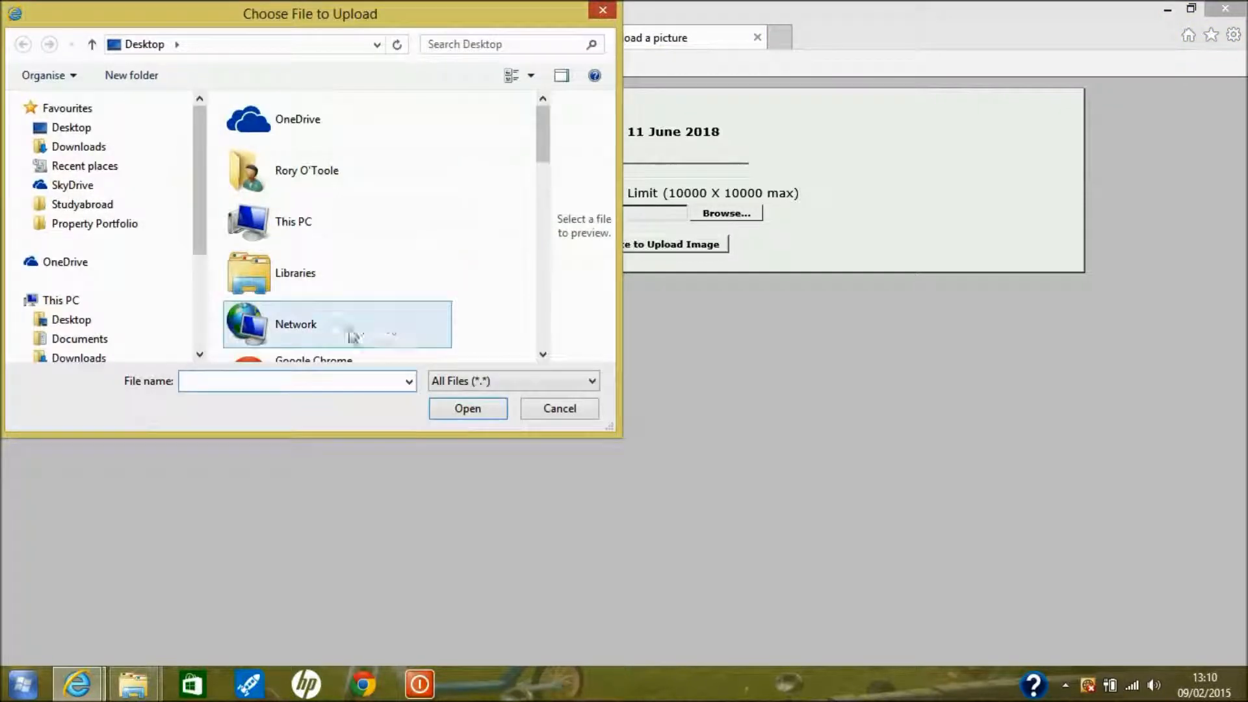
pyautogui.scroll(-3, 390, 156)
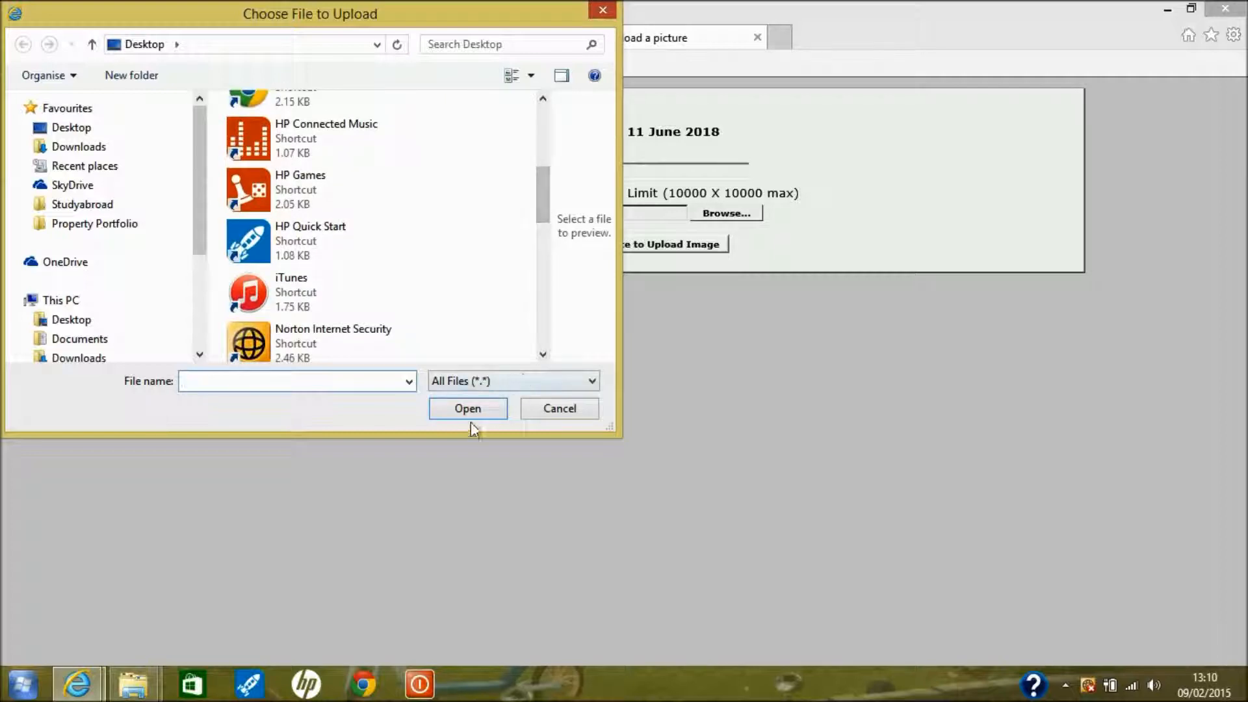
pyautogui.click(559, 408)
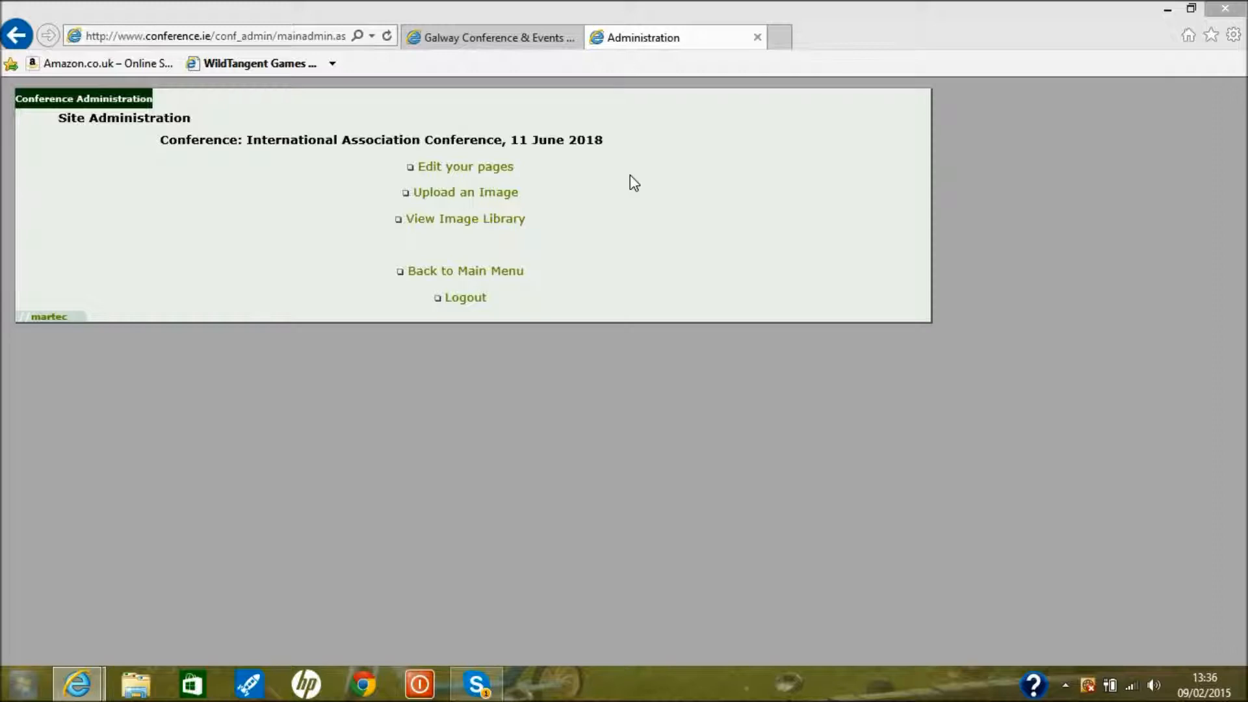
# Open Edit your pages, showing Page Content Administration with no pages set up
pyautogui.click(485, 171)
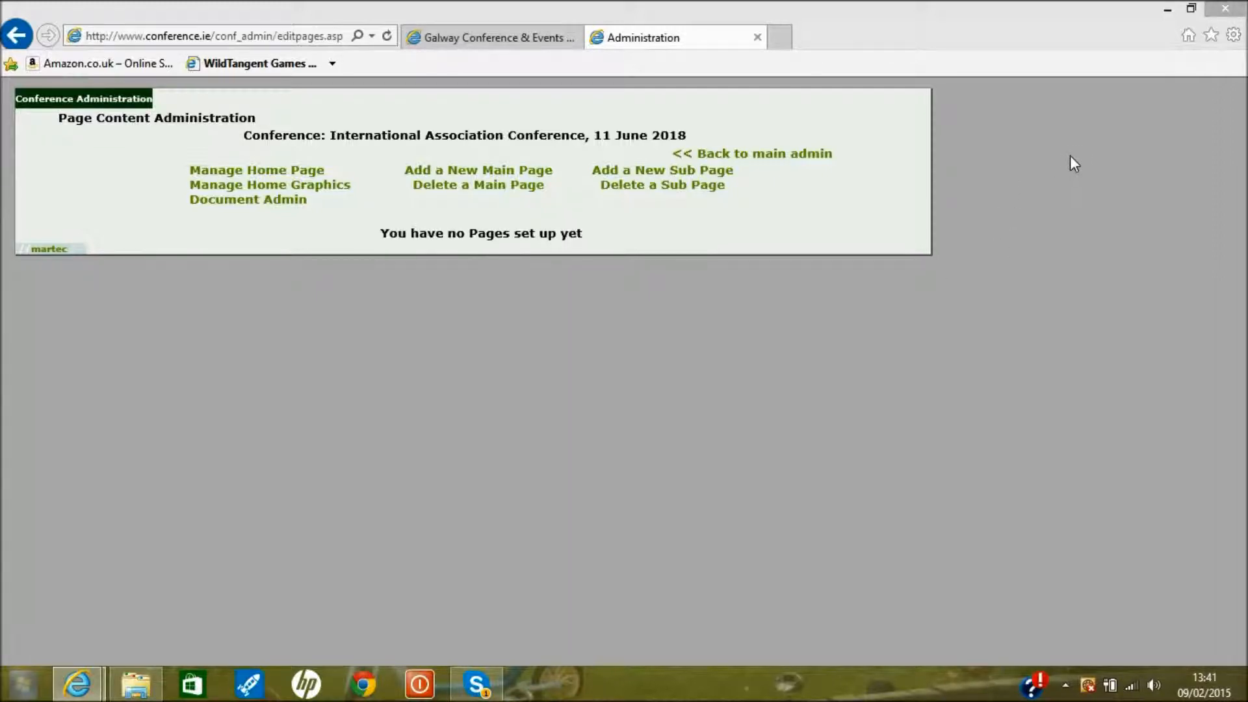
# In F12 Developer Tools Emulation, set document mode 7 and the Internet Explorer 7 user agent, then shrink the panel
pyautogui.click(1234, 37)
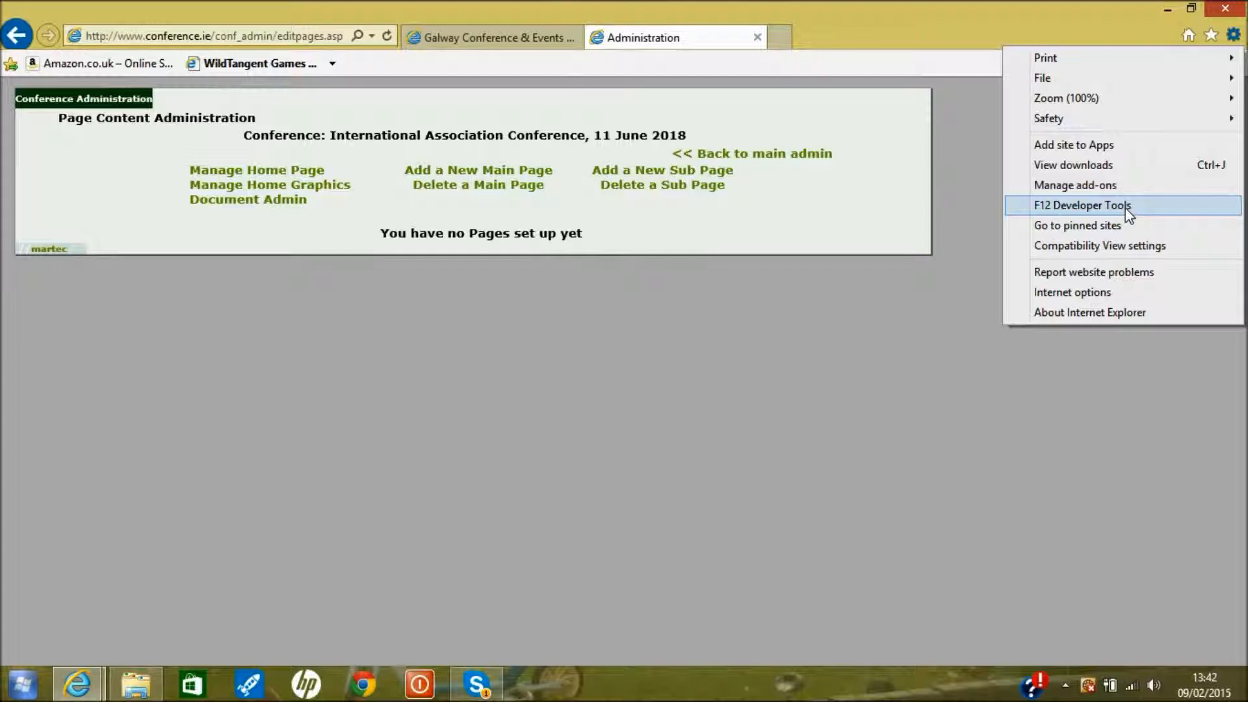
pyautogui.click(1082, 205)
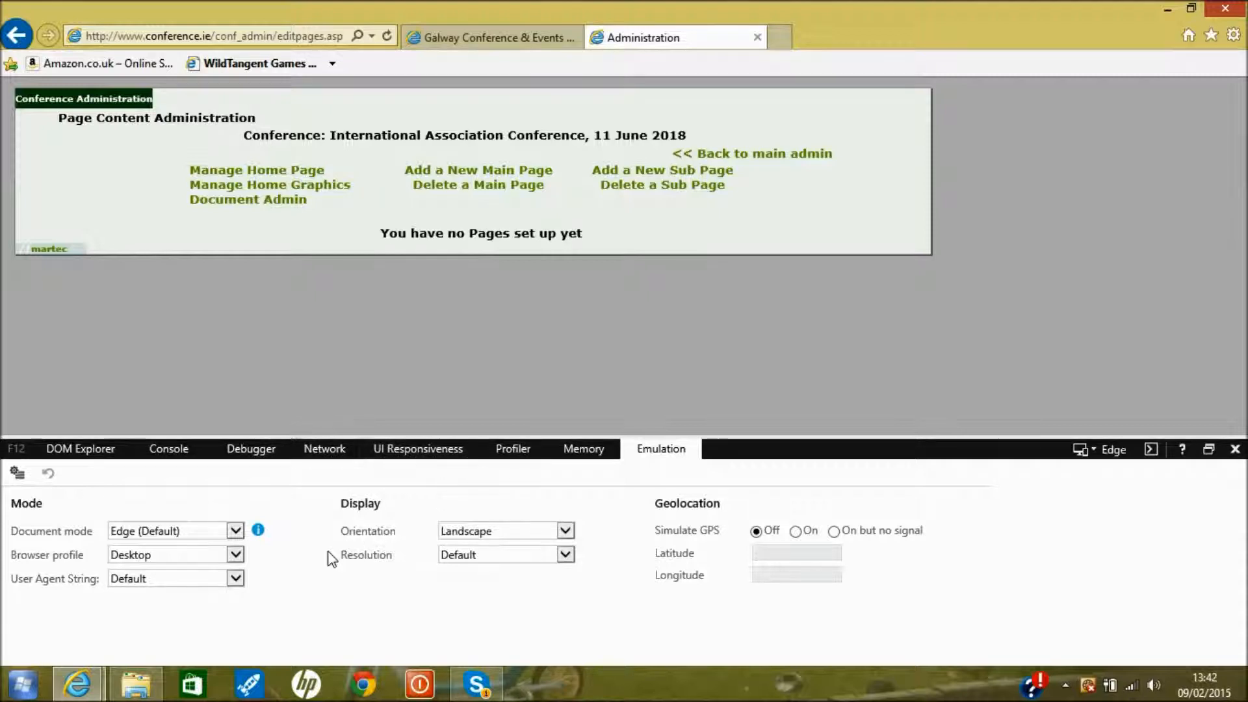
pyautogui.click(598, 455)
pyautogui.click(648, 455)
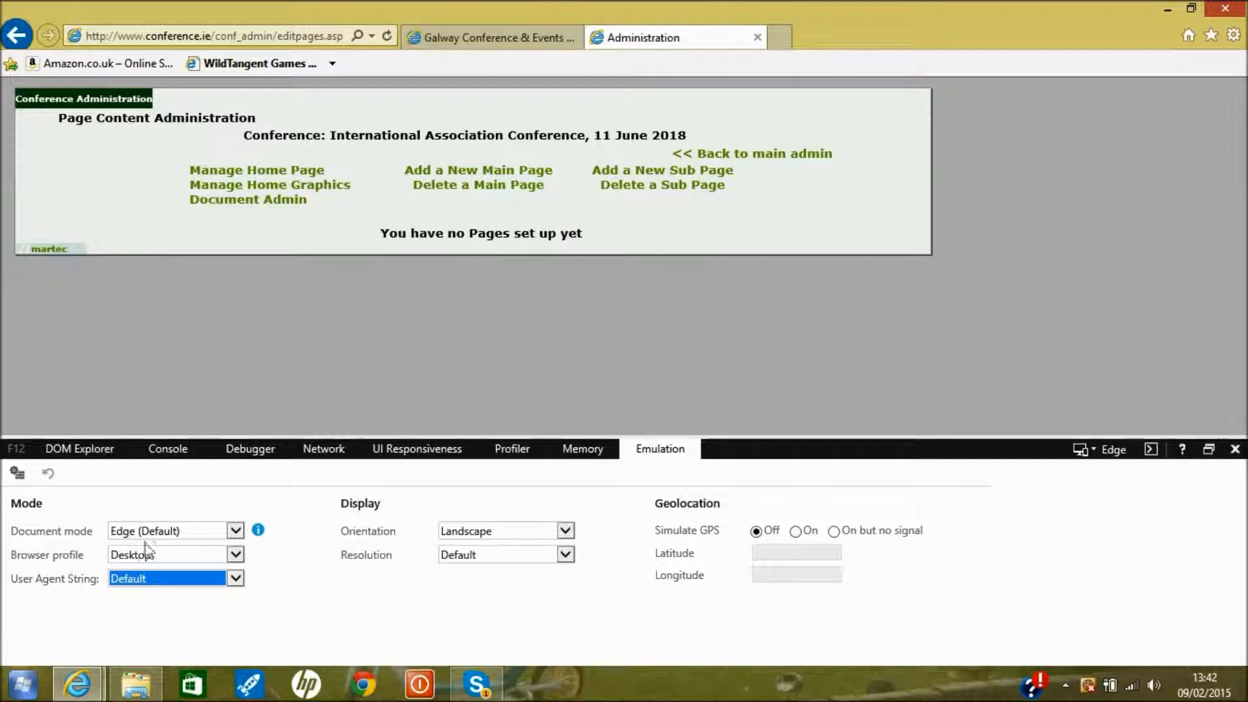
pyautogui.click(196, 539)
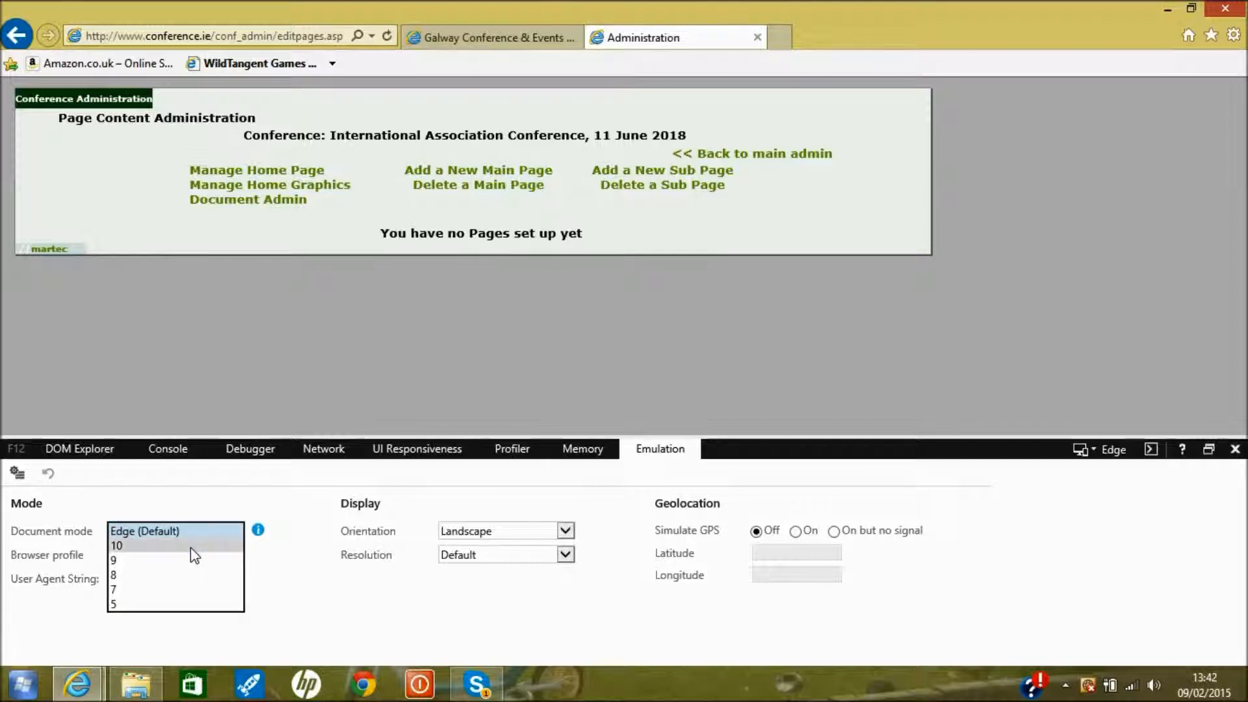
pyautogui.click(168, 590)
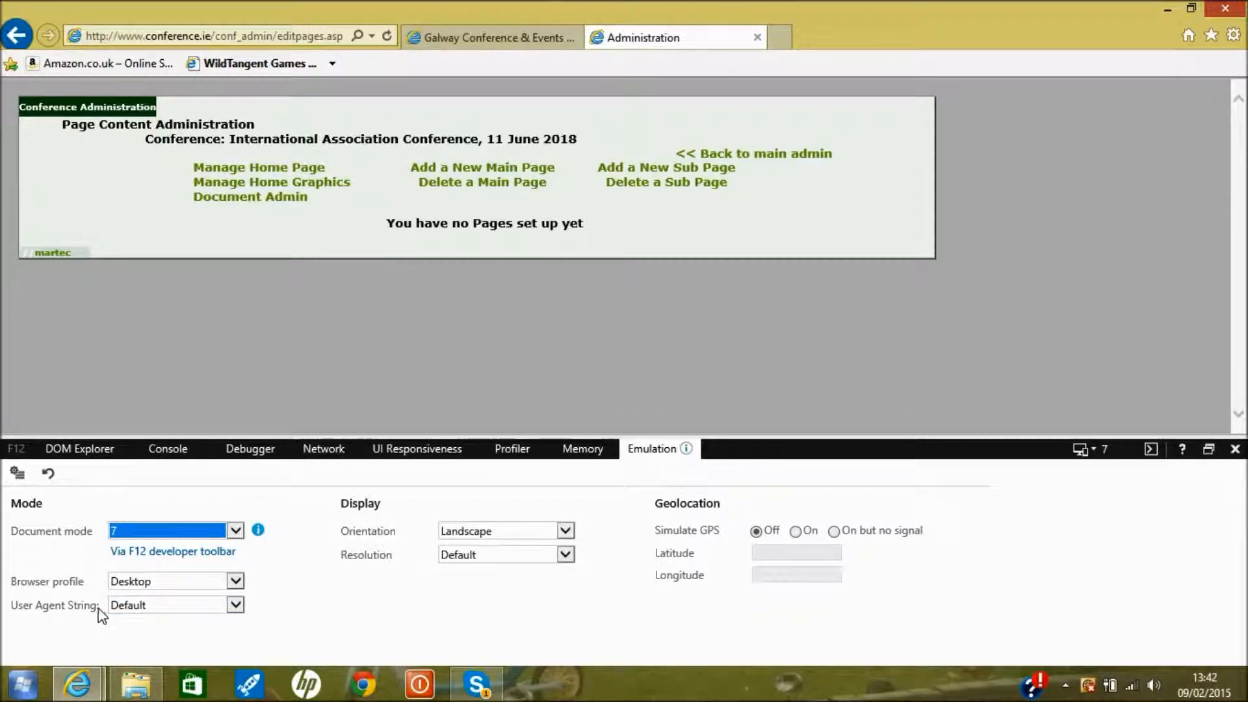
pyautogui.click(173, 606)
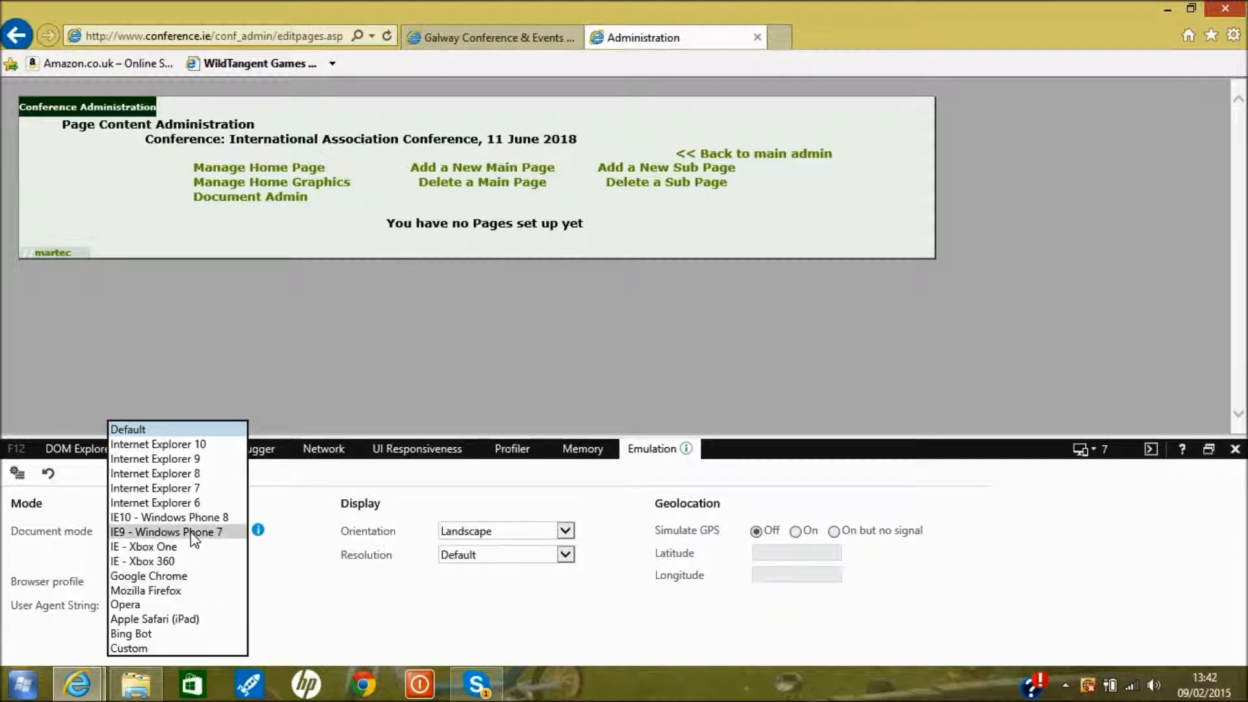
pyautogui.click(178, 492)
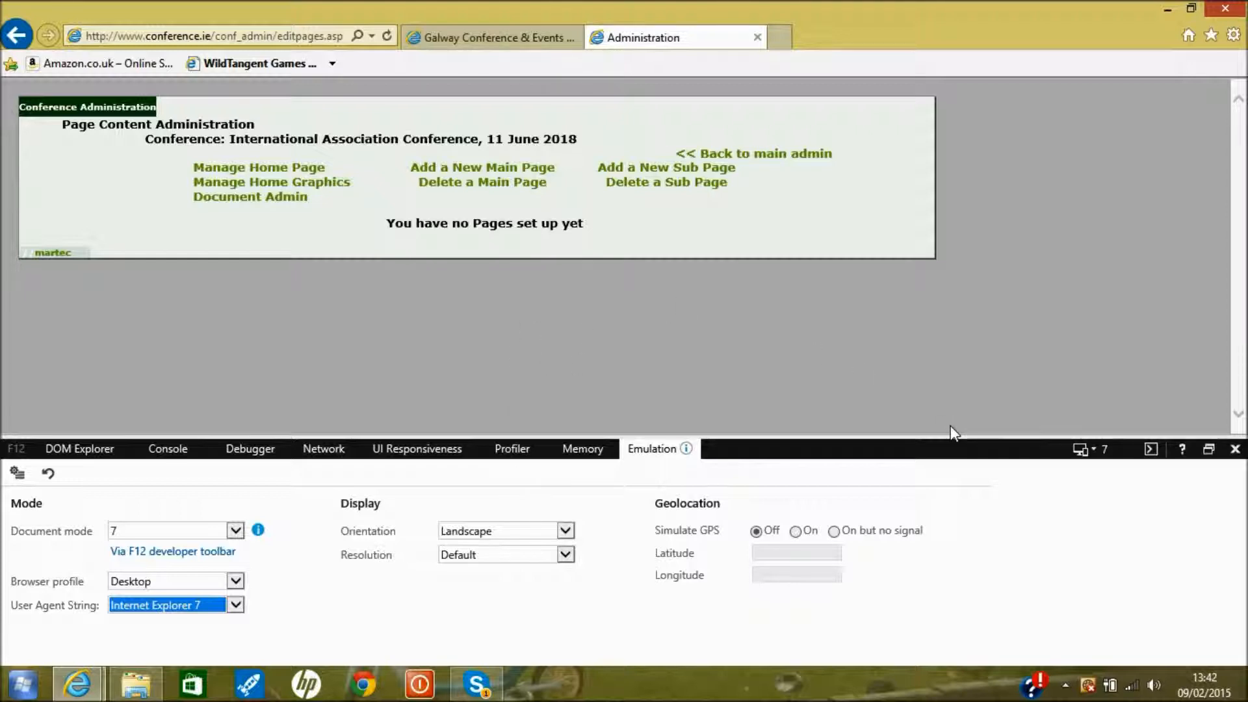
pyautogui.moveTo(956, 434); pyautogui.dragTo(941, 650)
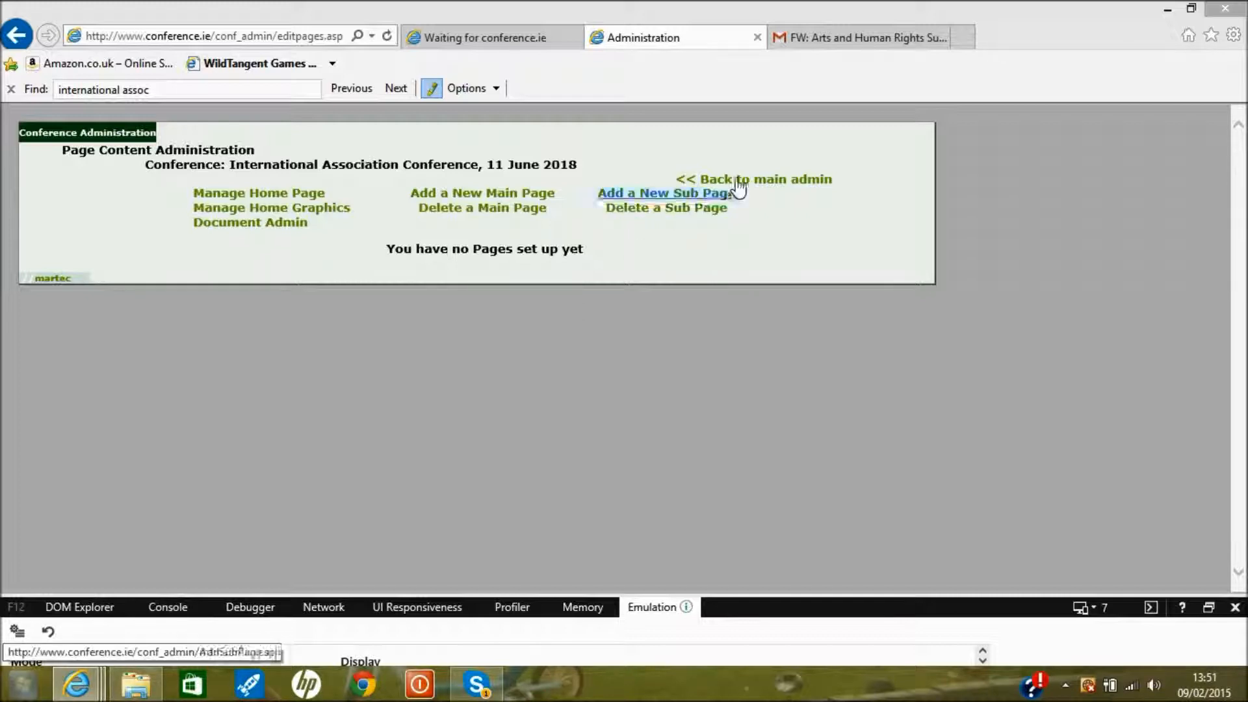
# Check the setup email in Gmail, then view the conference's public Welcome page
pyautogui.click(846, 43)
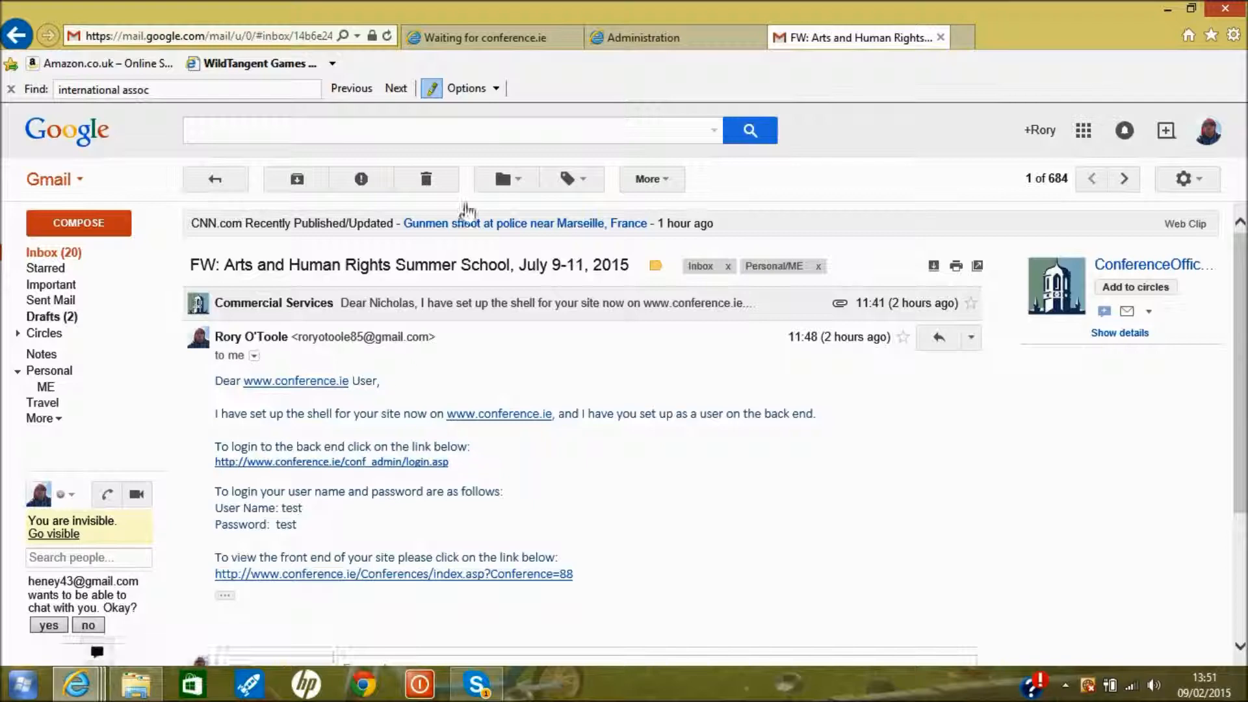
pyautogui.click(489, 39)
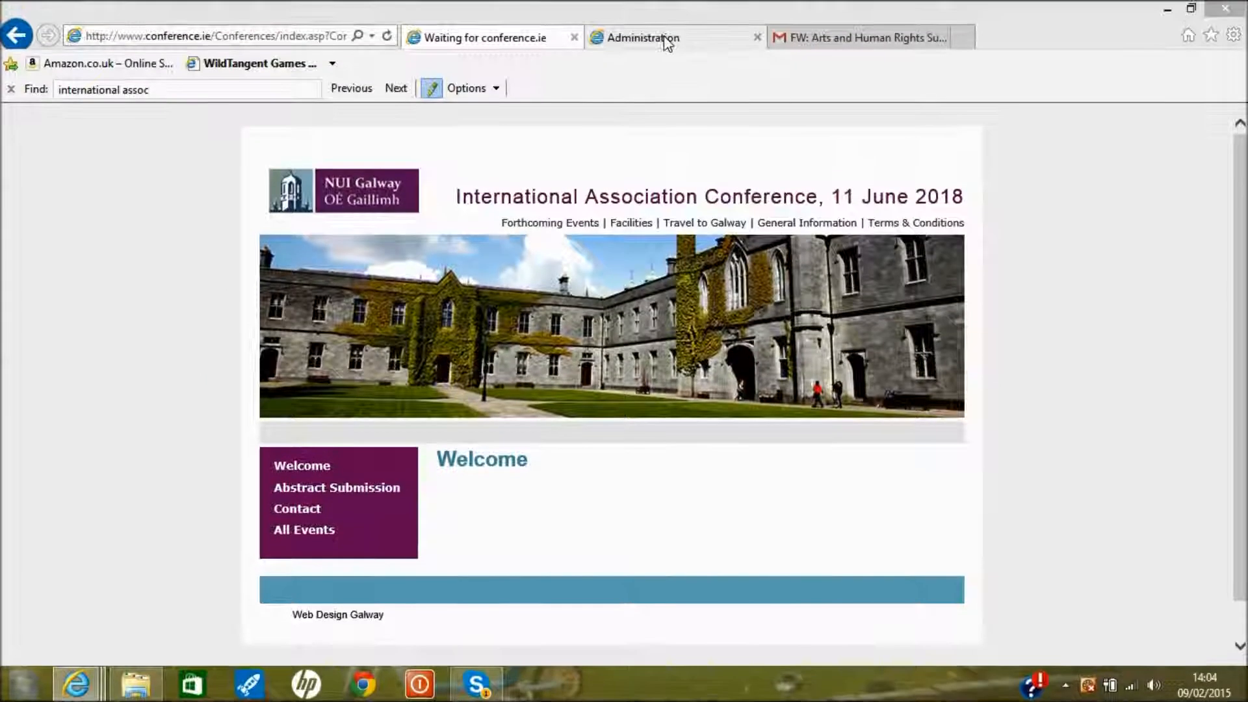
# Return to Administration and open Manage Home Page for the Welcome page content
pyautogui.click(665, 41)
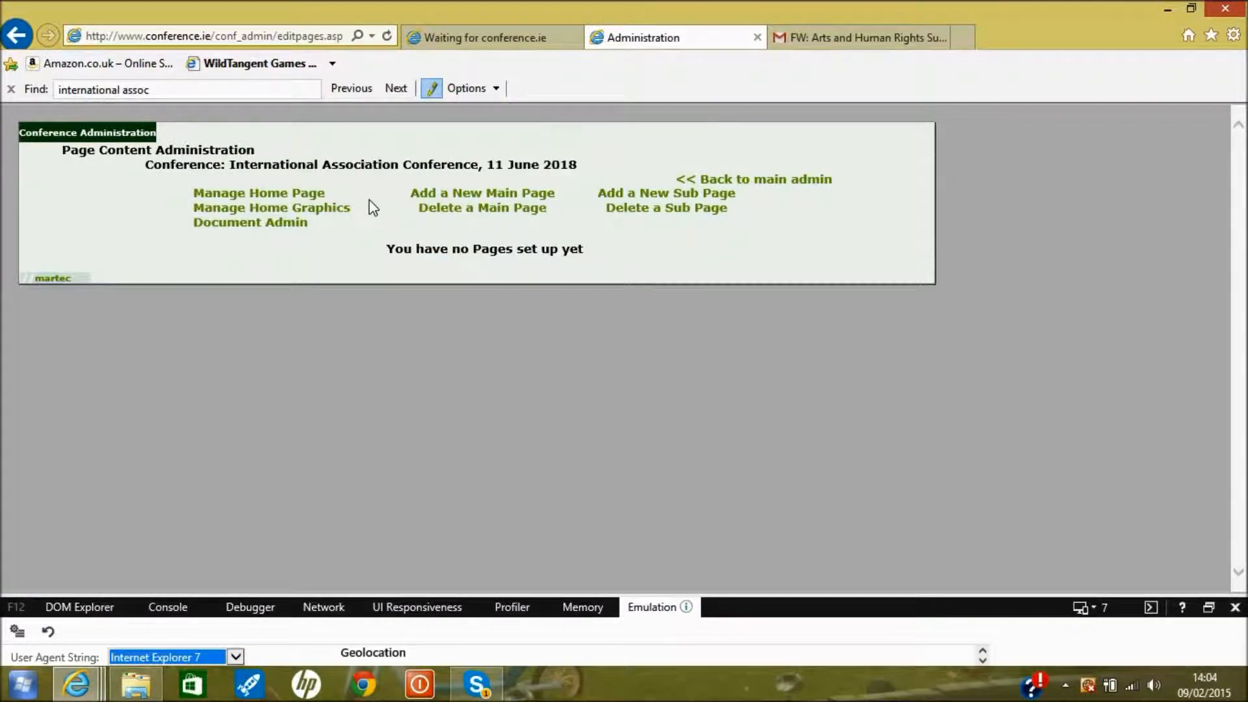
pyautogui.click(318, 198)
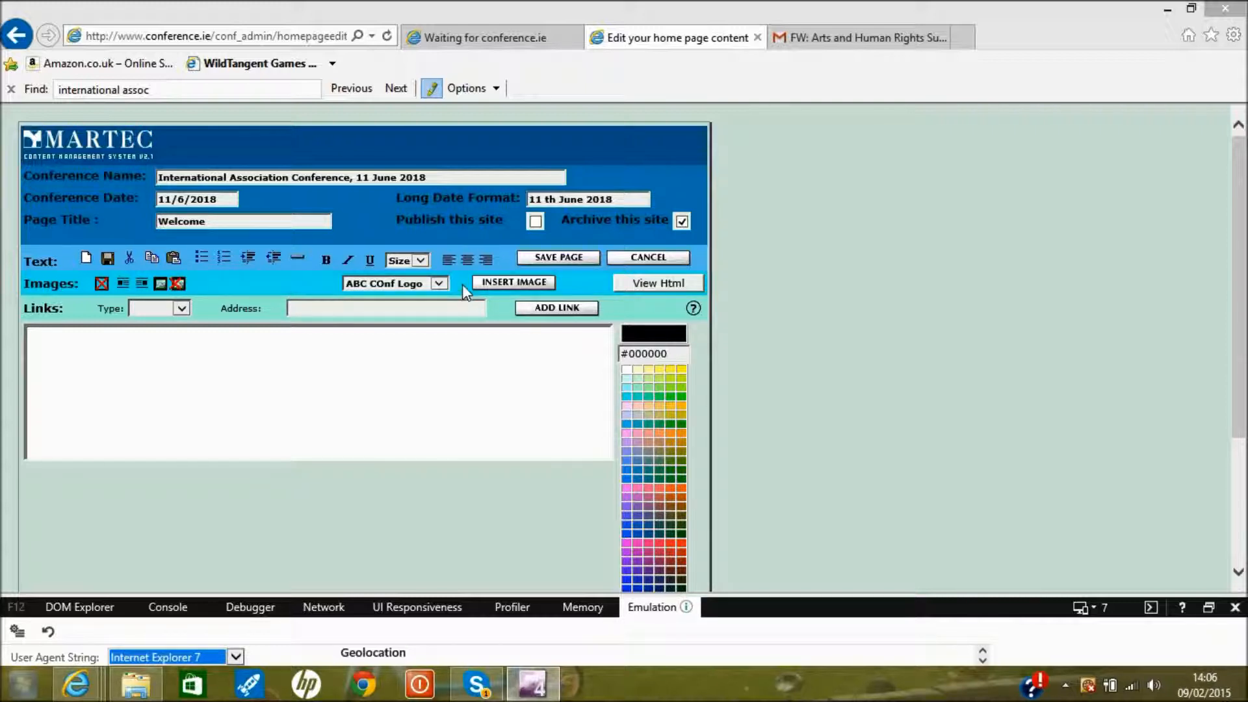
pyautogui.click(440, 286)
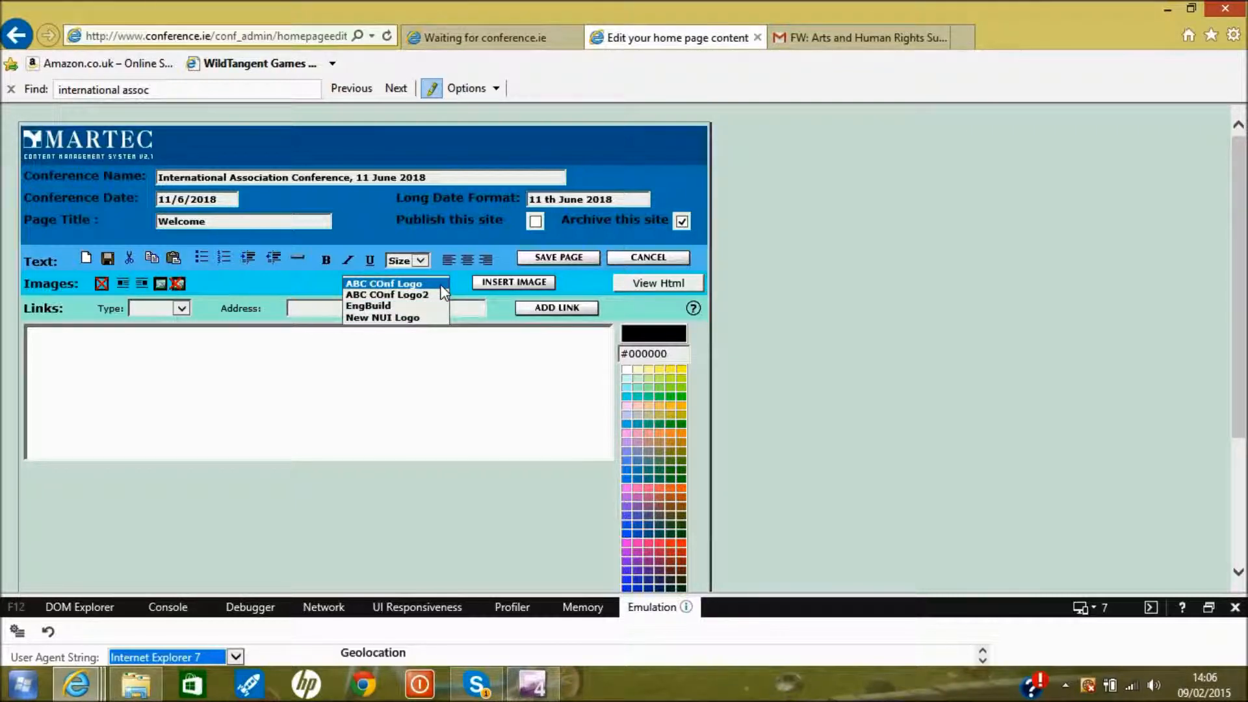
pyautogui.click(262, 293)
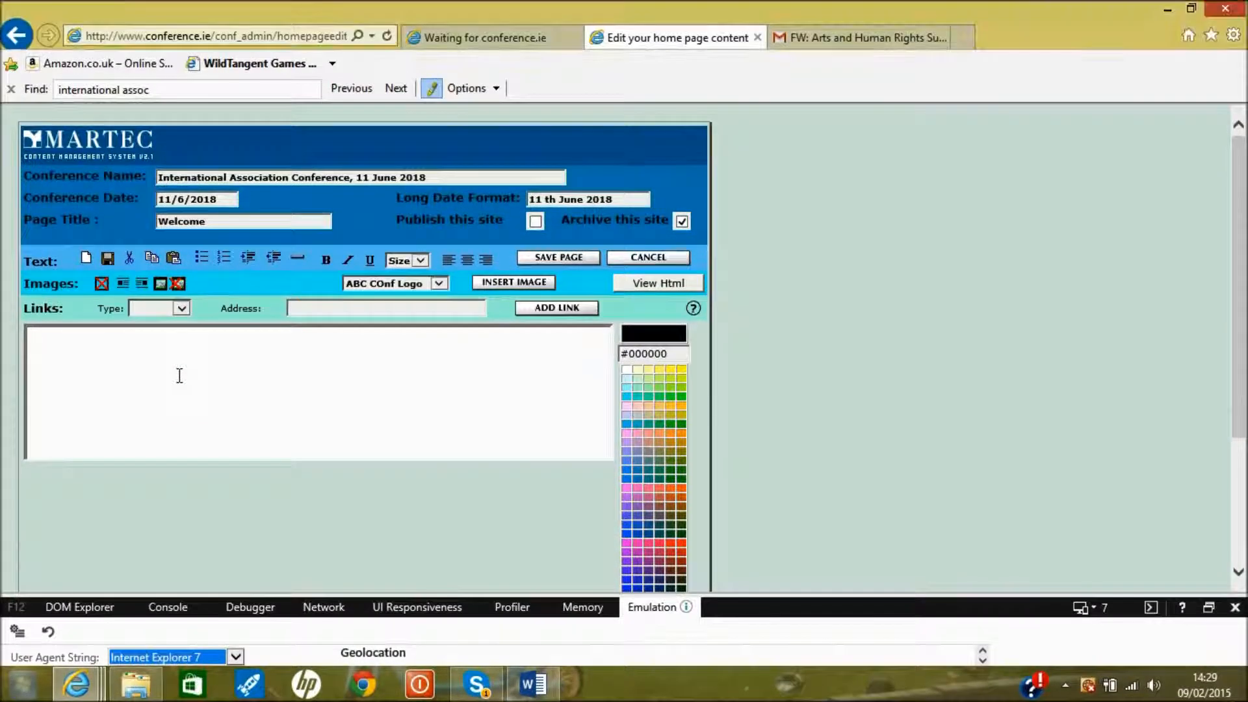
# Type test text 'mijijdeidnbn.' in the home page editor, then bring up the Word welcome letter
pyautogui.click(180, 376)
pyautogui.write('mijijdeidnbn')
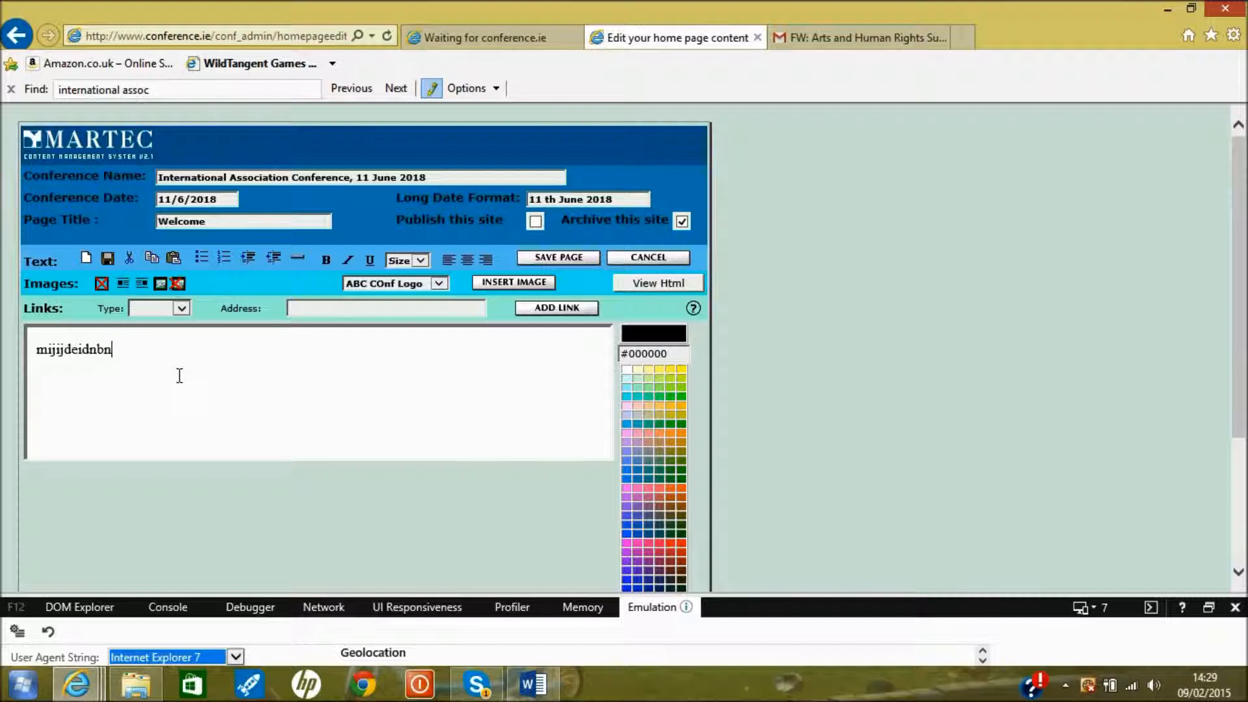
pyautogui.write('.')
pyautogui.click(540, 691)
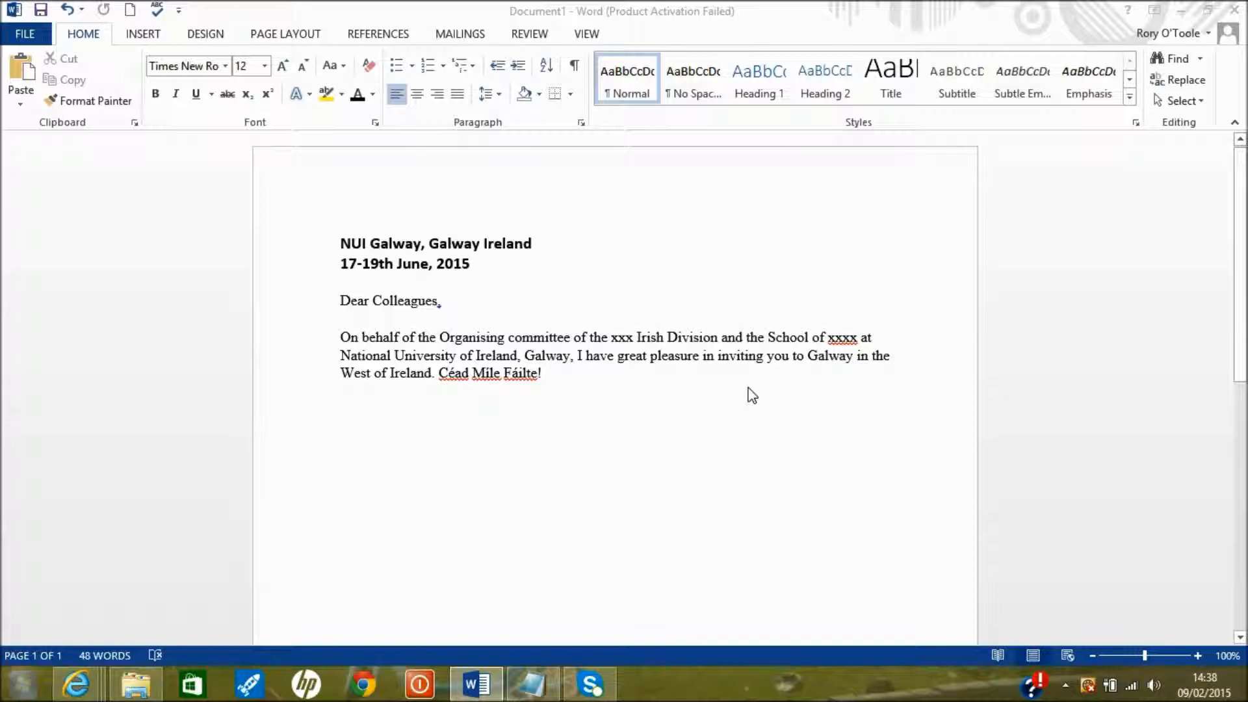
# Select and copy the whole NUI Galway welcome letter text in Word
pyautogui.click(545, 374)
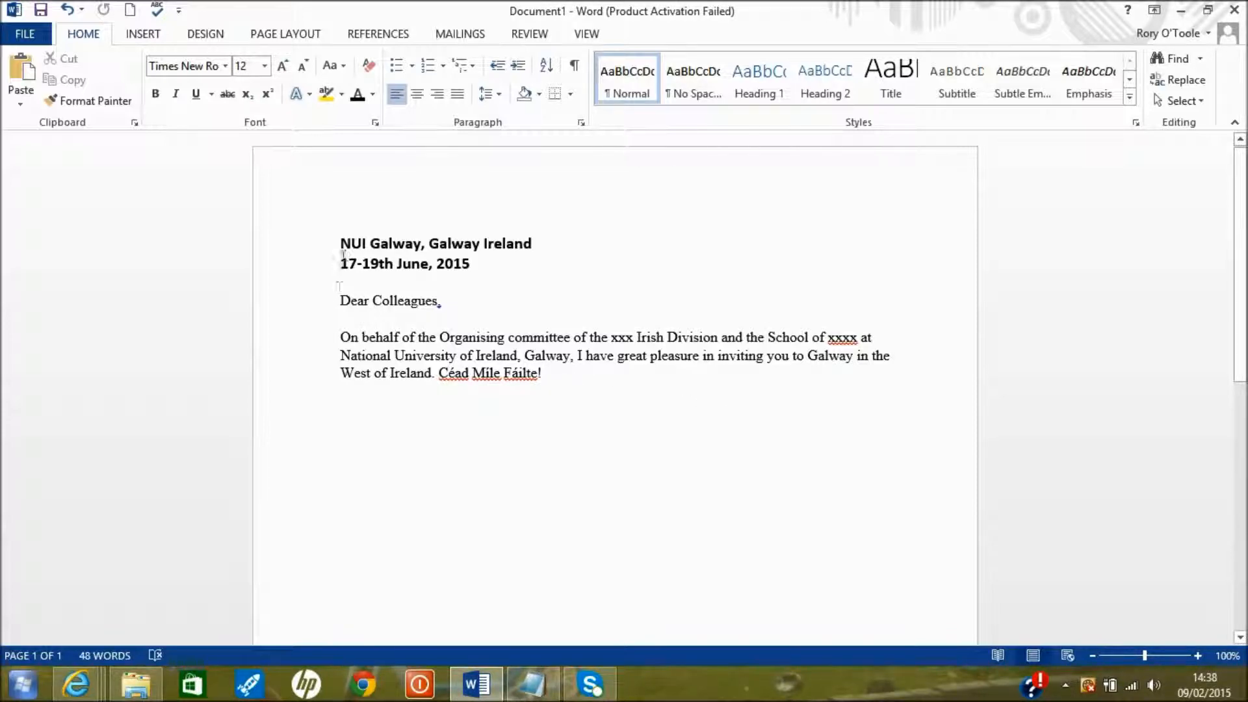
pyautogui.moveTo(347, 245); pyautogui.dragTo(552, 379)
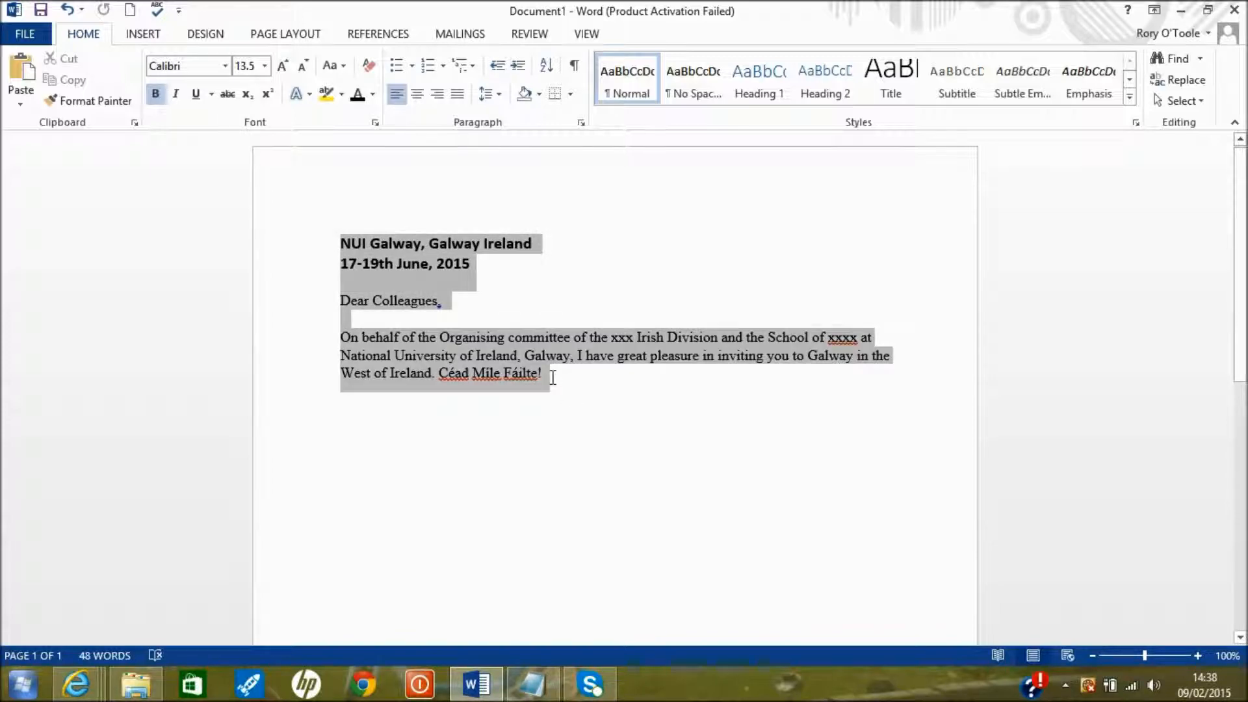
pyautogui.rightClick(473, 360)
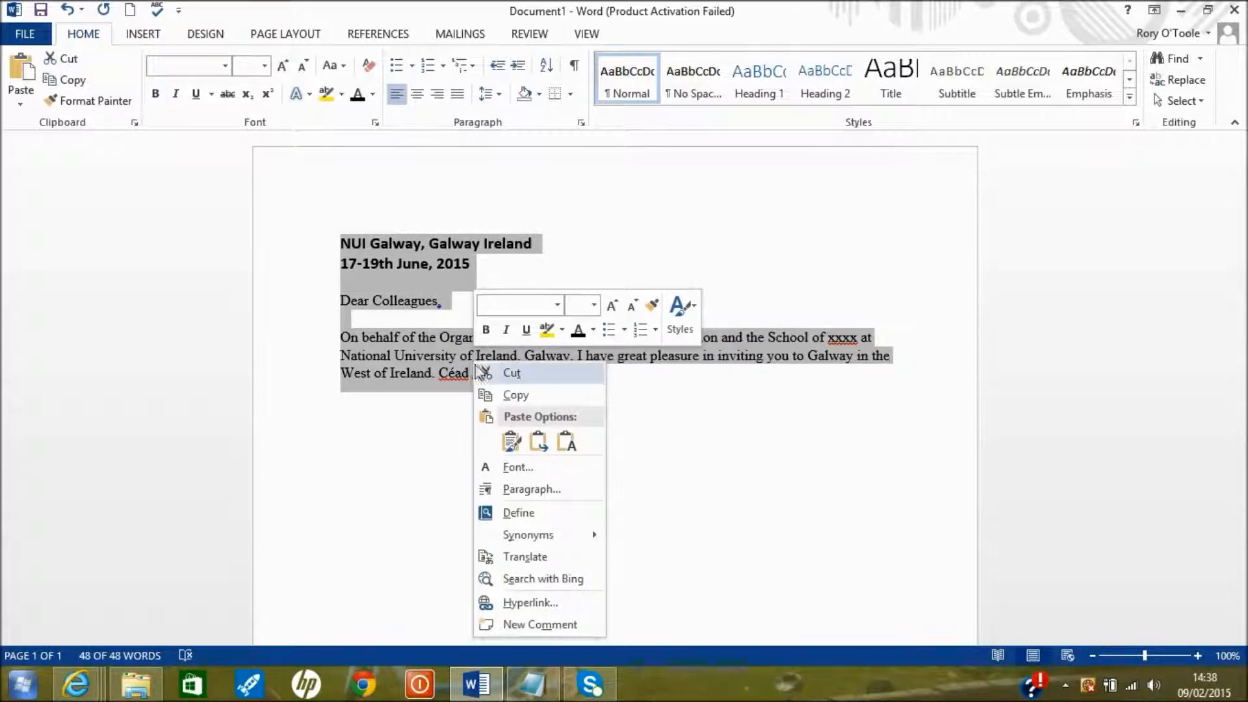
pyautogui.click(513, 395)
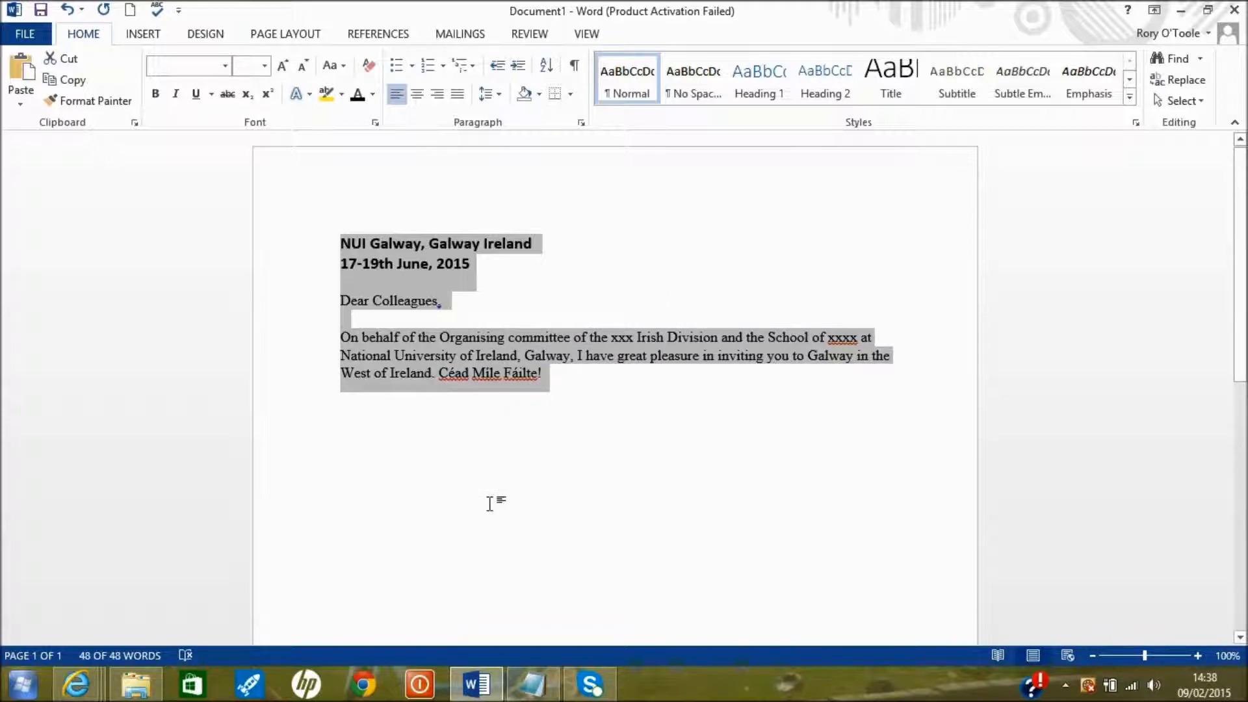
pyautogui.click(21, 684)
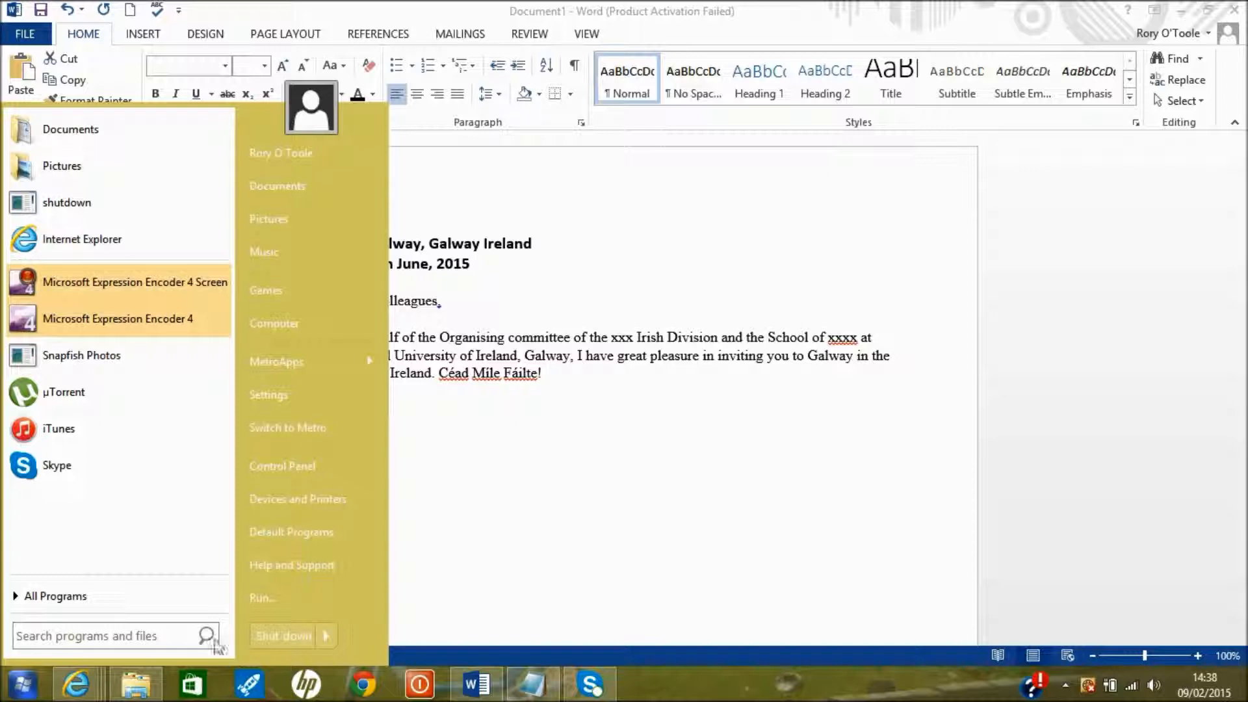
pyautogui.click(541, 697)
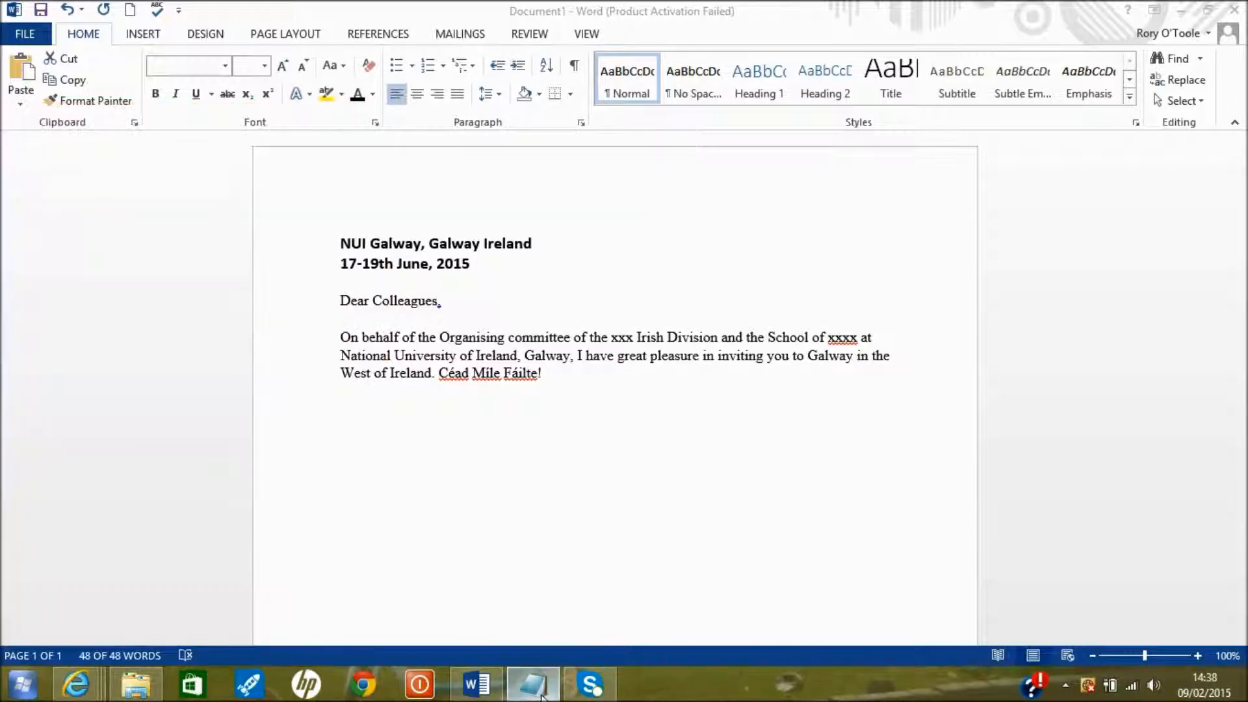
# Paste the copied welcome letter into the empty Notepad document as plain text
pyautogui.click(541, 697)
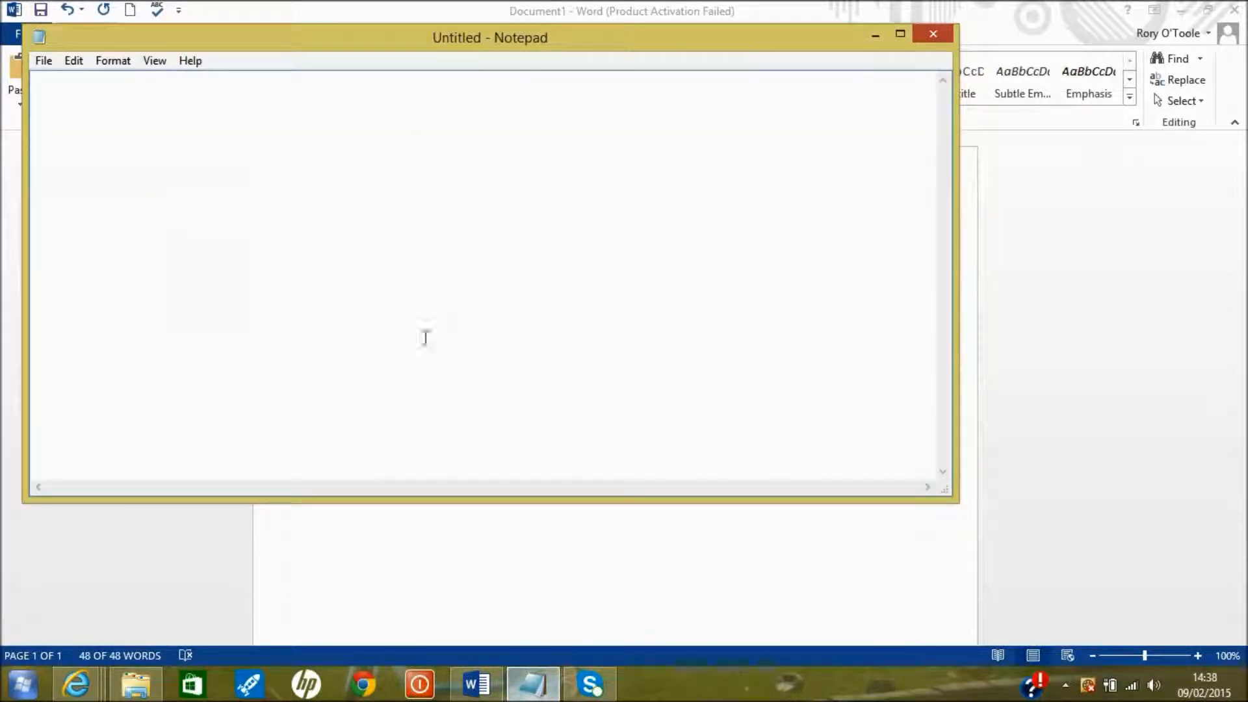
pyautogui.rightClick(419, 293)
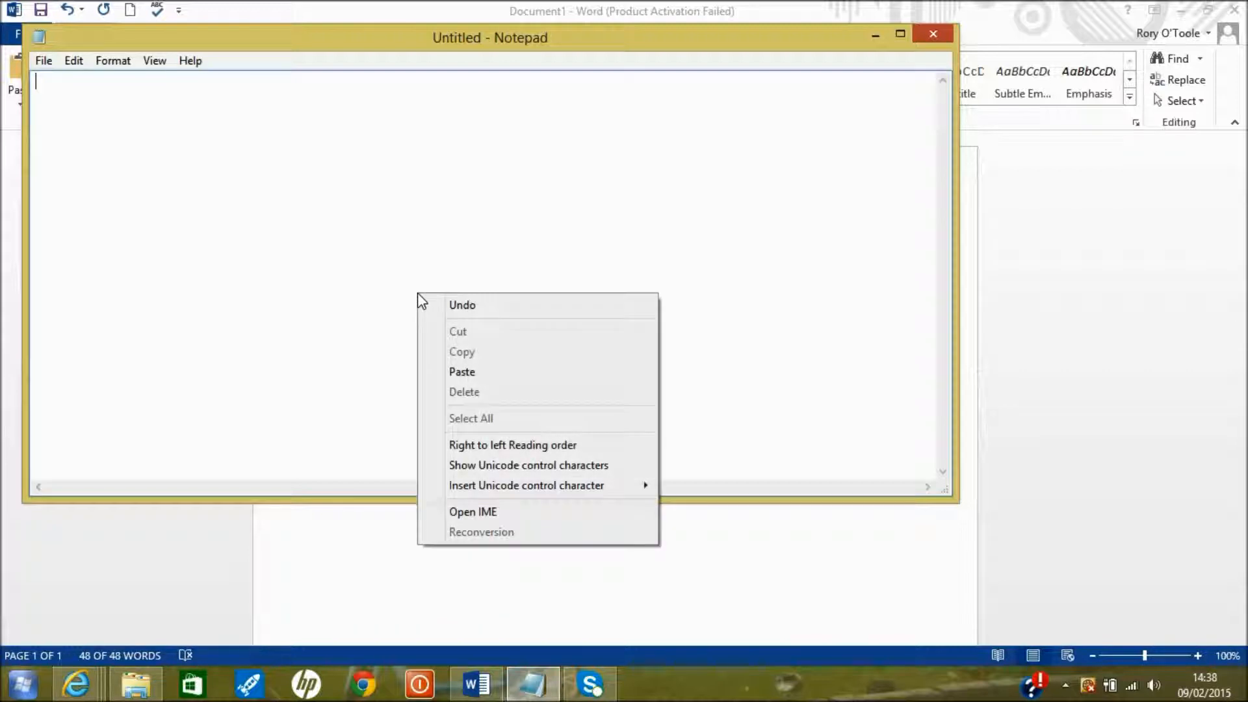
pyautogui.click(494, 371)
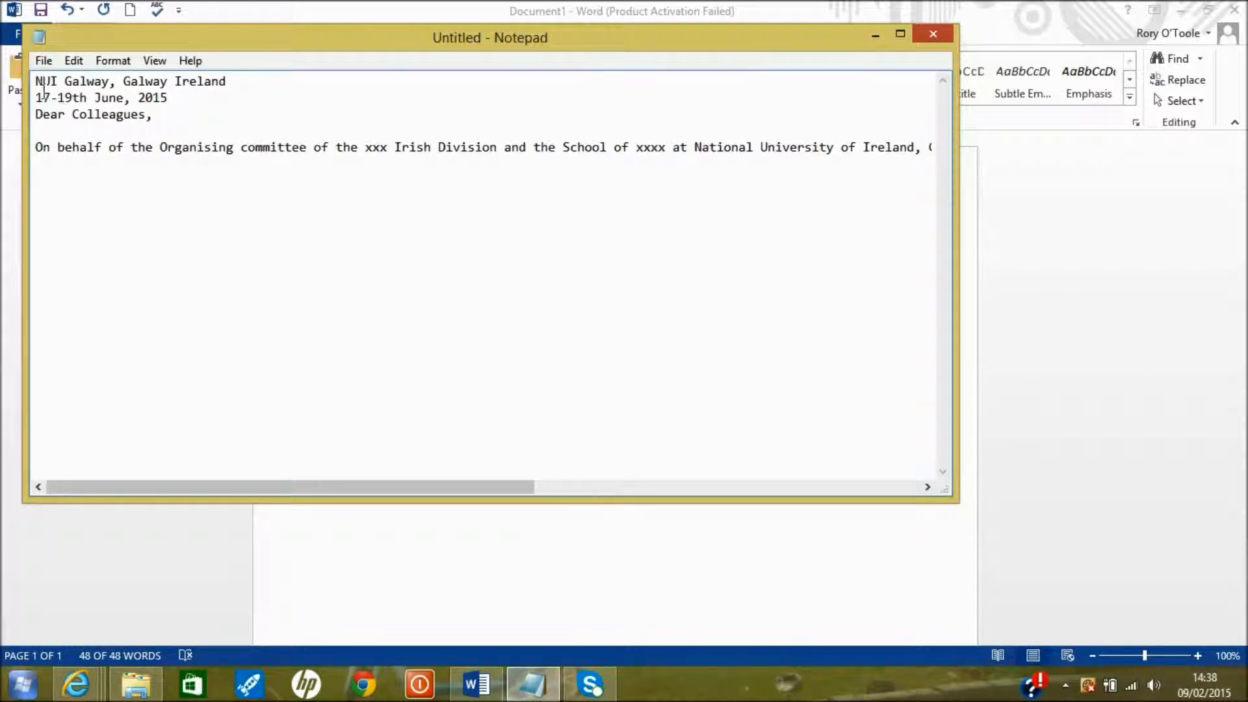
# Select all the pasted plain-text letter and copy it again
pyautogui.moveTo(35, 81); pyautogui.dragTo(447, 227)
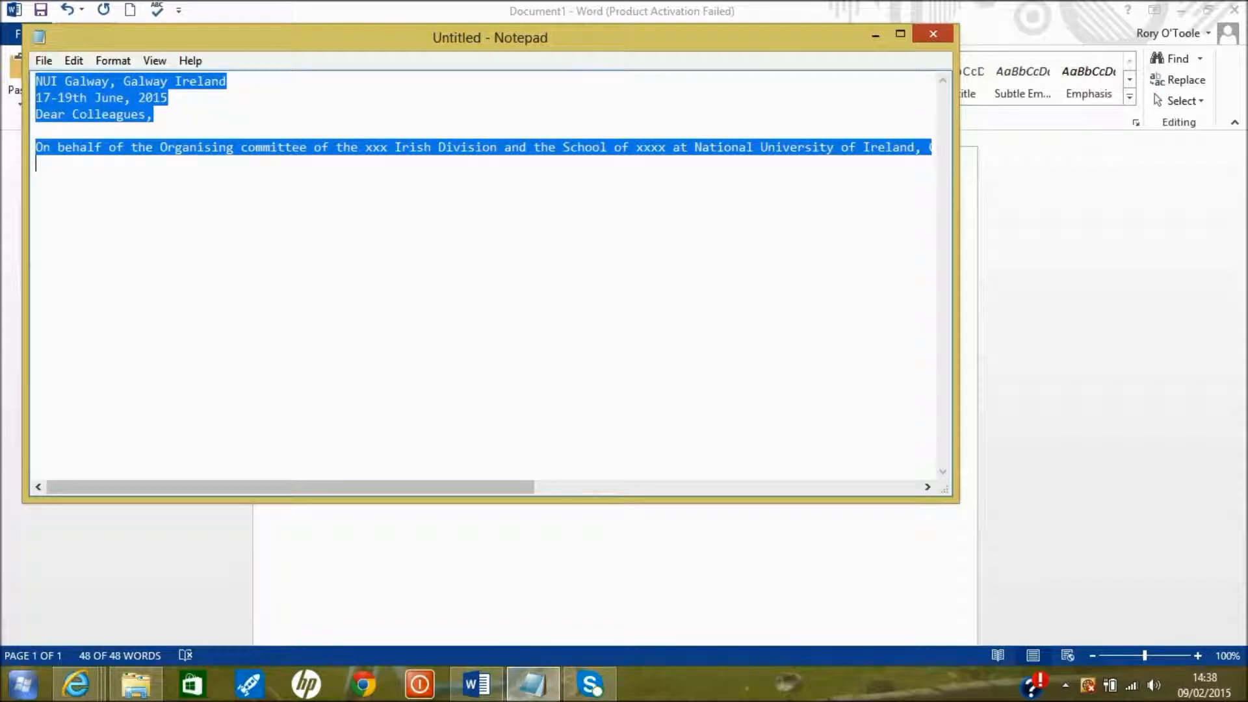
pyautogui.rightClick(605, 145)
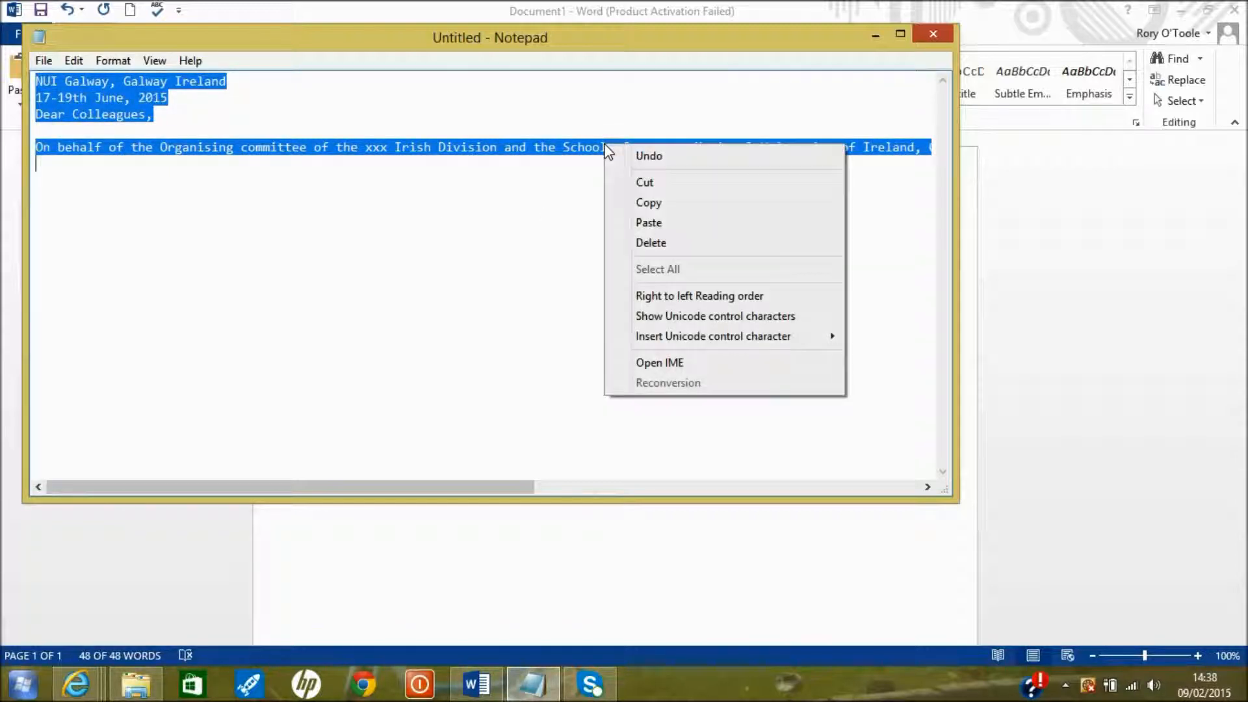
pyautogui.click(665, 205)
pyautogui.click(76, 684)
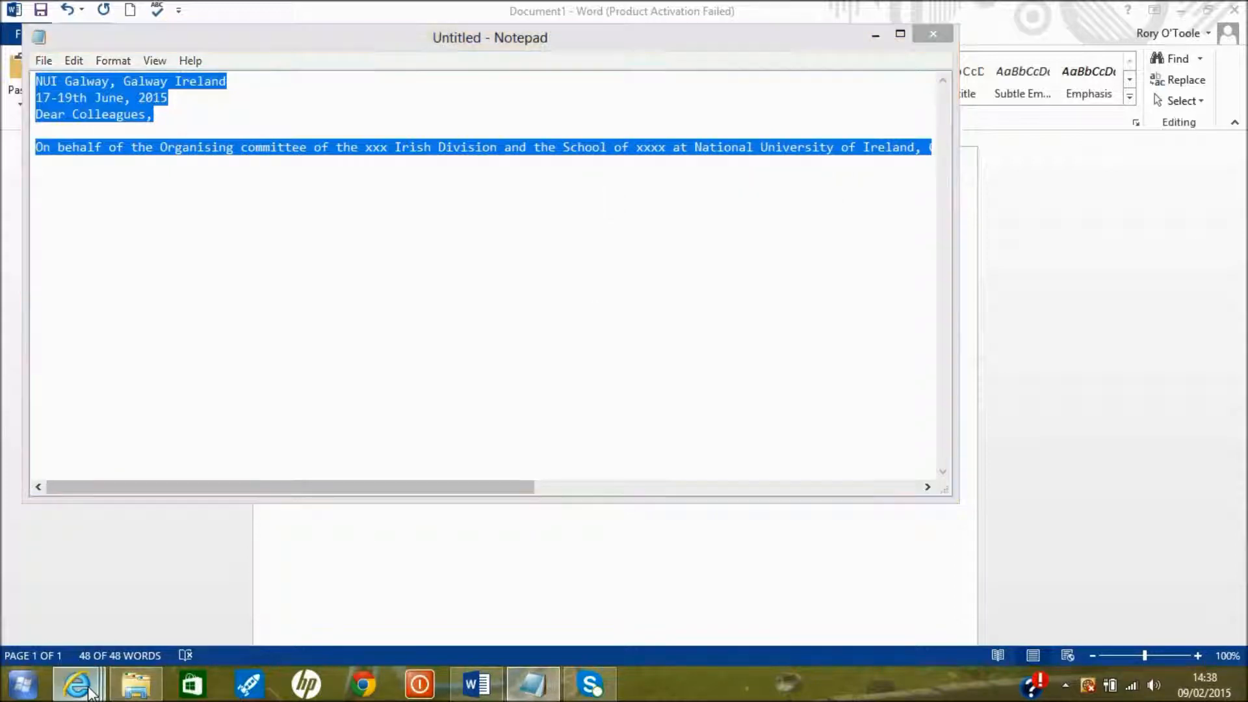
# Paste the plain-text welcome letter into the empty home page content editor
pyautogui.click(247, 624)
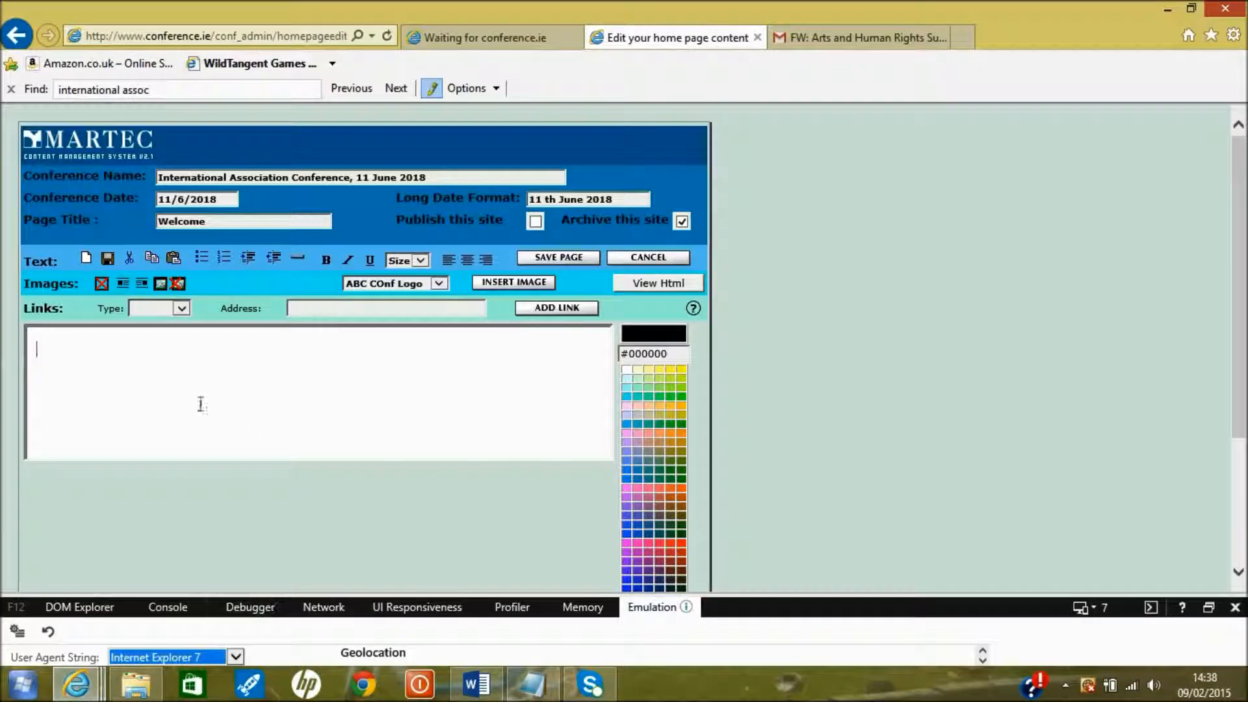
pyautogui.rightClick(152, 351)
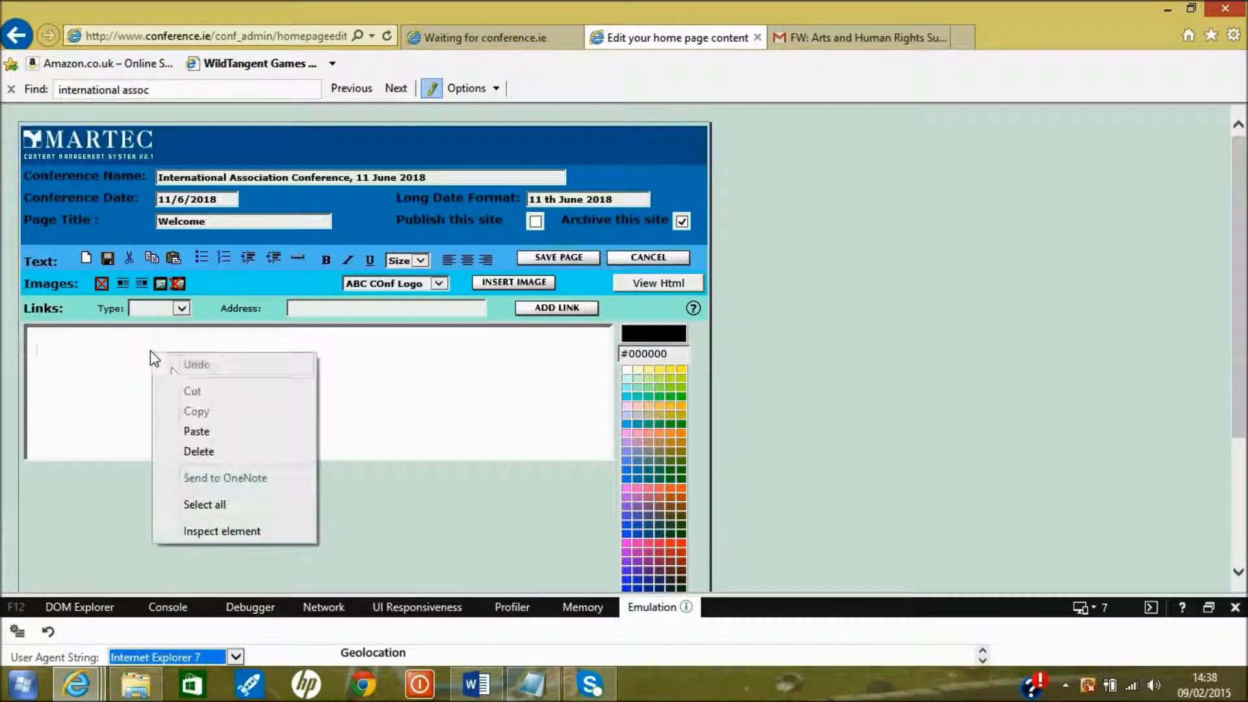
pyautogui.click(221, 431)
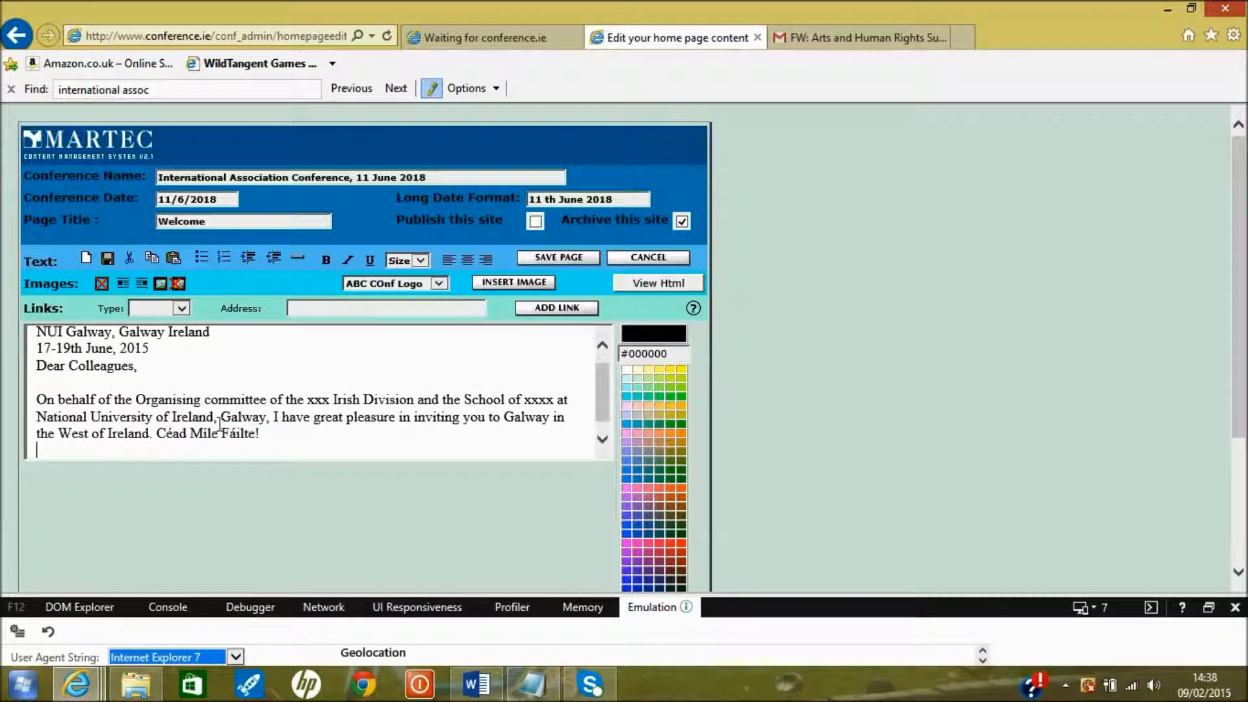
# Start a new paragraph at "I have great pleasure" and save the home page
pyautogui.click(275, 416)
pyautogui.press('Return')
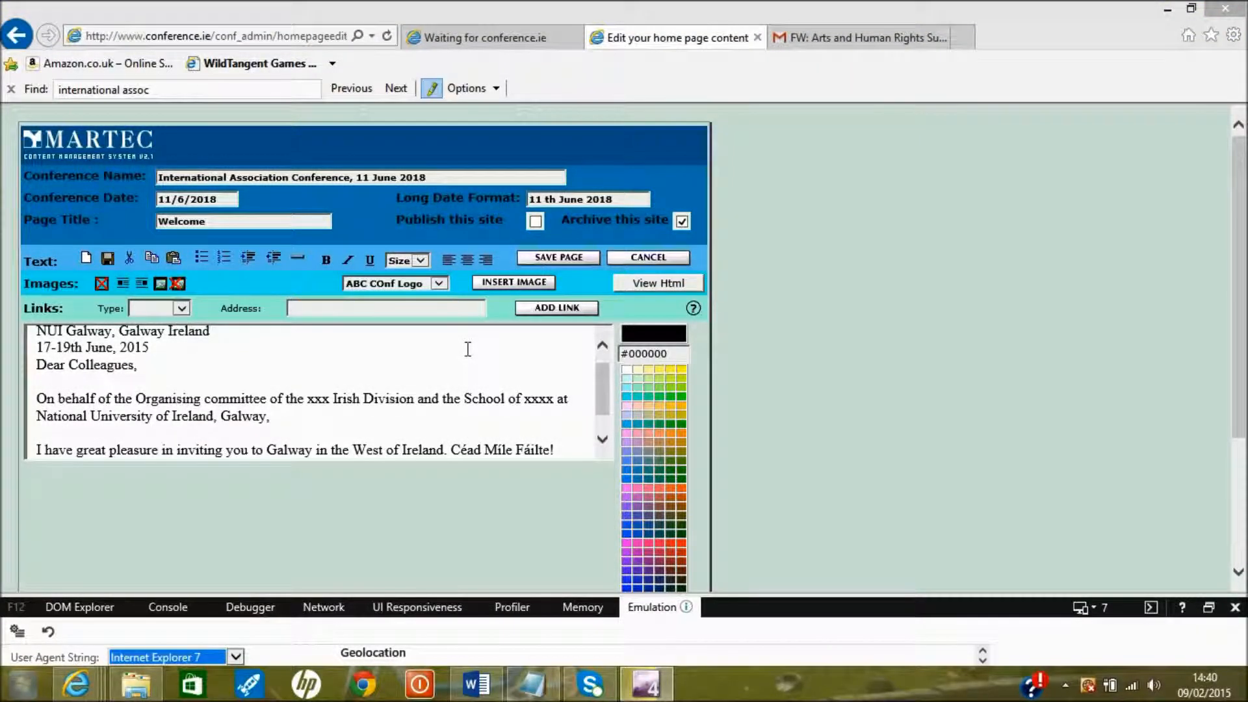
pyautogui.click(568, 260)
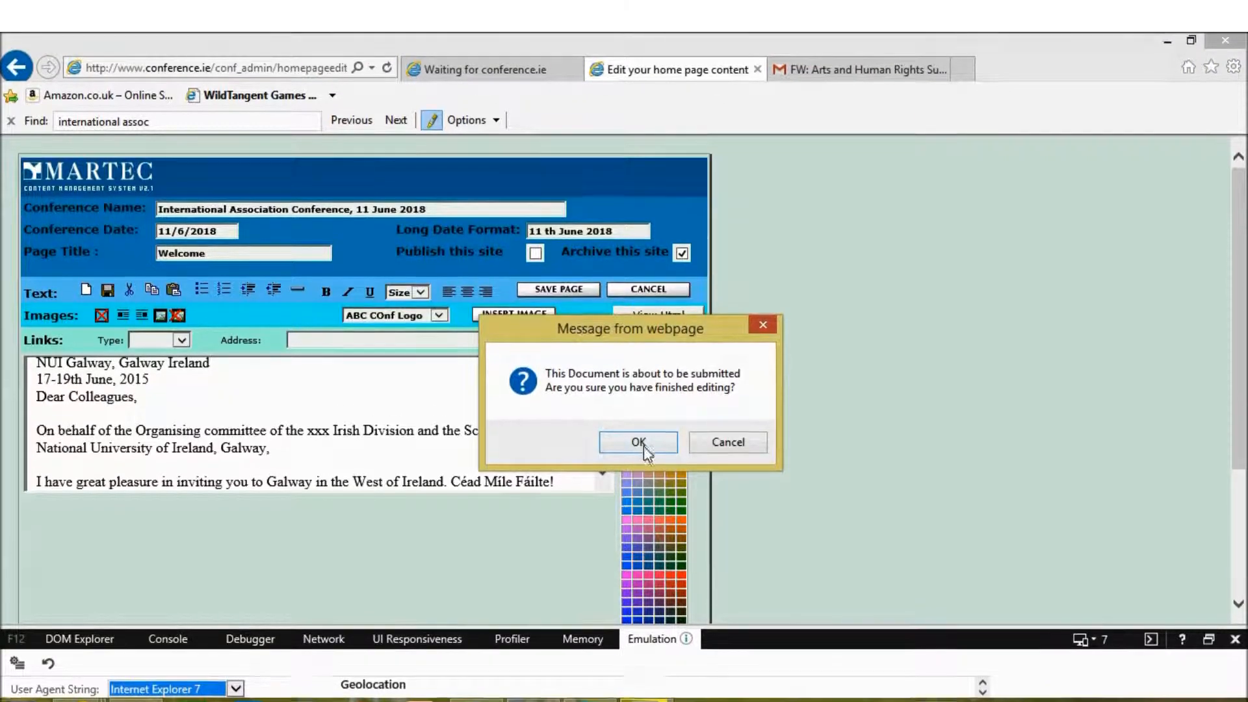
pyautogui.click(643, 446)
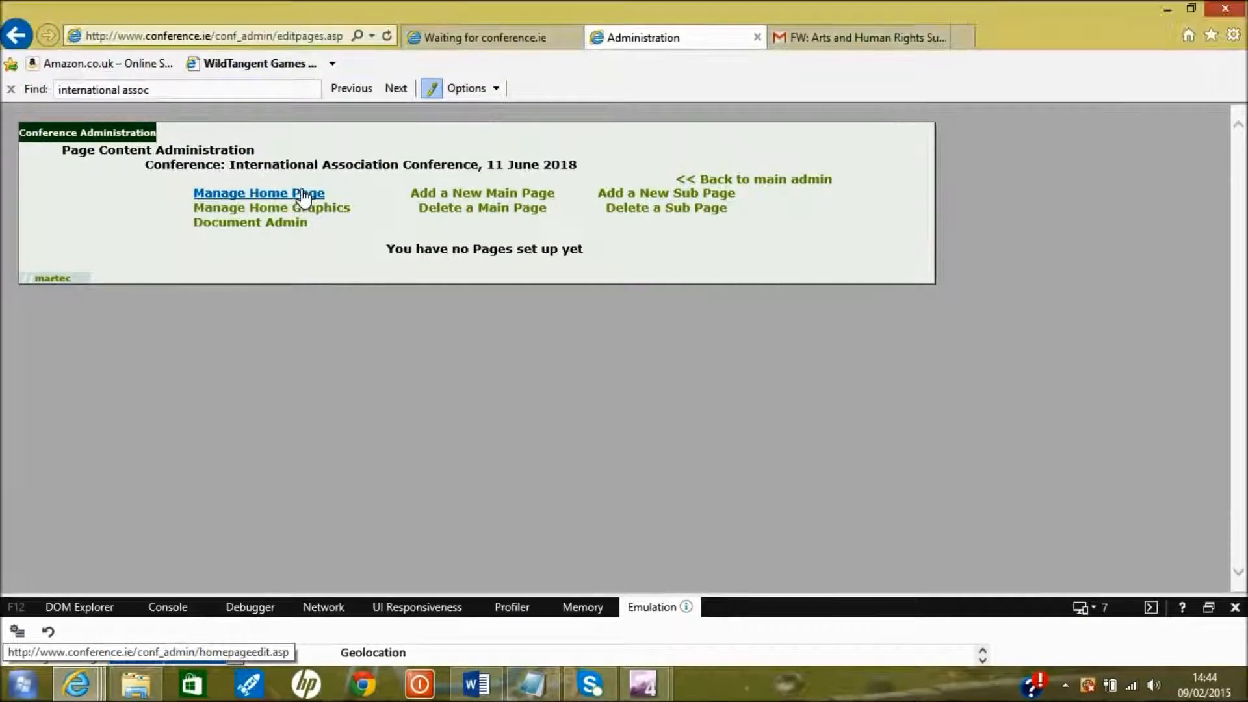
# Reopen the home page editor and add an empty top line above the NUI Galway heading
pyautogui.click(301, 192)
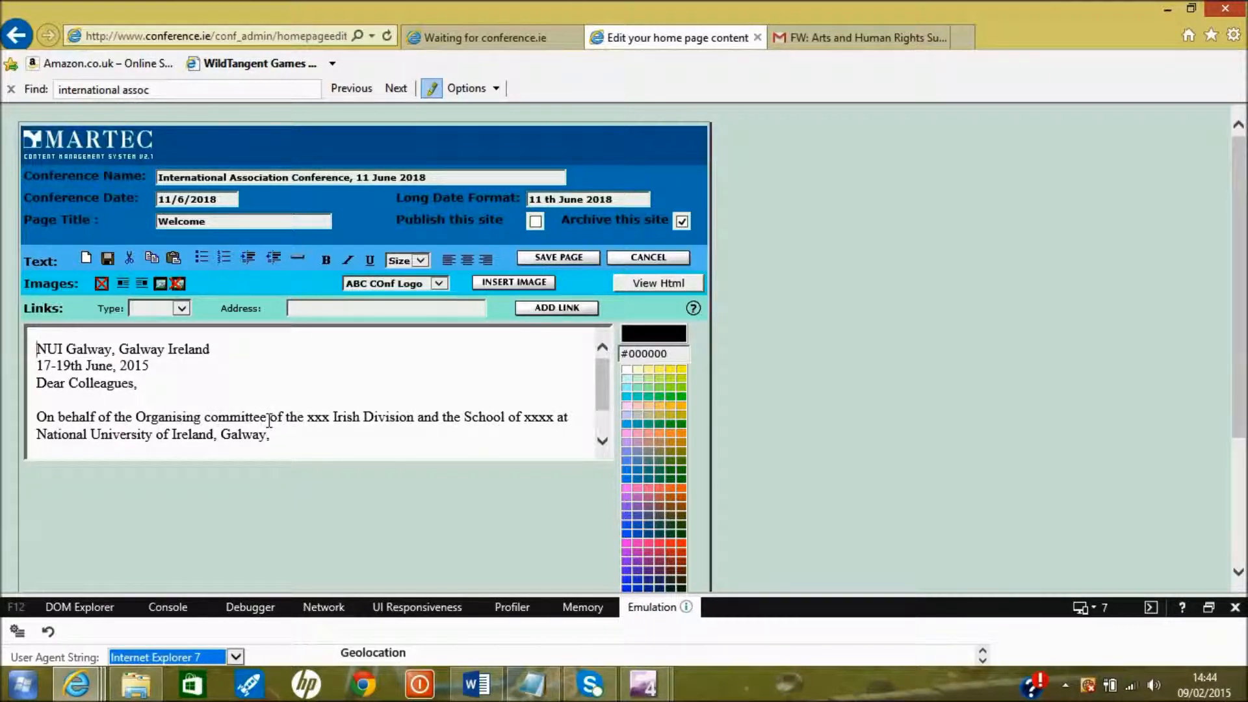
pyautogui.moveTo(307, 419); pyautogui.dragTo(205, 419)
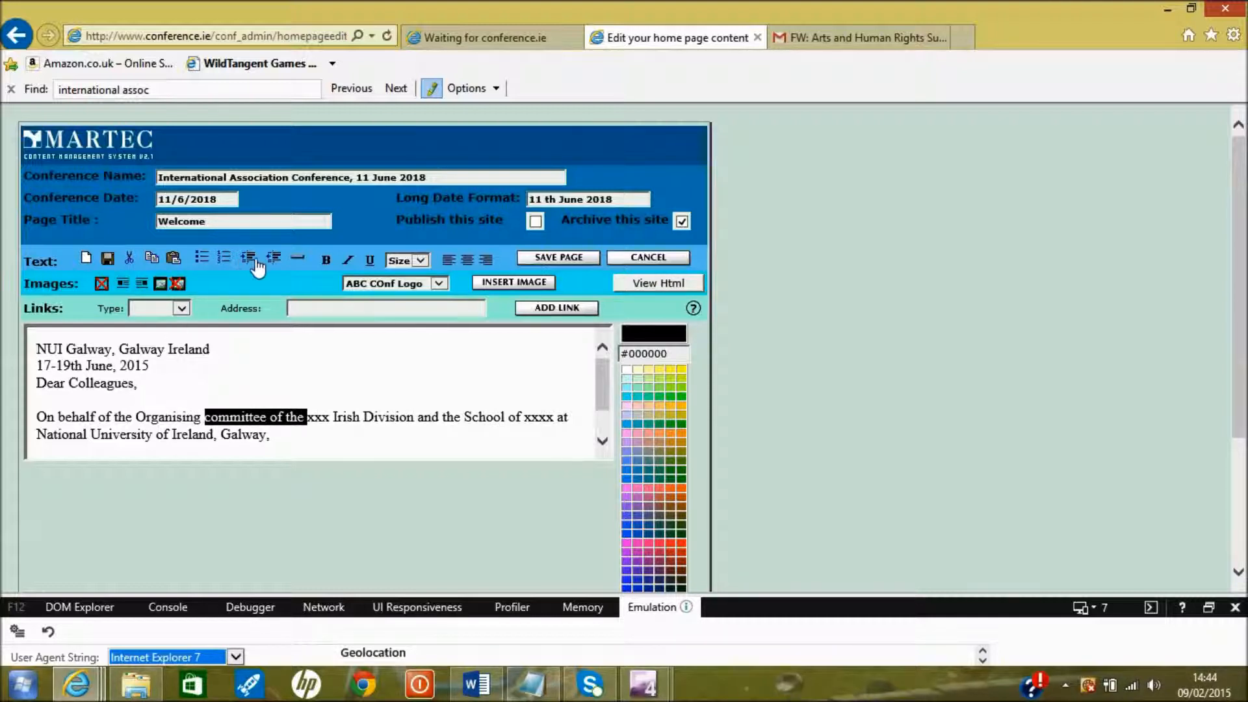
pyautogui.click(370, 445)
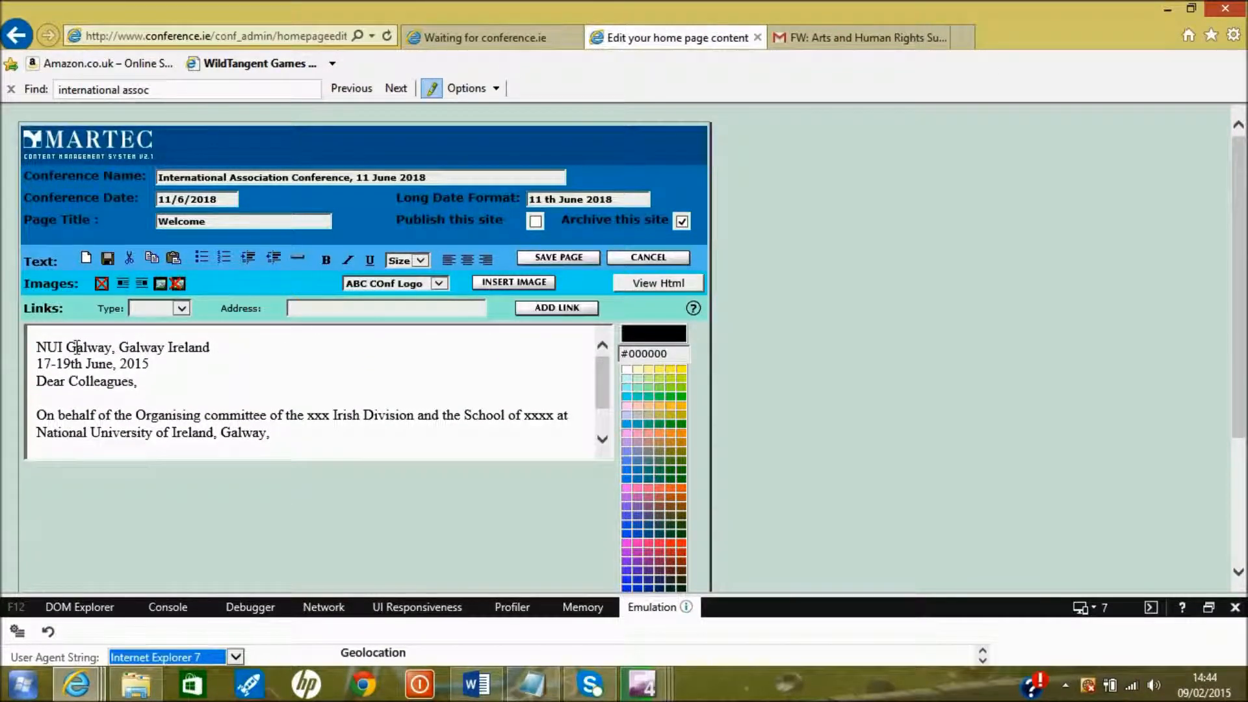
pyautogui.click(33, 345)
pyautogui.press('Return')
pyautogui.press('Up')
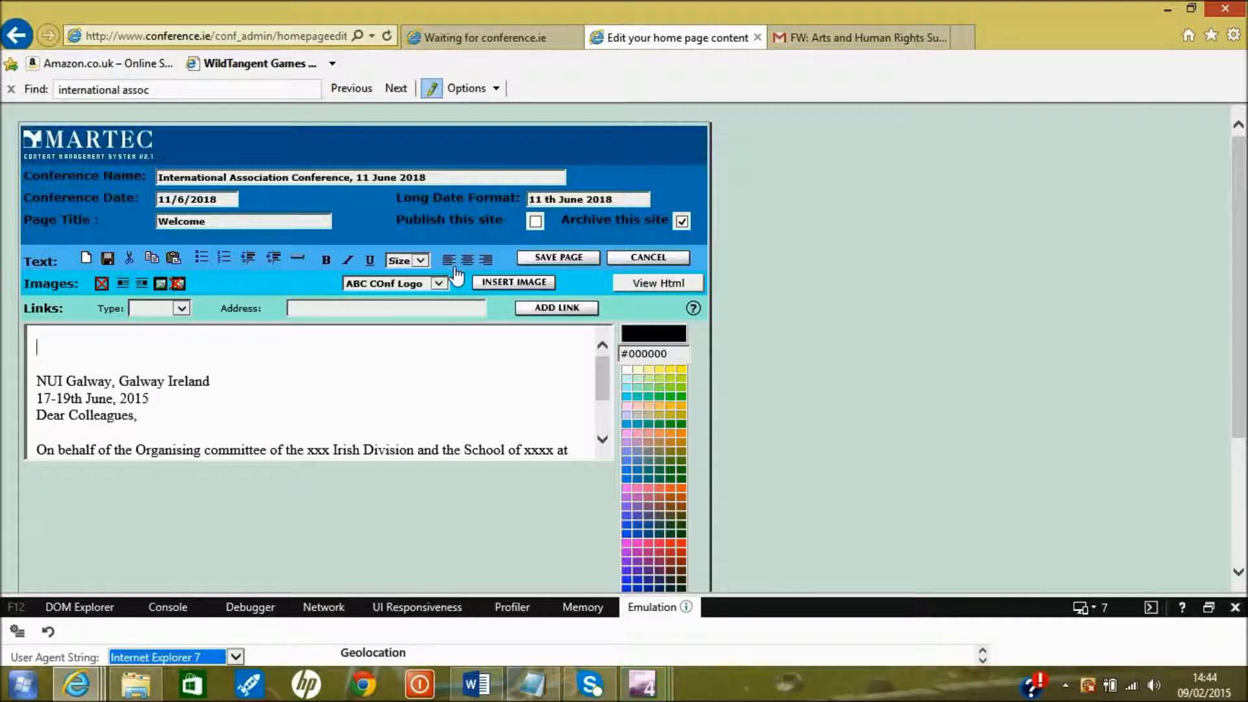
# Insert the New NUI Logo image at the top and shrink it to banner size
pyautogui.click(441, 282)
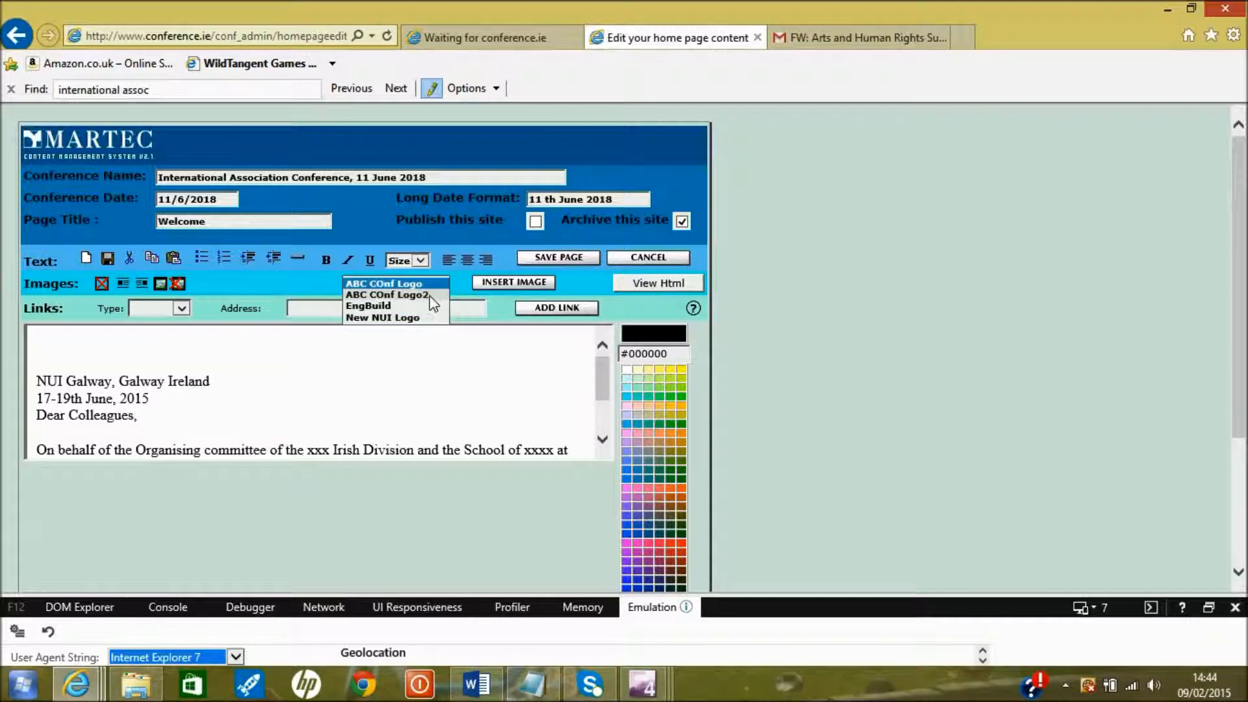
pyautogui.click(409, 317)
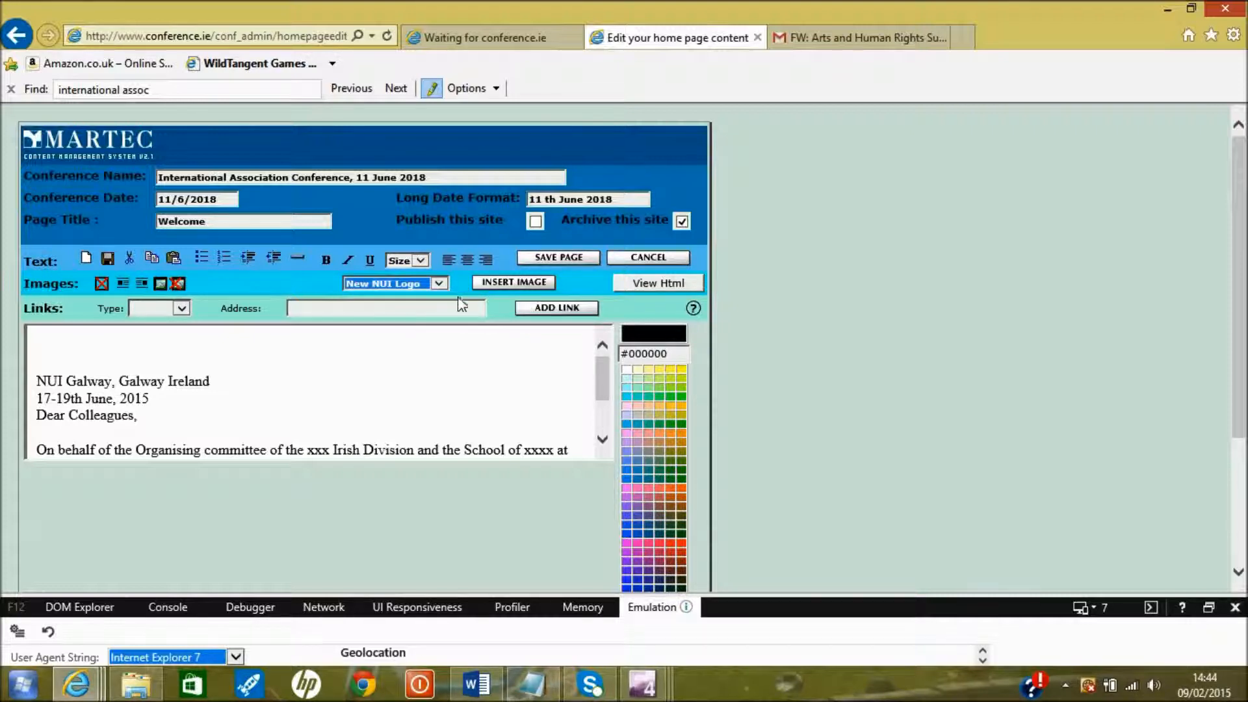
pyautogui.click(490, 283)
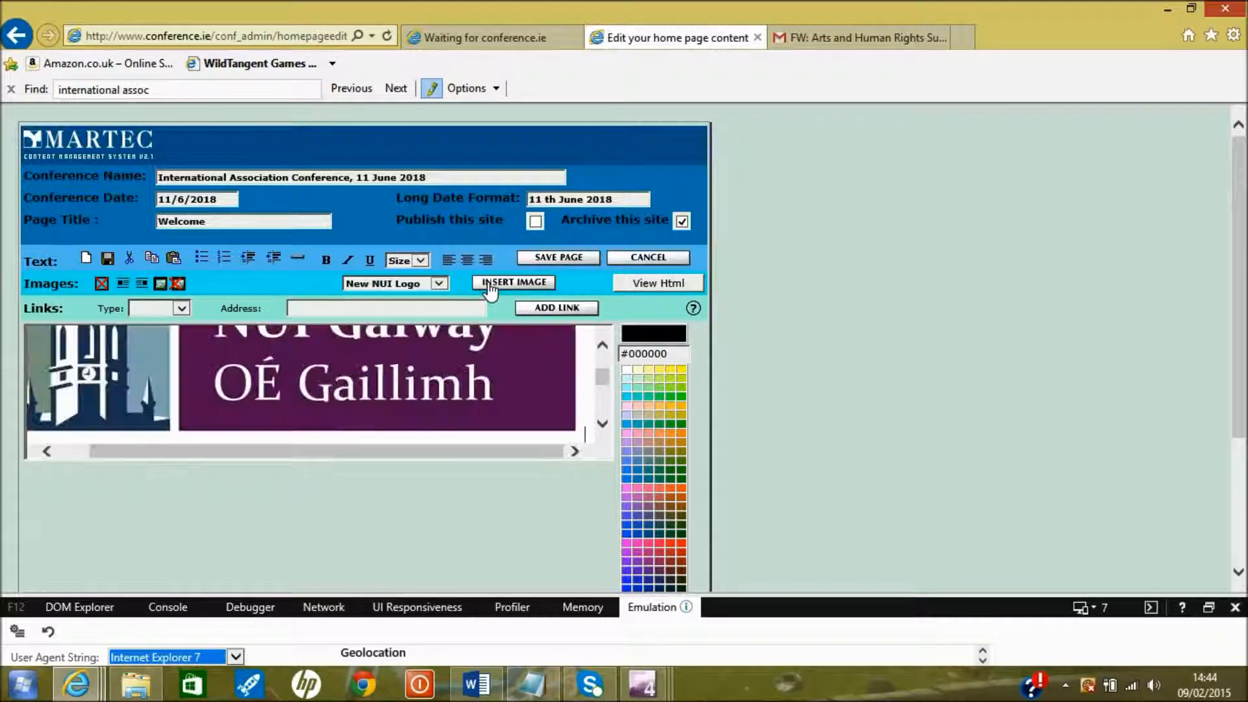
pyautogui.click(377, 370)
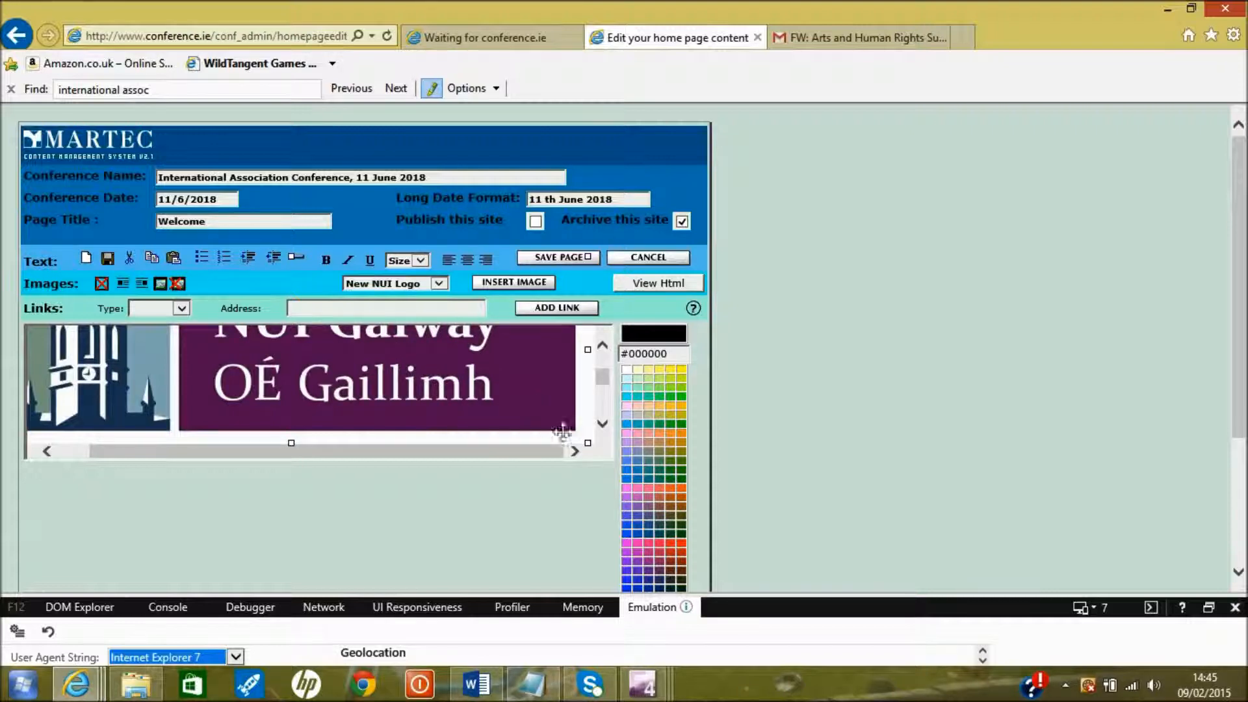
pyautogui.moveTo(587, 443); pyautogui.dragTo(173, 330)
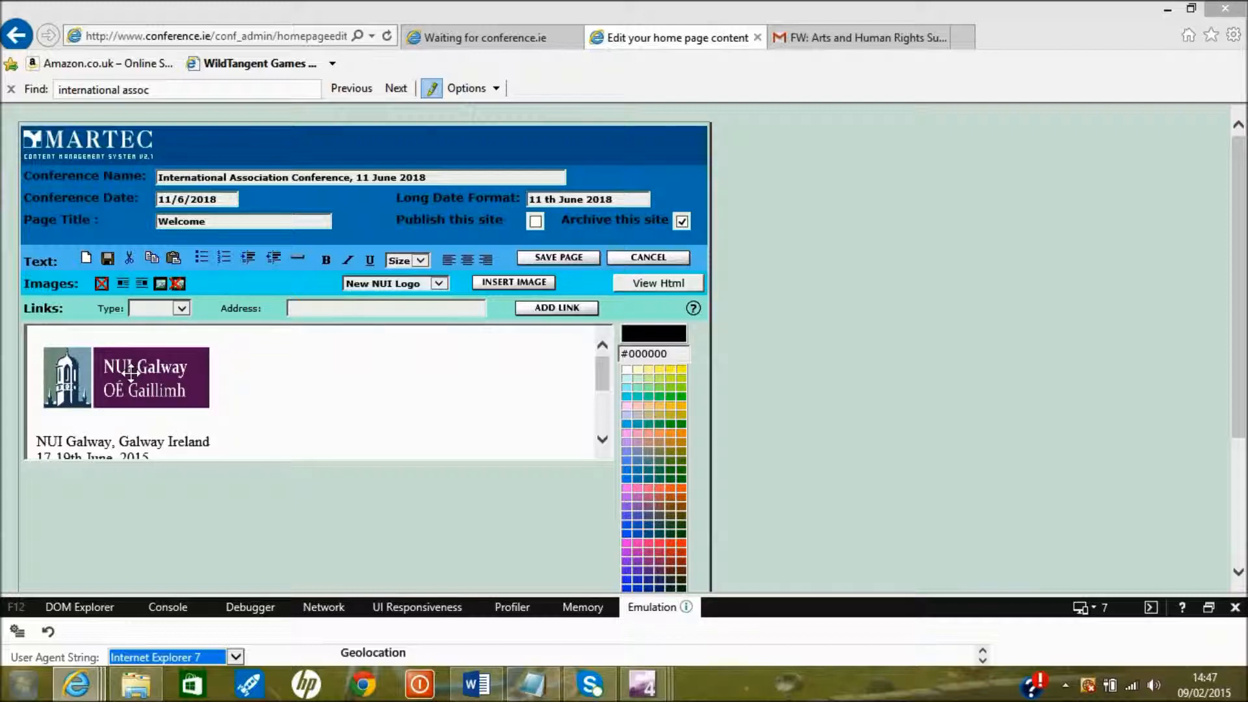
# Pull the NUI Galway heading up beside the logo and left-align the logo with text wrapping
pyautogui.click(35, 440)
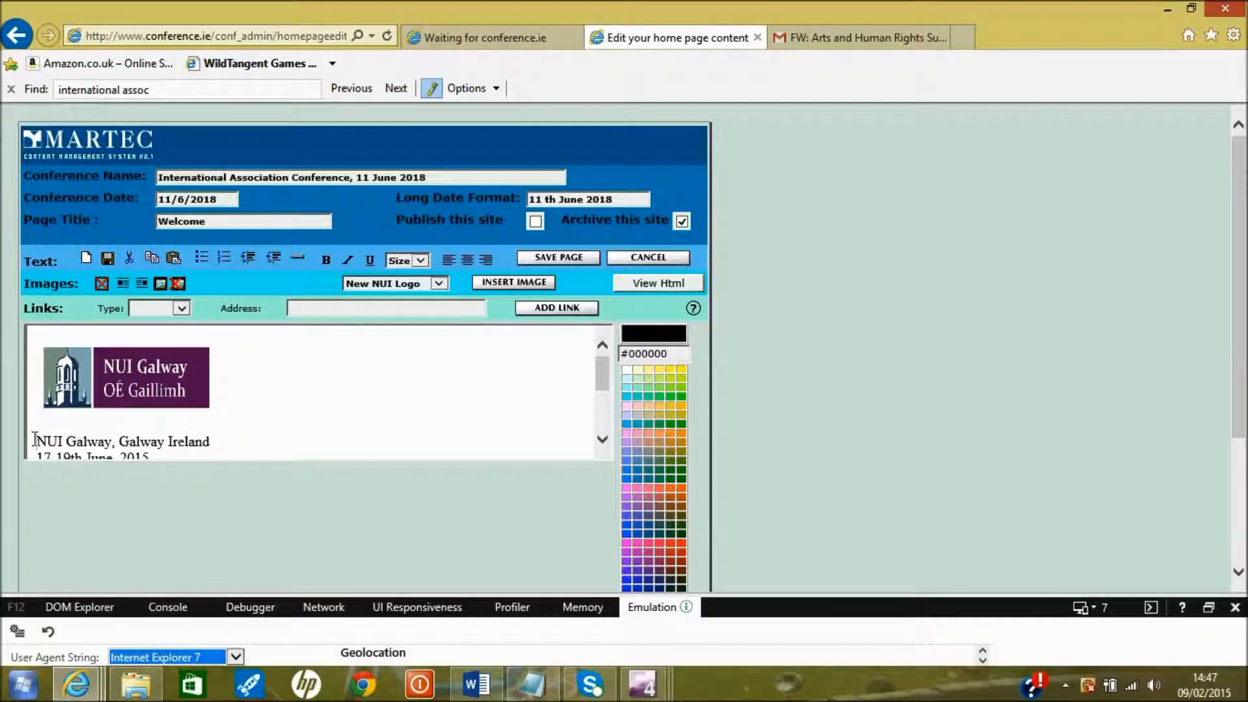
pyautogui.press('BackSpace')
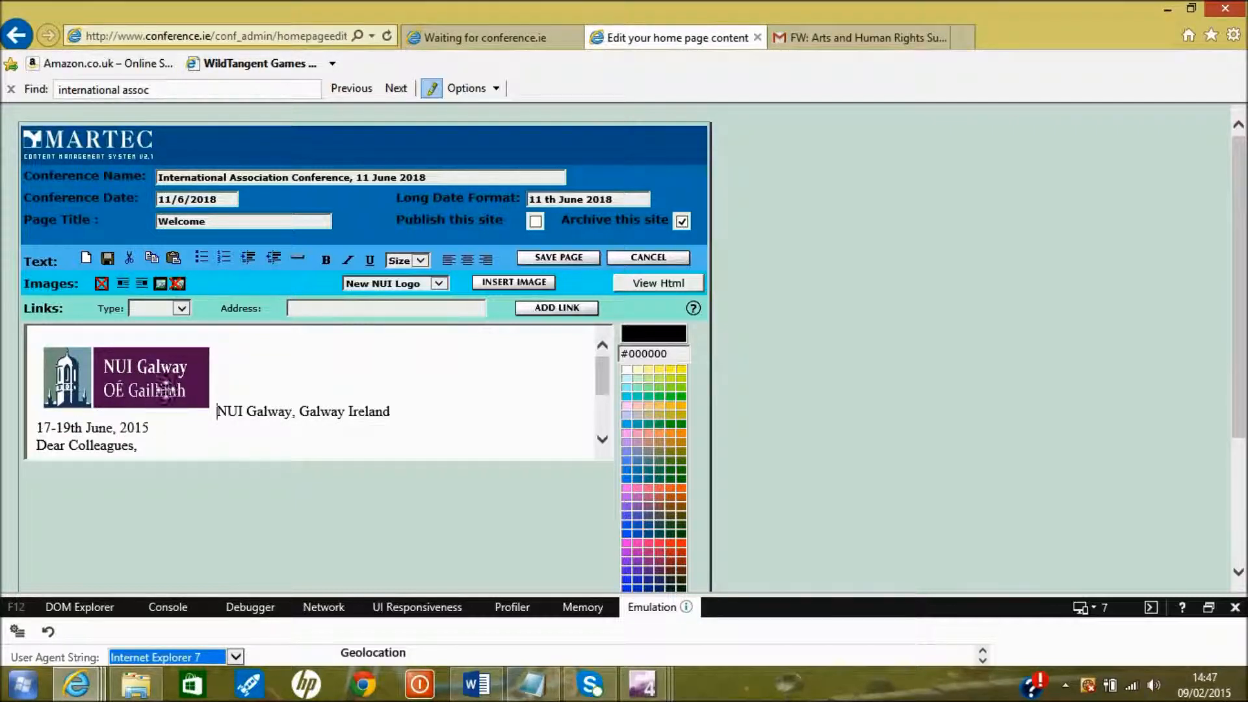
pyautogui.click(143, 380)
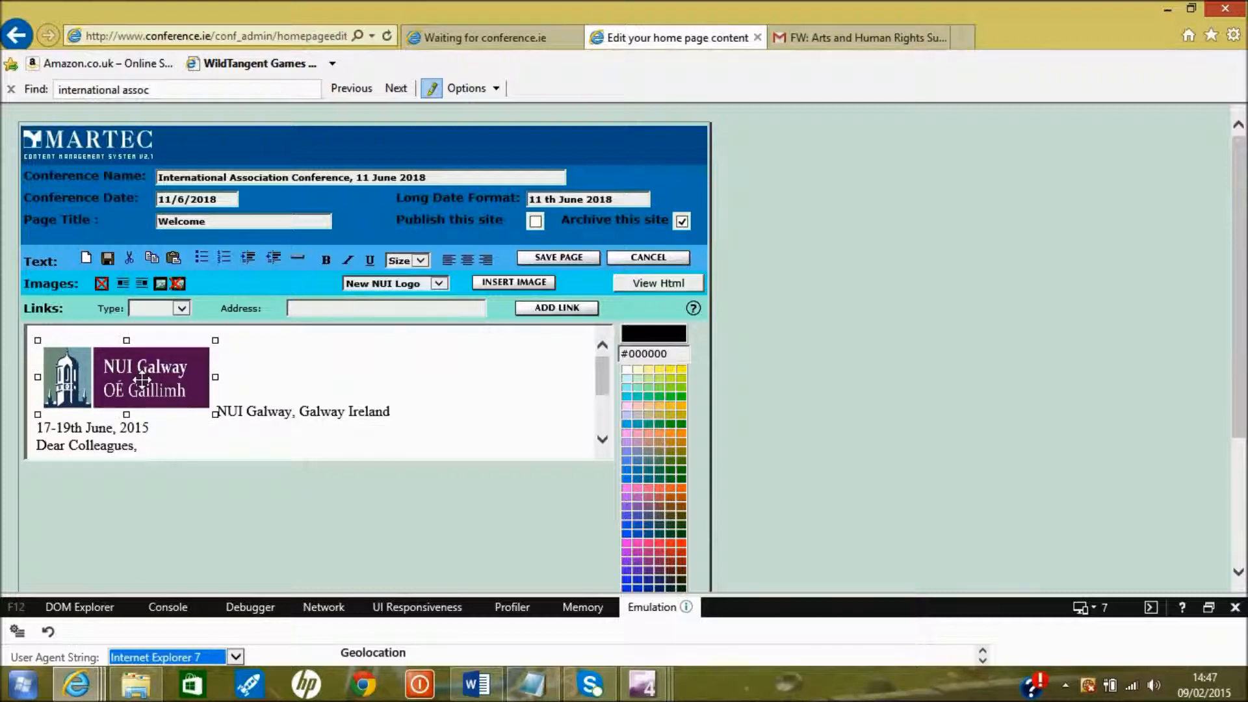
pyautogui.click(143, 284)
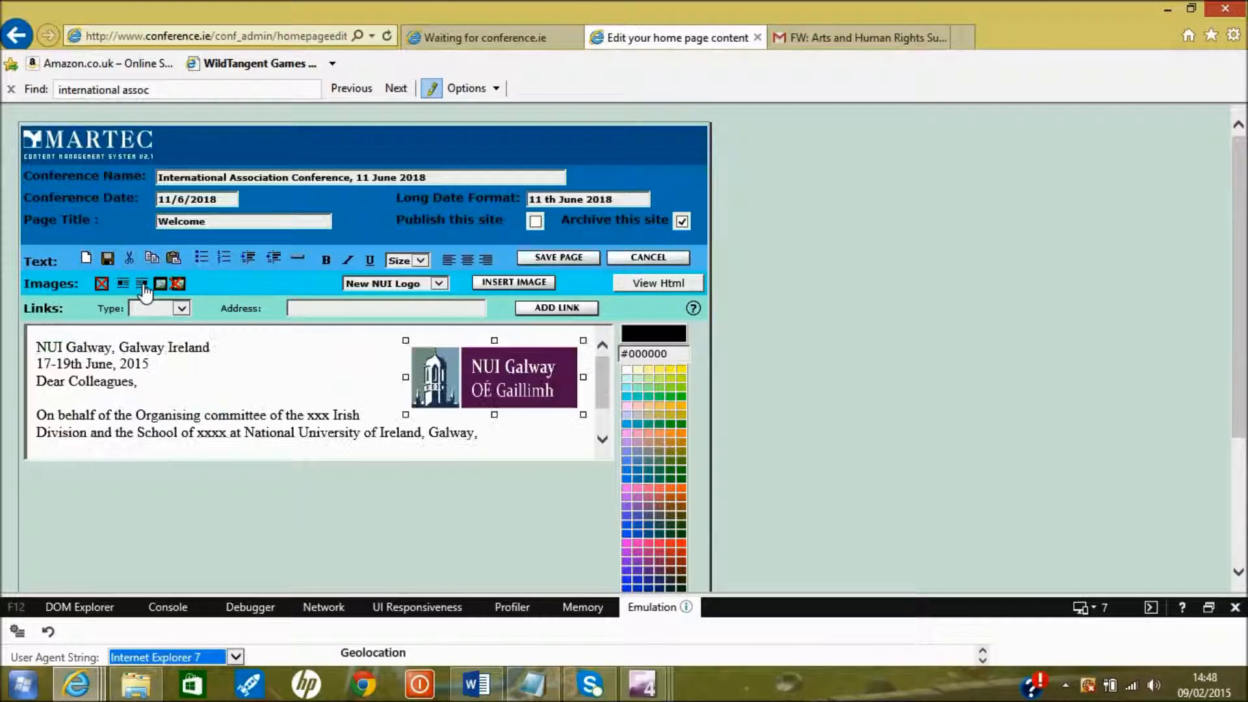
pyautogui.click(124, 284)
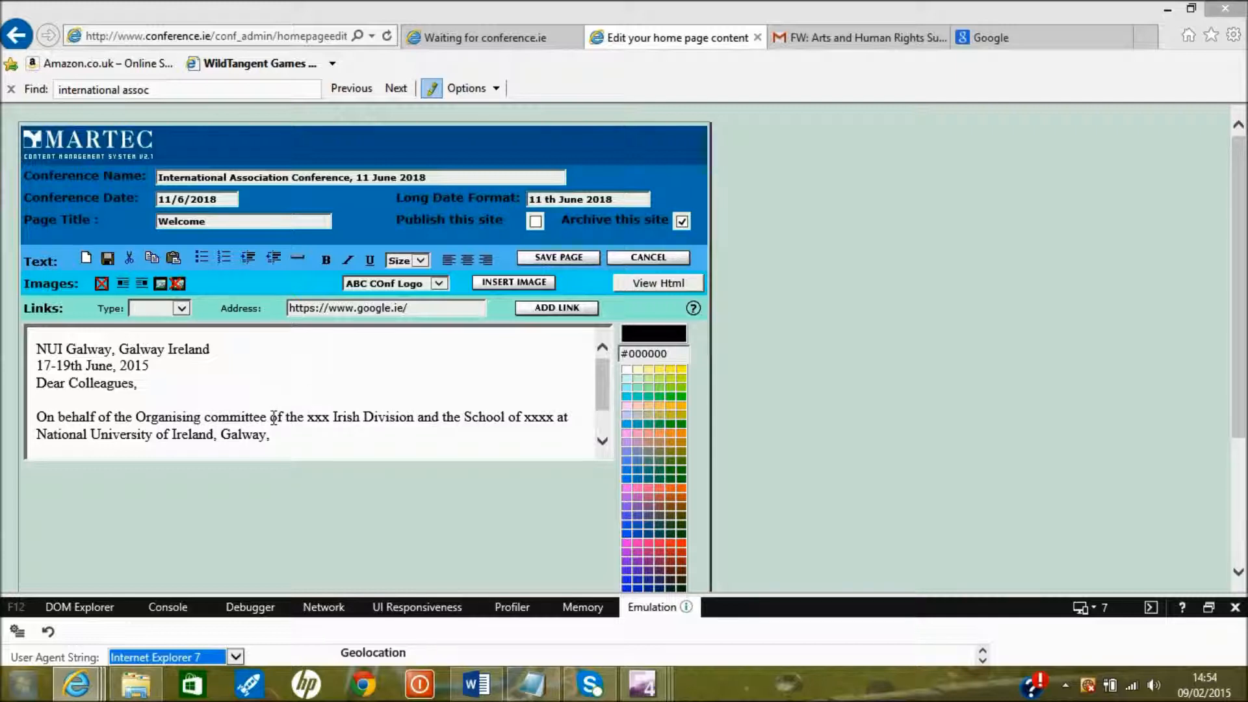
pyautogui.moveTo(266, 418); pyautogui.dragTo(203, 420)
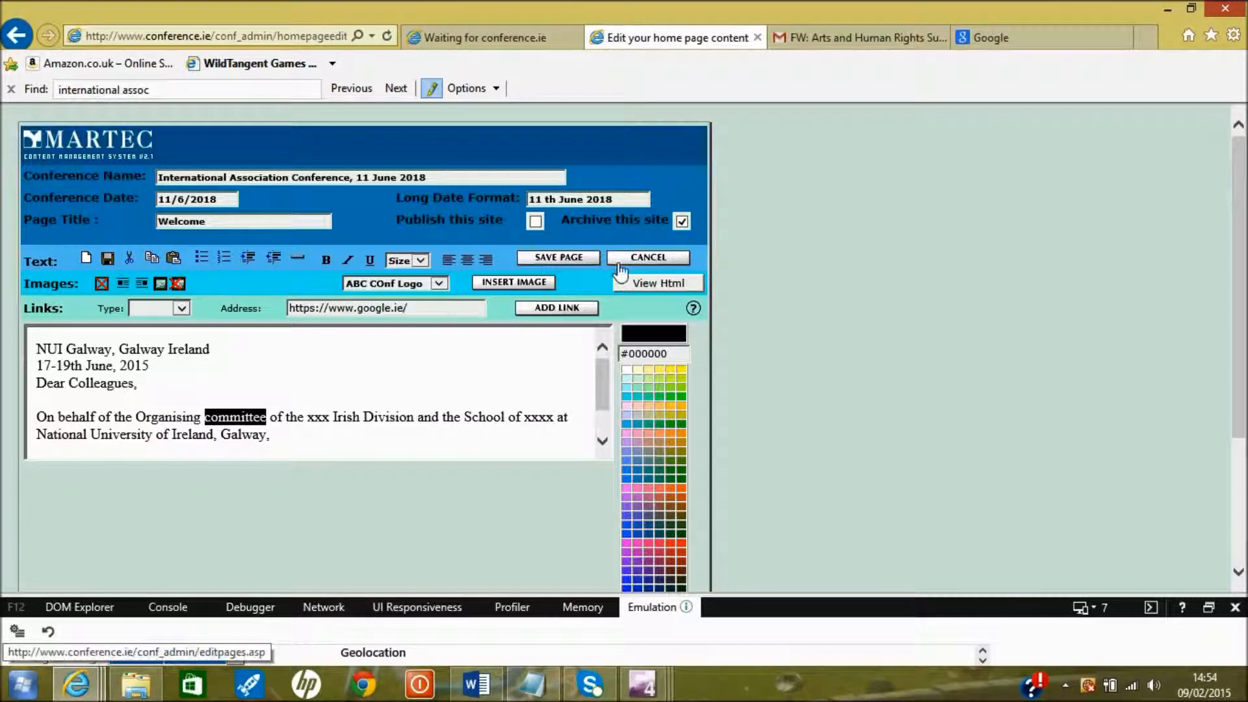
pyautogui.click(566, 310)
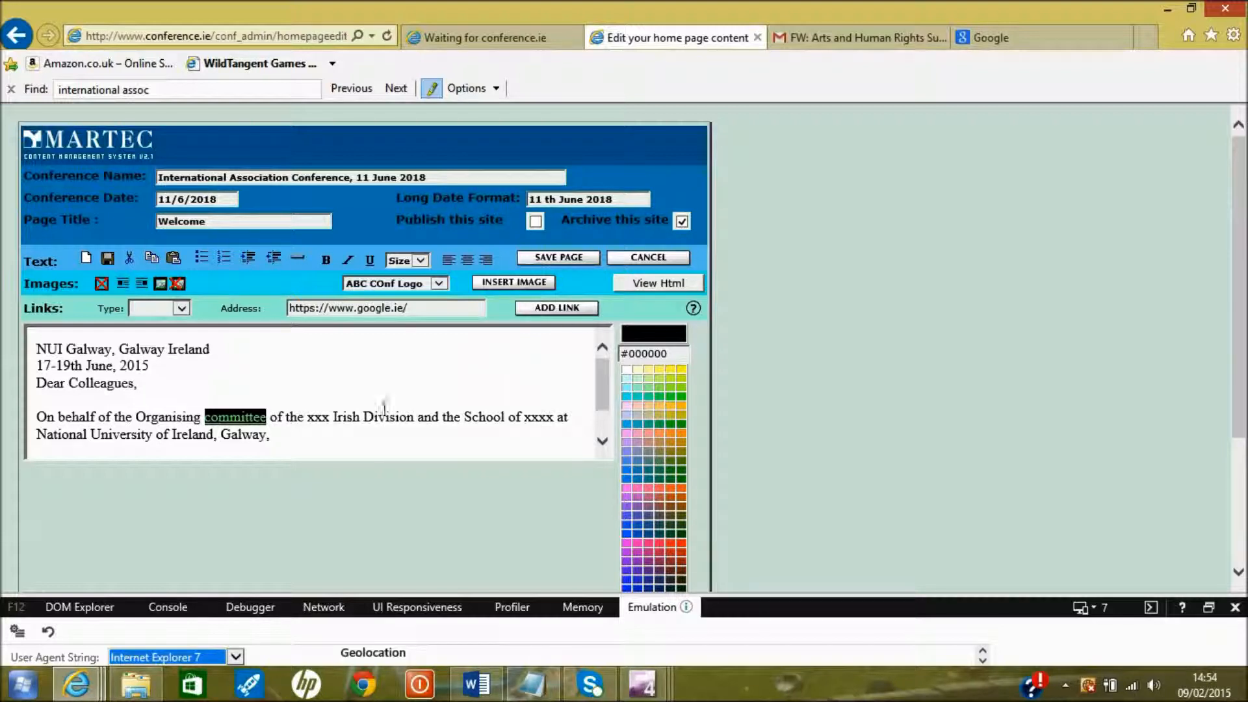
pyautogui.click(320, 432)
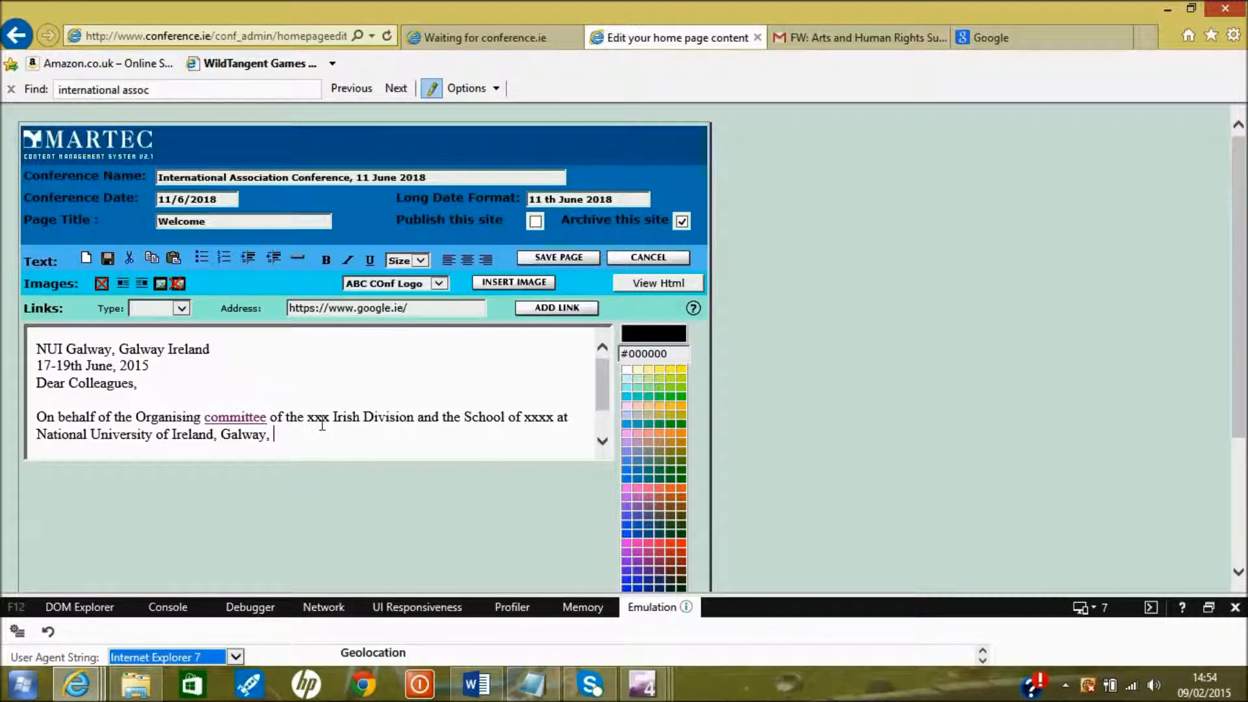
pyautogui.click(538, 259)
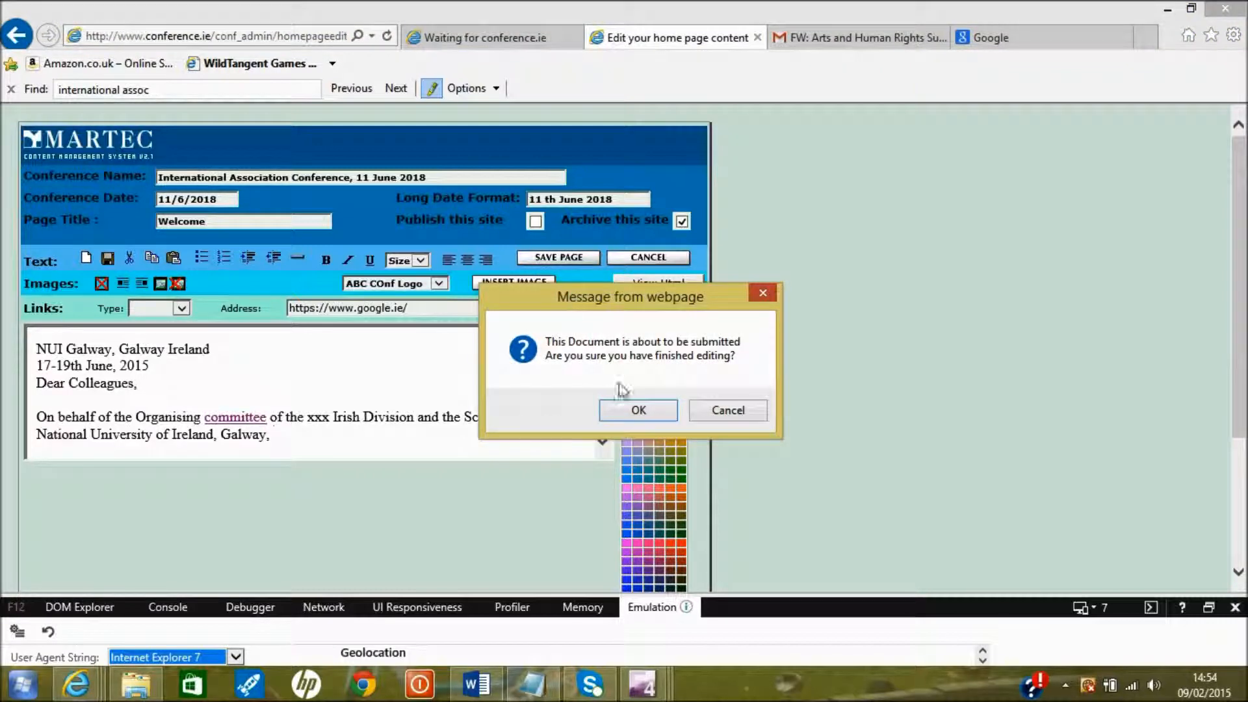
pyautogui.click(622, 409)
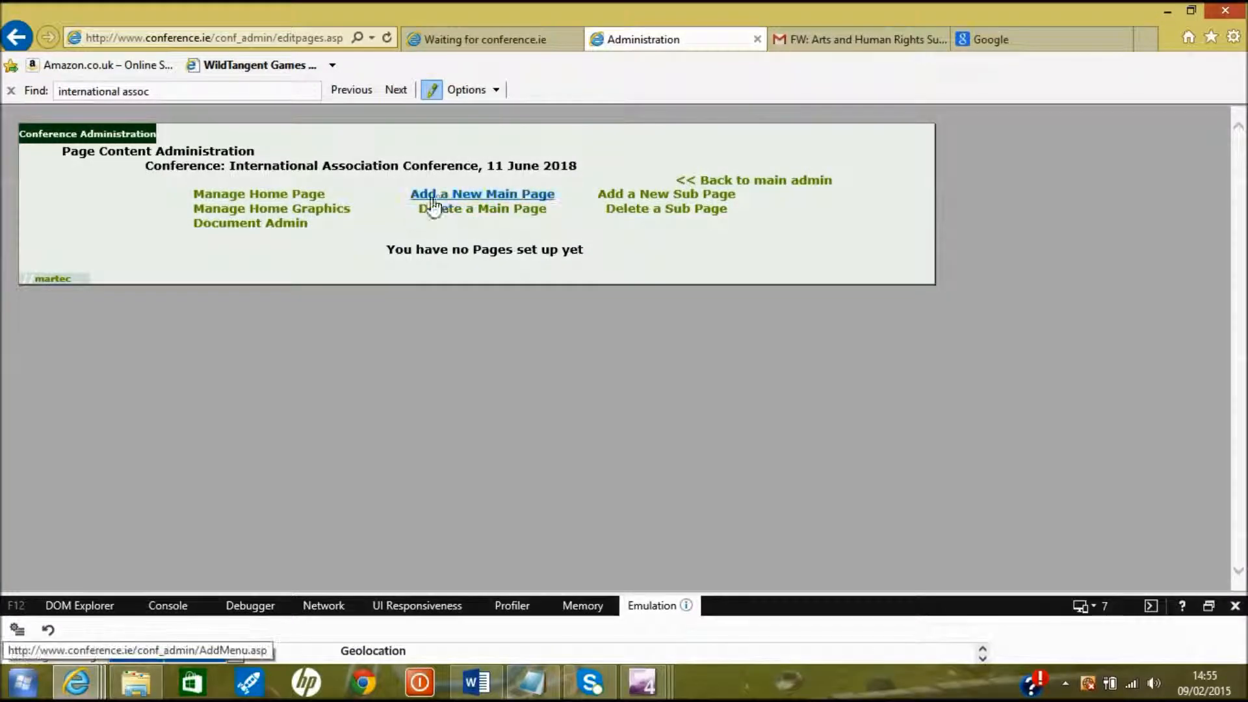
# Open the Add a New Main Page form from Page Content Administration
pyautogui.click(440, 197)
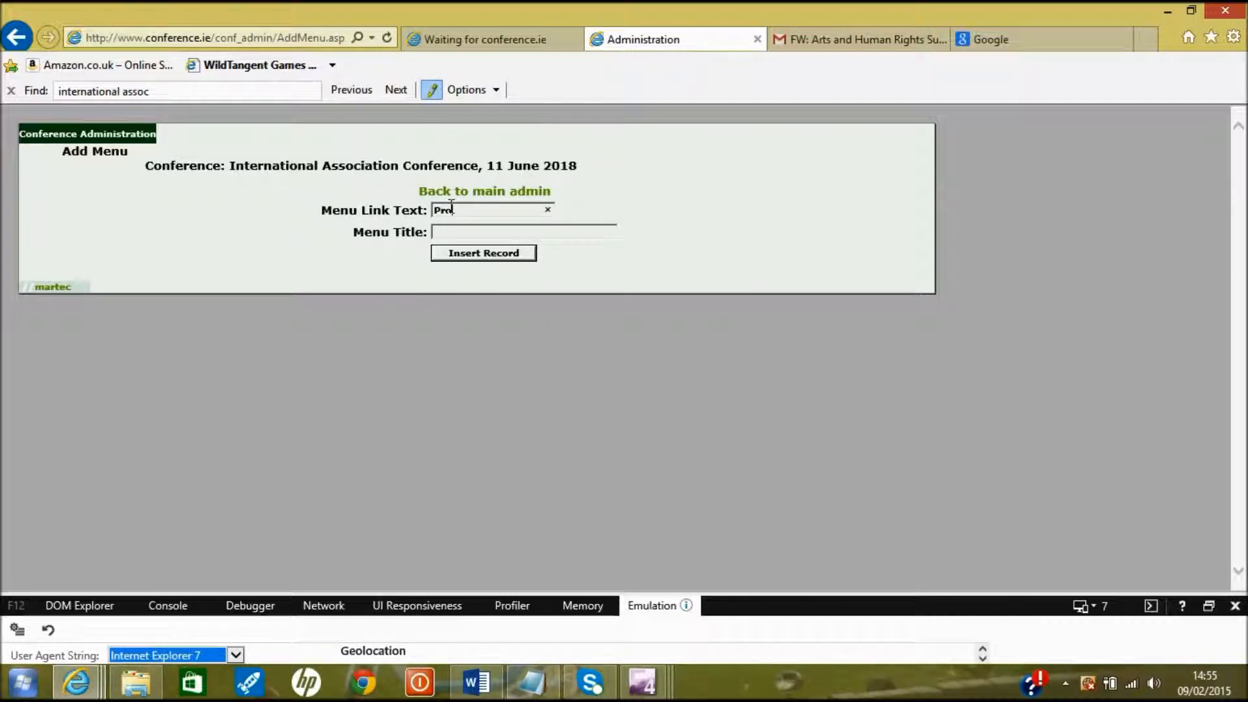
# Create a main page with link text and title 'Programme', then open it for editing
pyautogui.write('me')
pyautogui.press('Tab')
pyautogui.write('Programme')
pyautogui.click(463, 258)
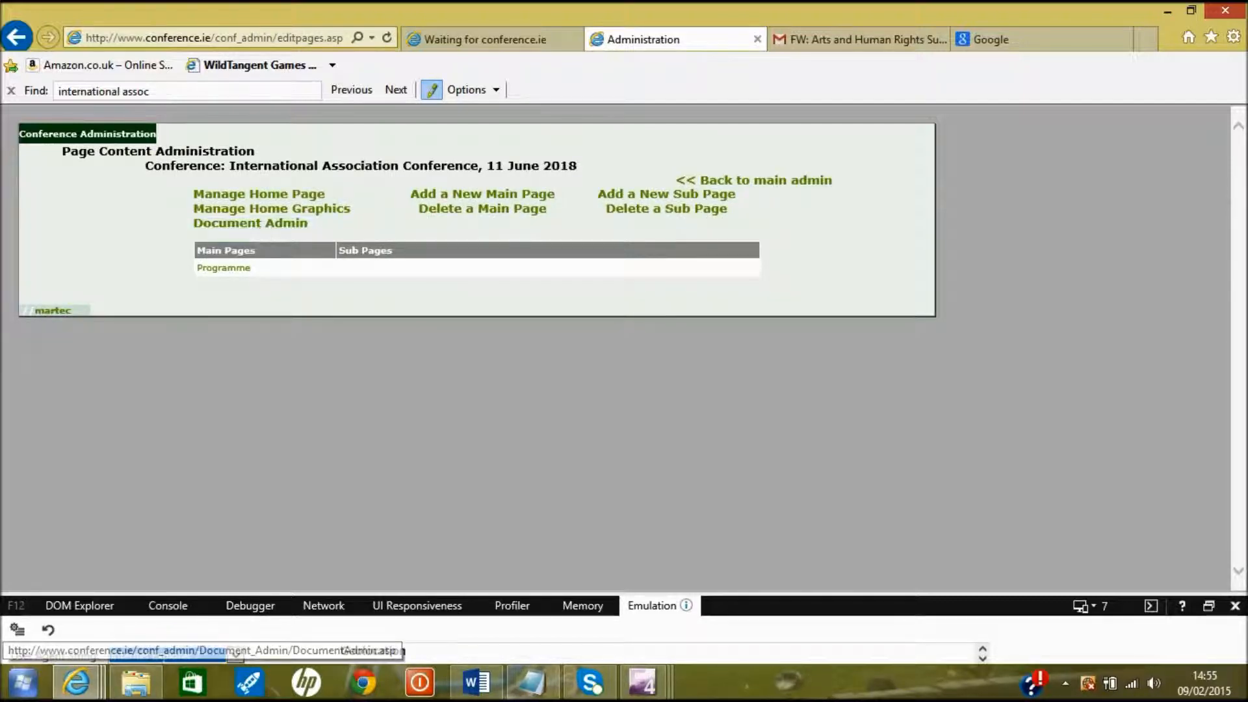
pyautogui.click(227, 269)
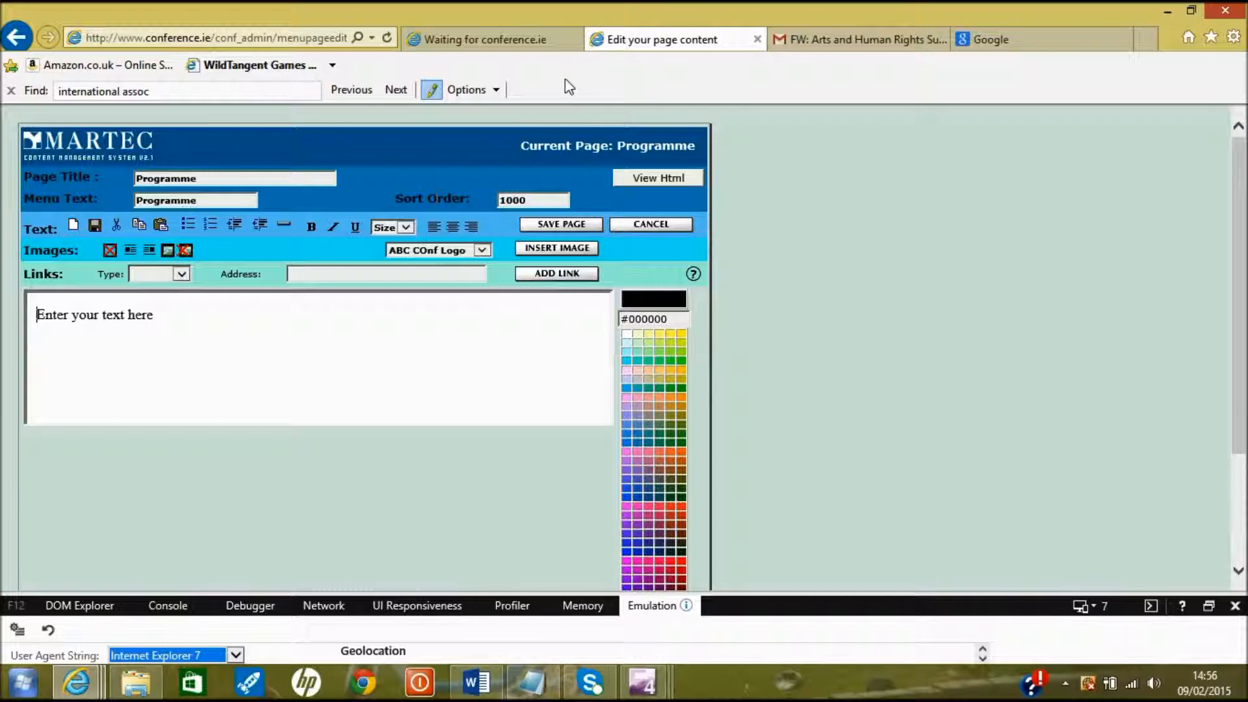
pyautogui.click(513, 45)
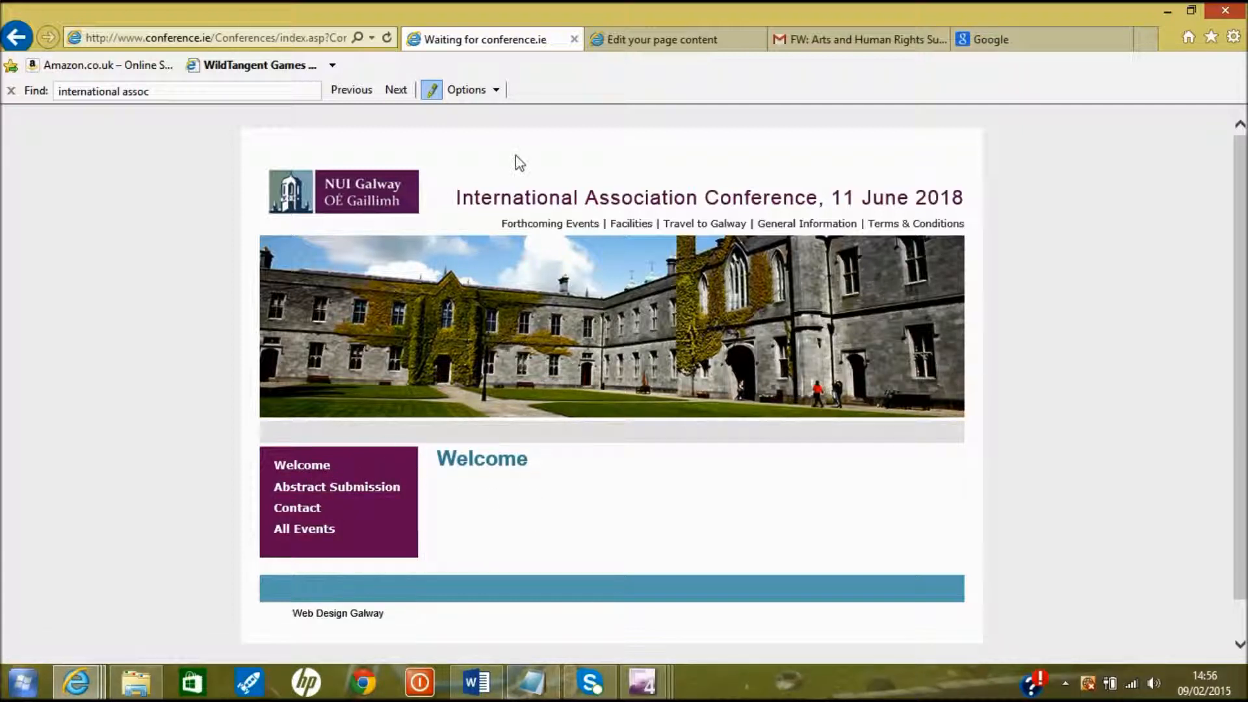
pyautogui.click(387, 38)
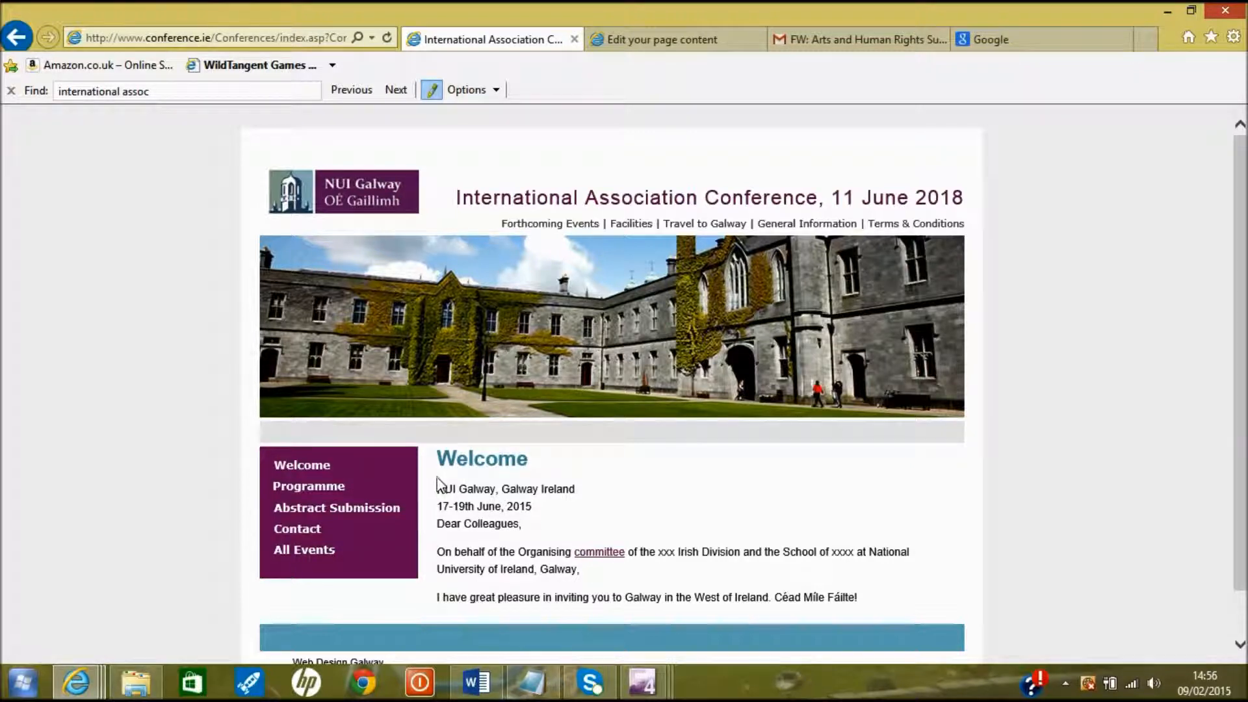
pyautogui.click(323, 492)
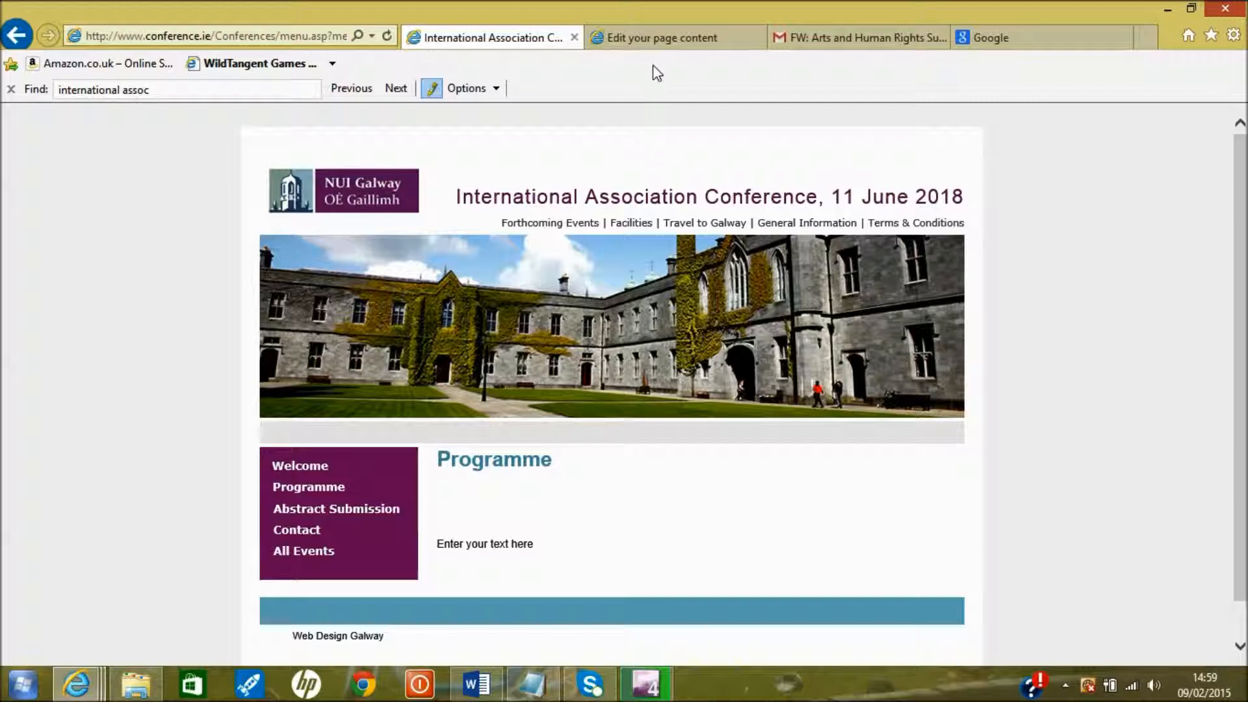
pyautogui.click(650, 41)
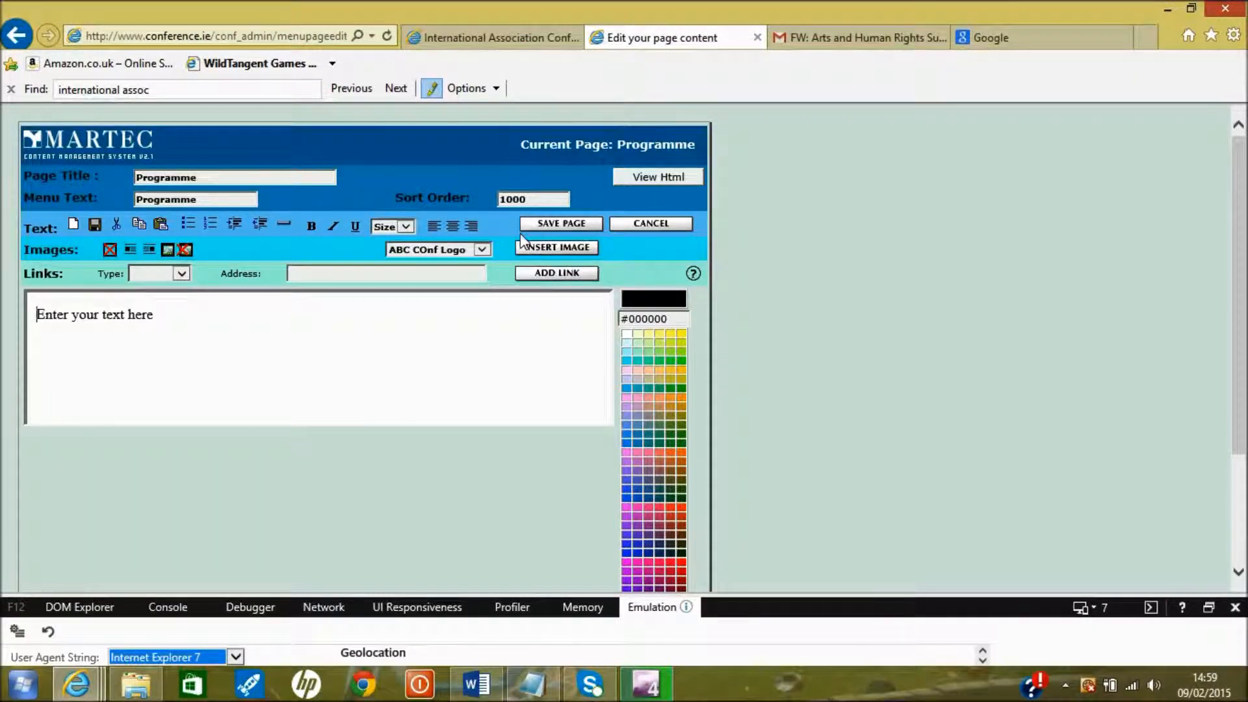
# Delete the 'Enter your text here' placeholder, then cancel back to the page list without saving
pyautogui.click(188, 315)
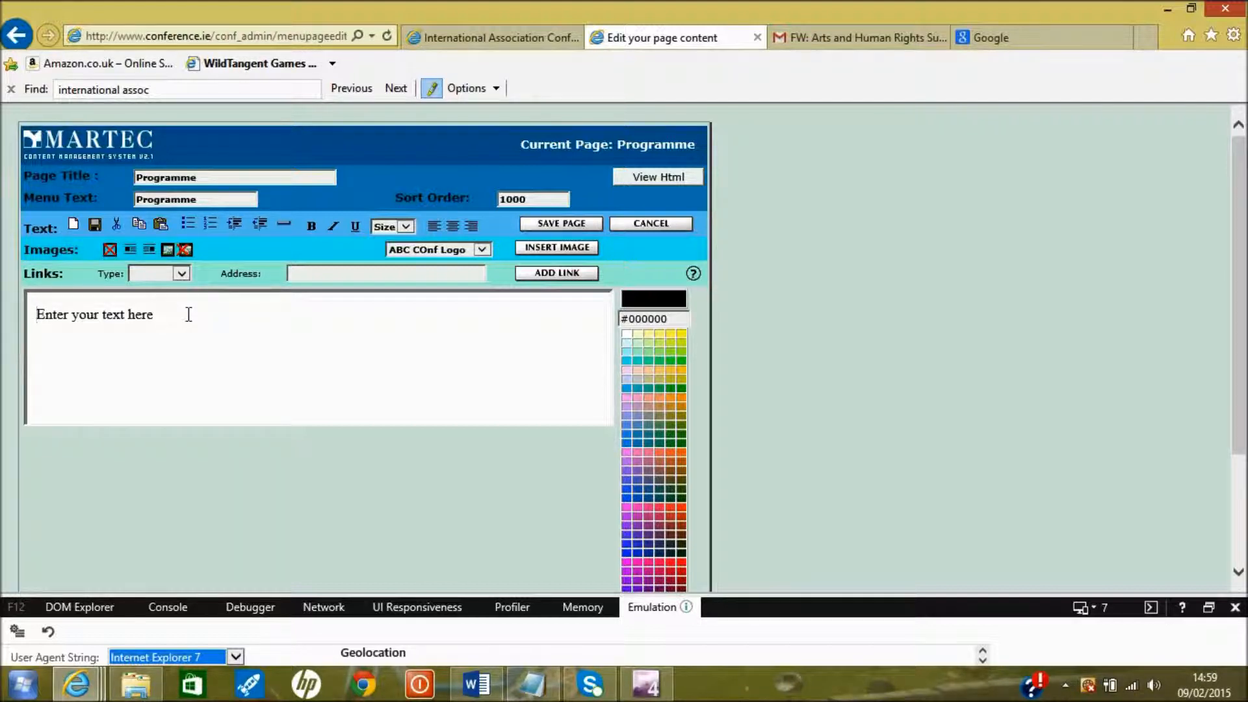
pyautogui.moveTo(173, 314); pyautogui.dragTo(39, 314)
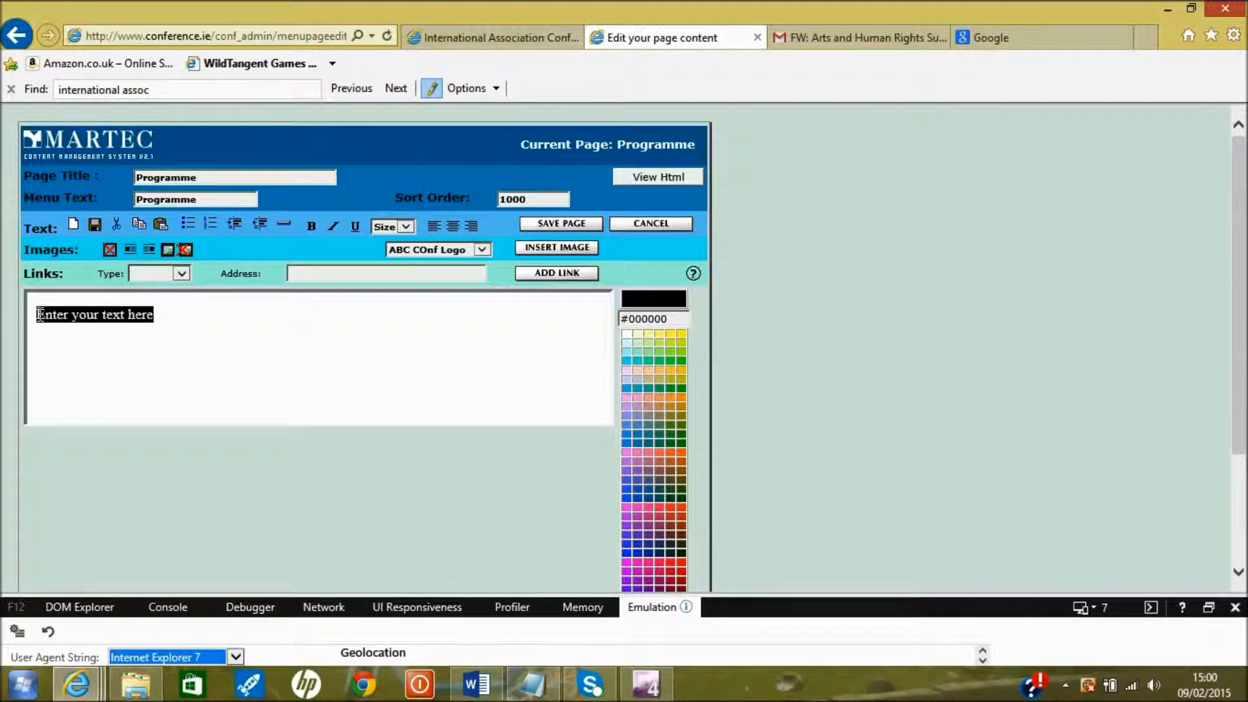
pyautogui.press('Delete')
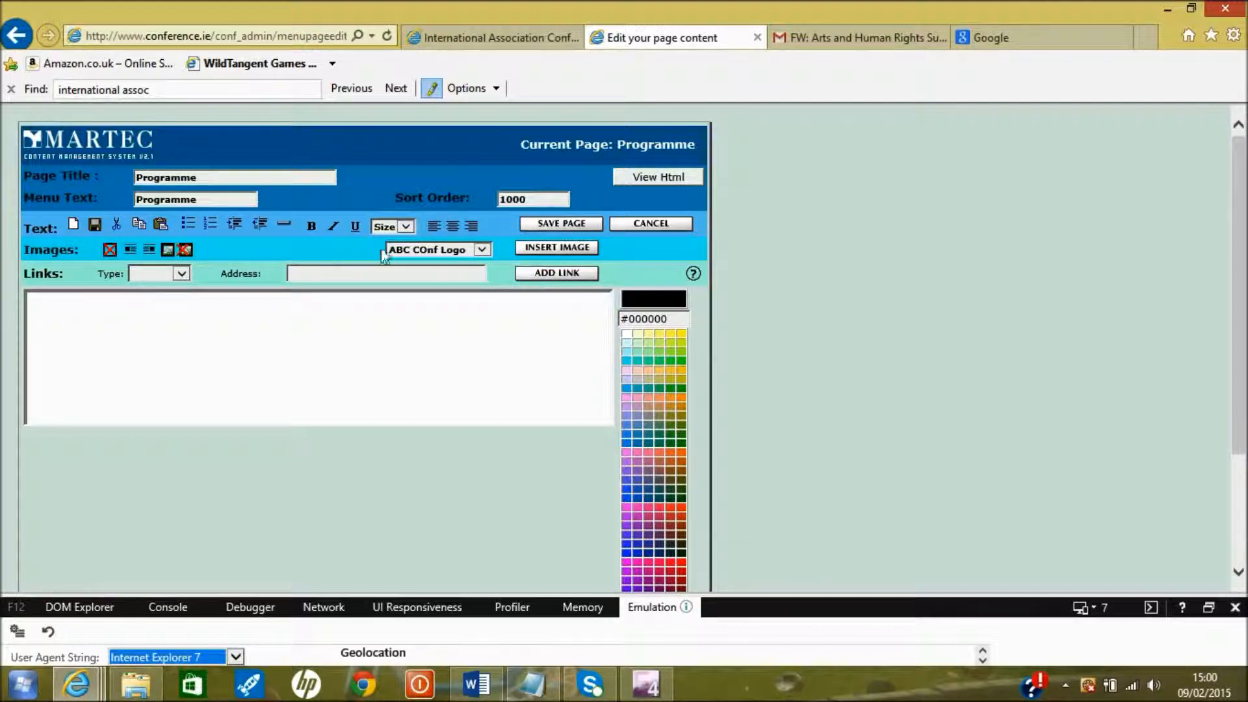
pyautogui.click(627, 226)
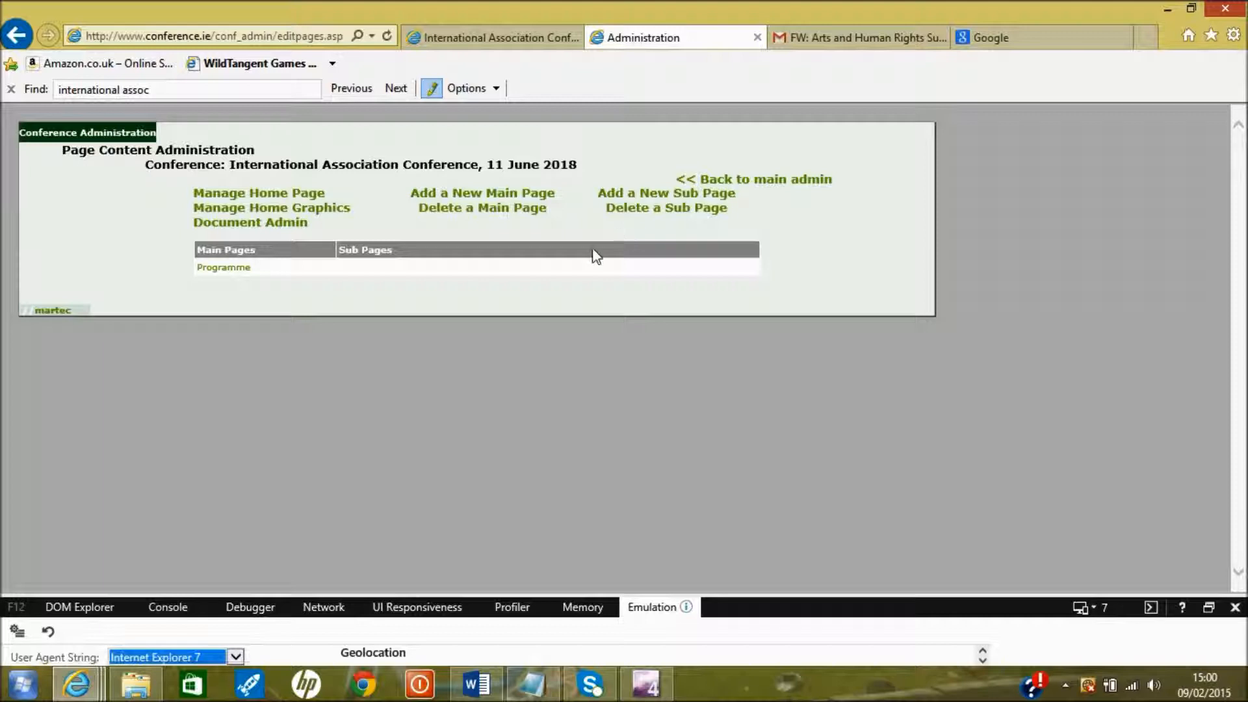
# Add a sub page under Programme with menu text 'Prof. X' and title 'Dr. NO', then open it
pyautogui.click(659, 202)
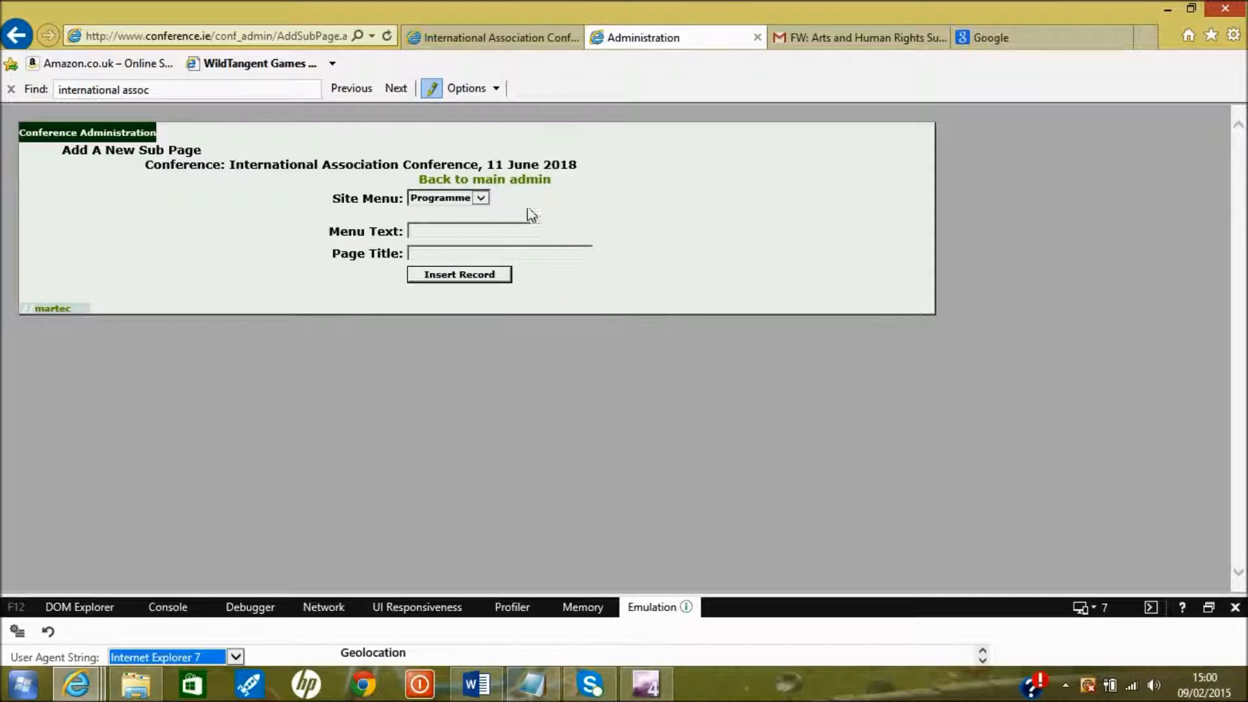
pyautogui.click(482, 201)
pyautogui.click(464, 228)
pyautogui.press('Tab')
pyautogui.write('Dr. NO')
pyautogui.click(452, 277)
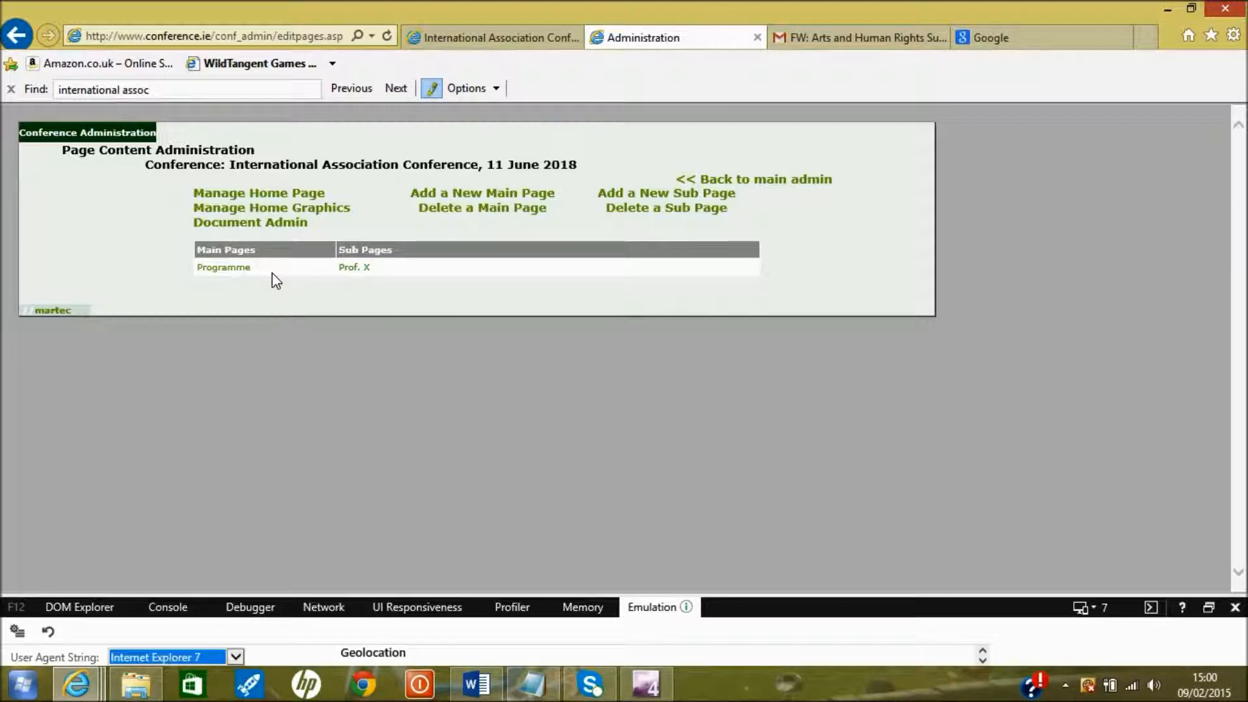
pyautogui.click(357, 272)
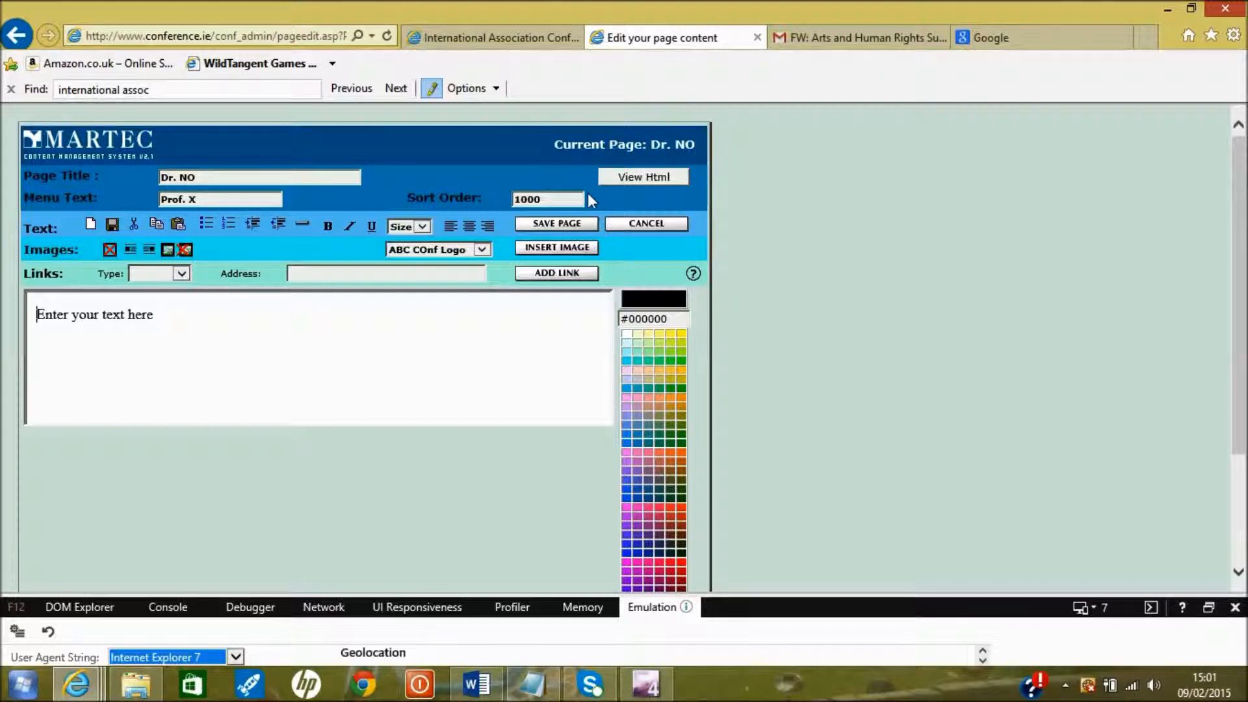
# Save the Dr. NO page, check Prof. X under Programme on the live site, and return
pyautogui.click(583, 220)
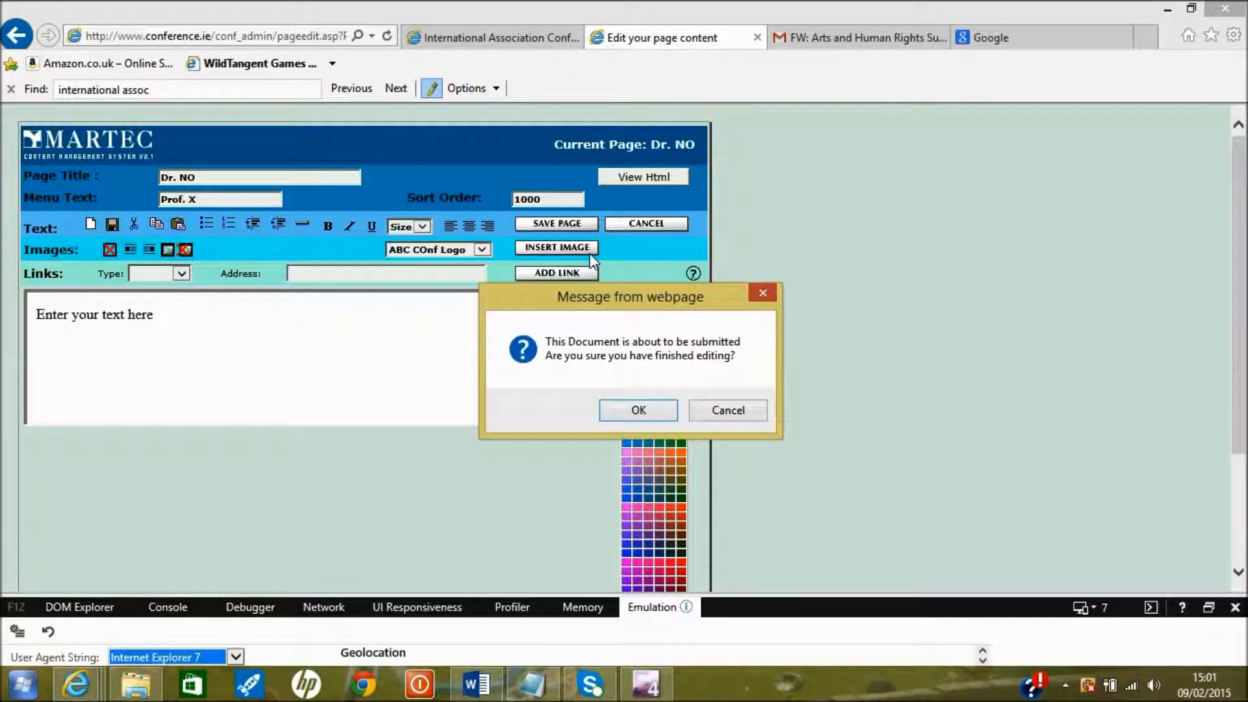
pyautogui.click(638, 409)
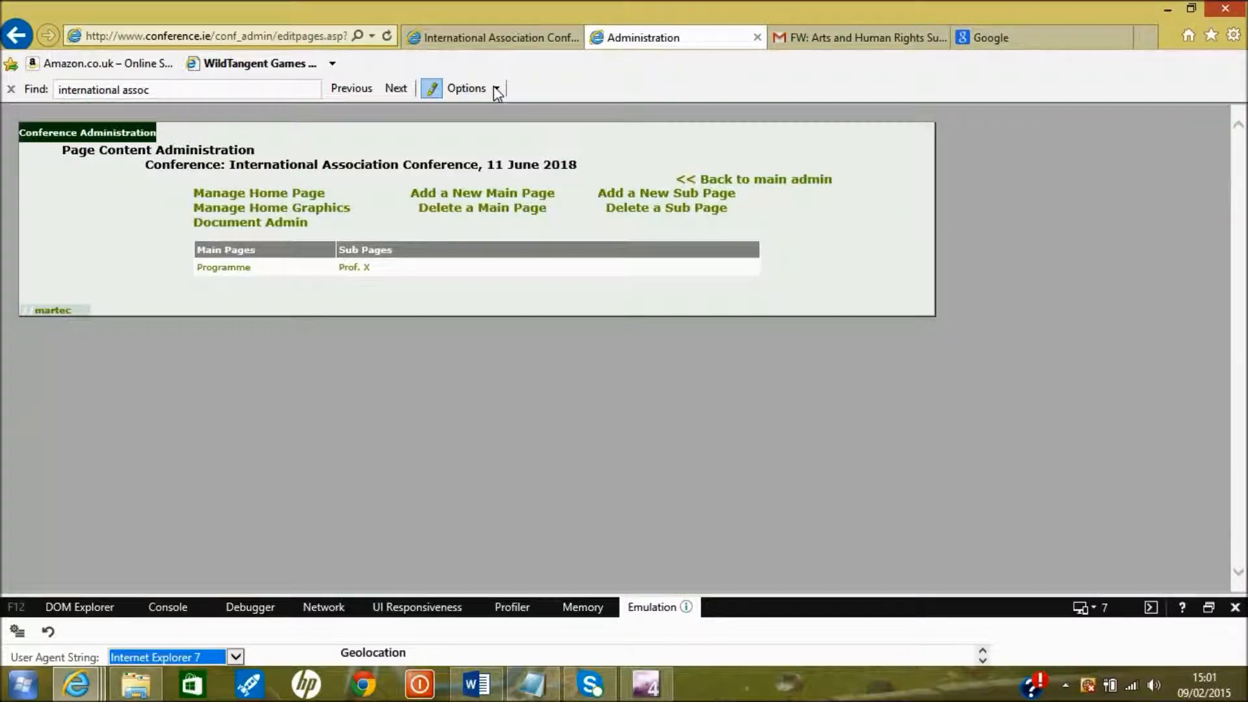
pyautogui.click(484, 39)
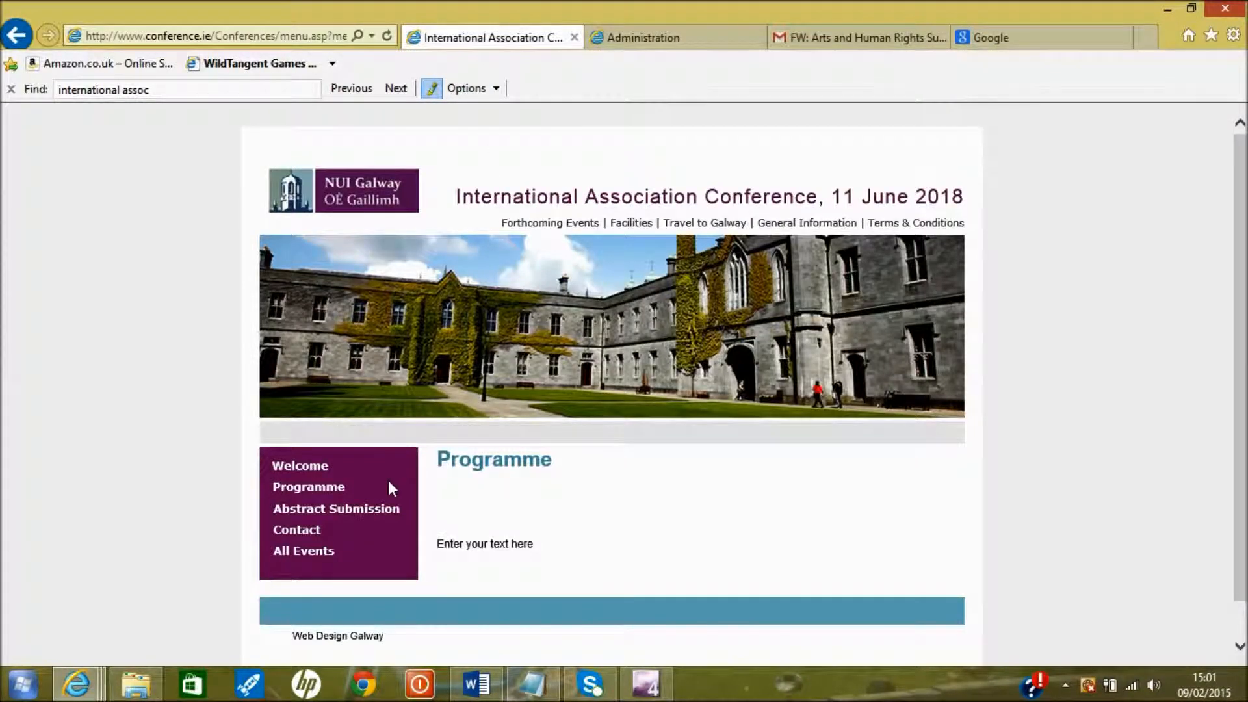
pyautogui.moveTo(332, 494)
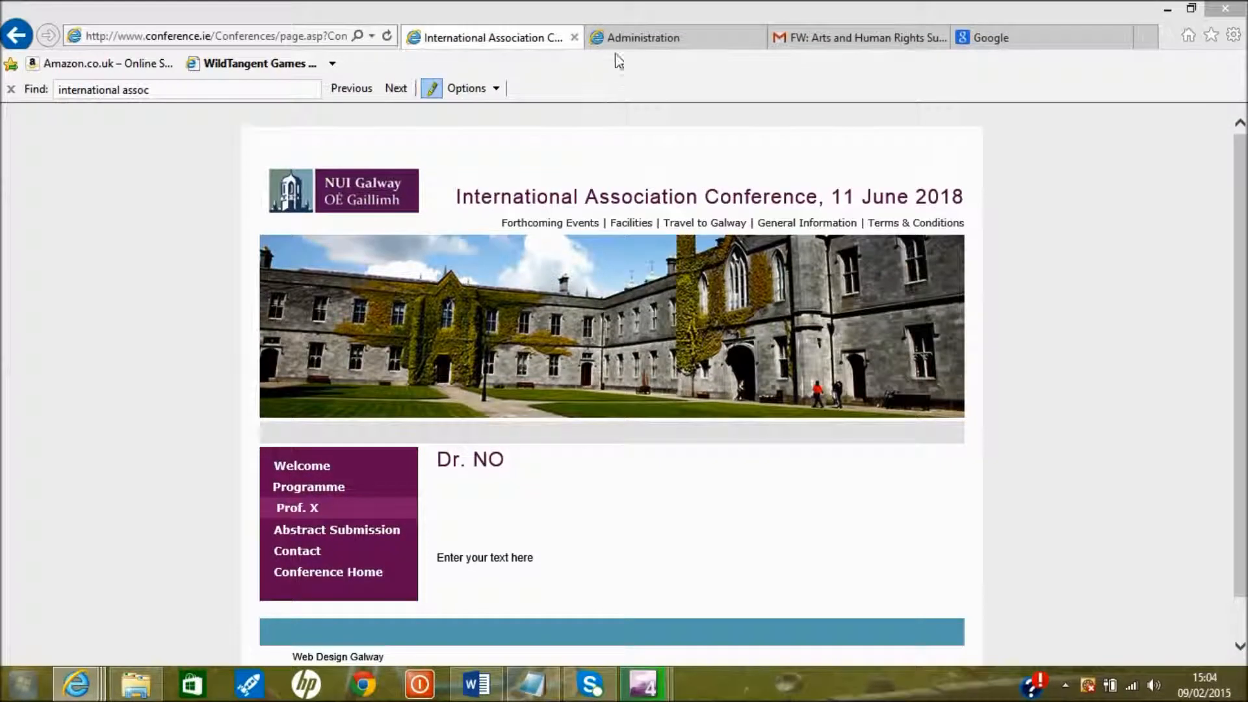
pyautogui.click(638, 39)
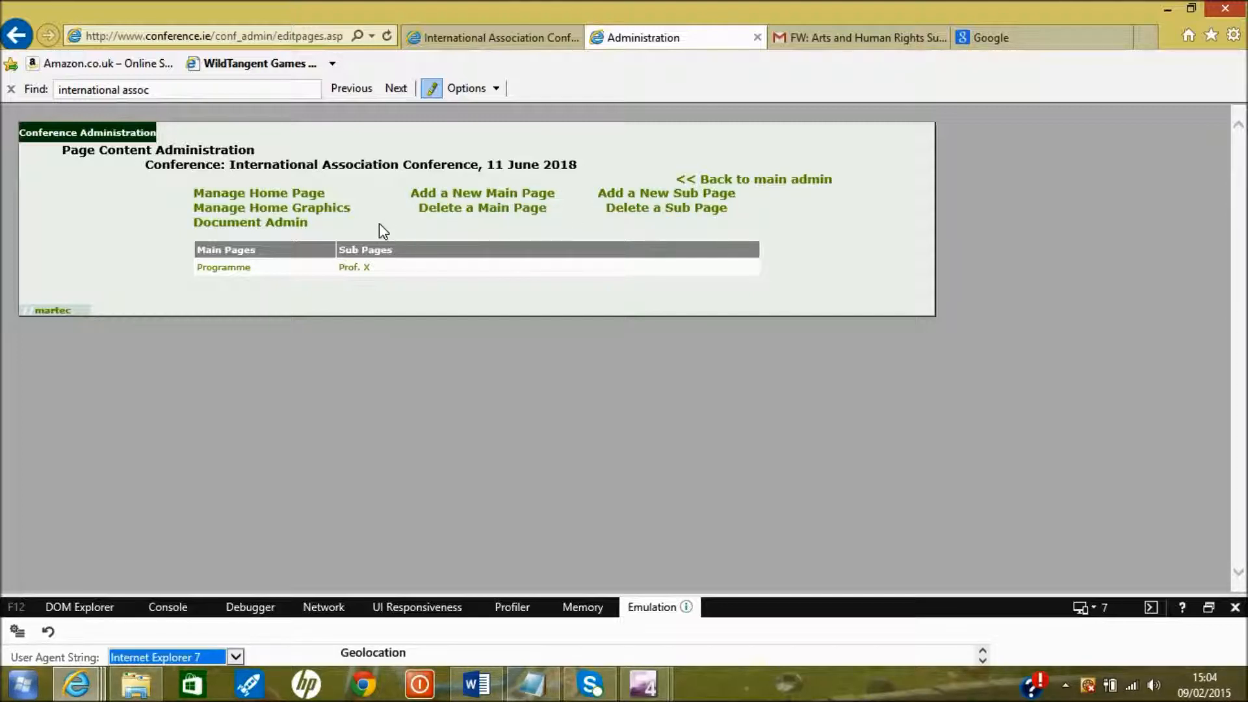
pyautogui.click(337, 212)
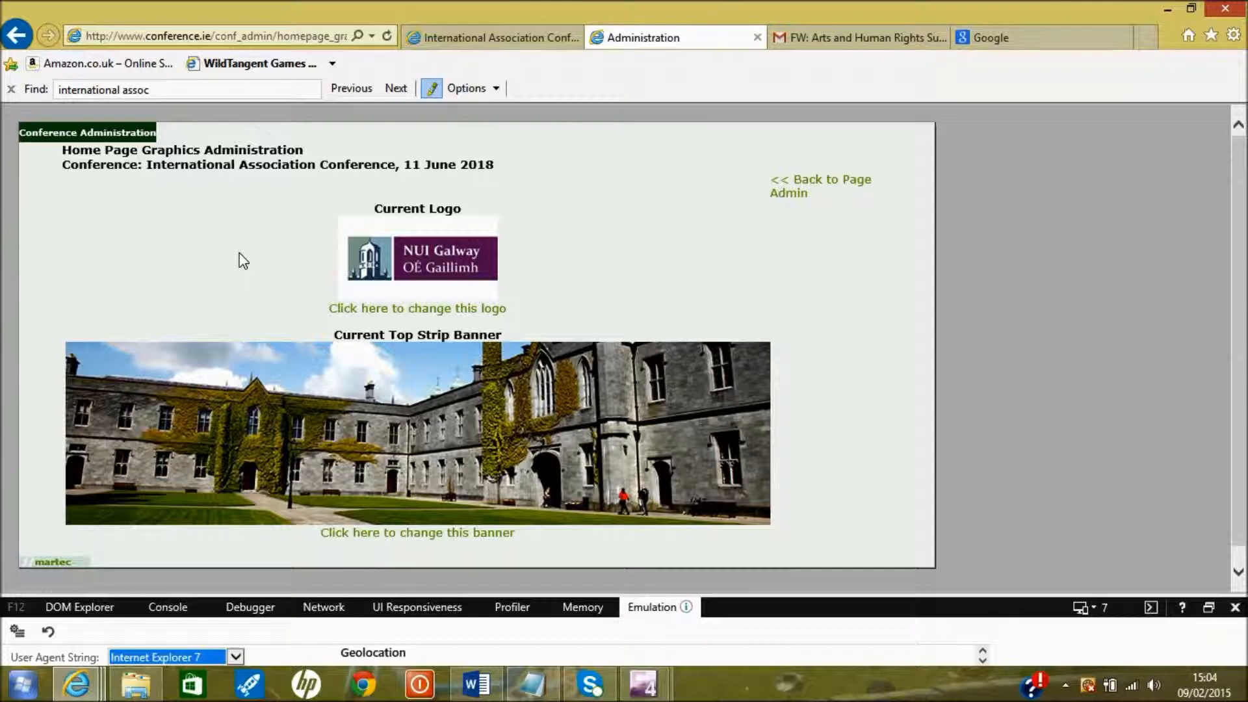
pyautogui.click(798, 194)
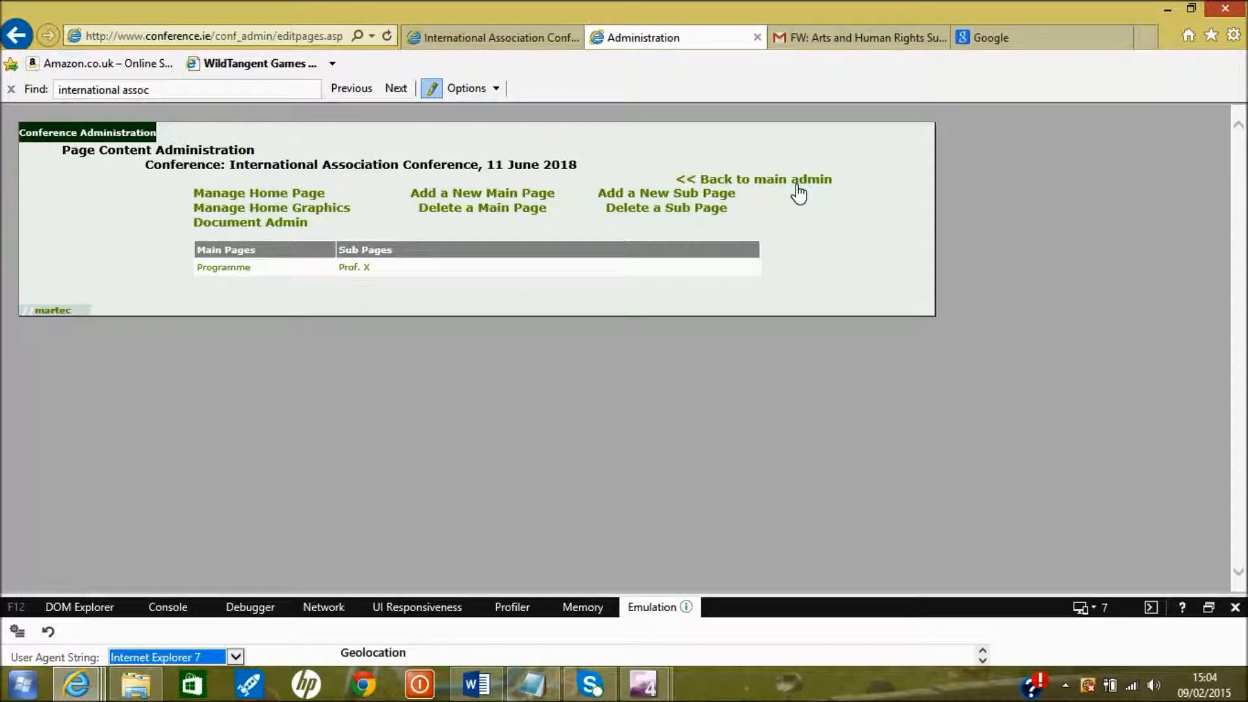
# Abandon the Parking document upload and scroll Document Admin down to the newest 09/02/2015 entries
pyautogui.click(297, 225)
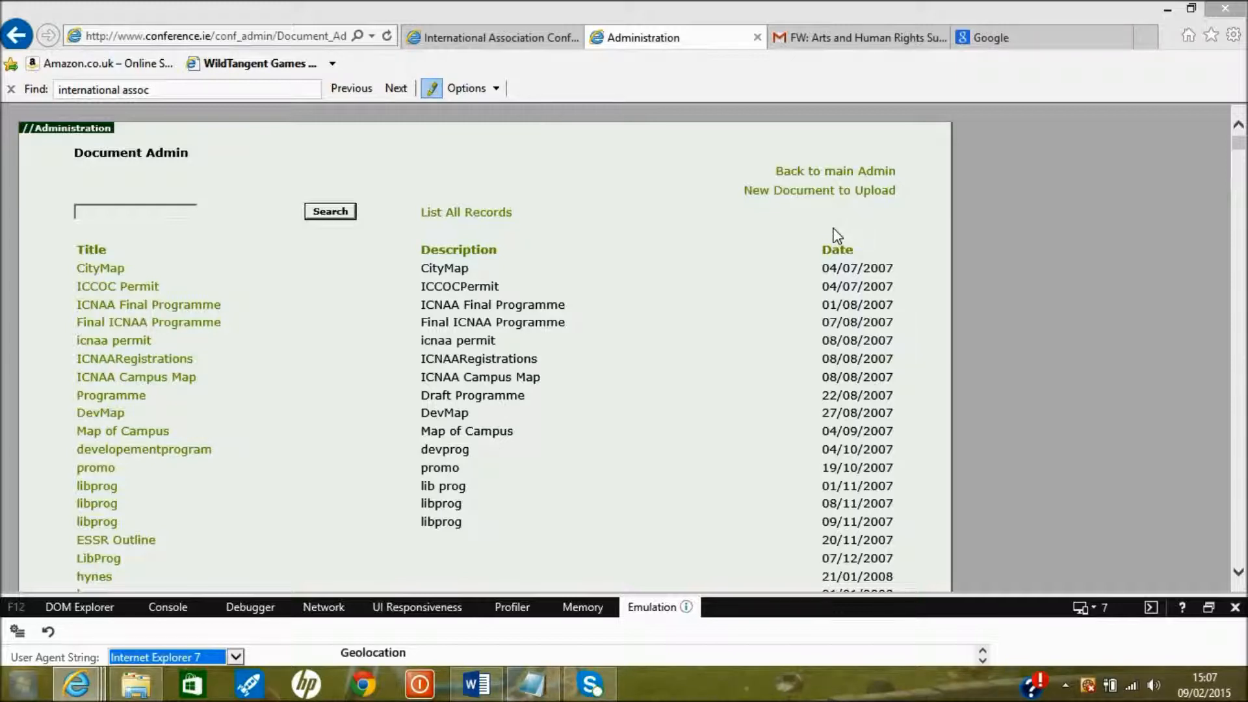
pyautogui.click(825, 191)
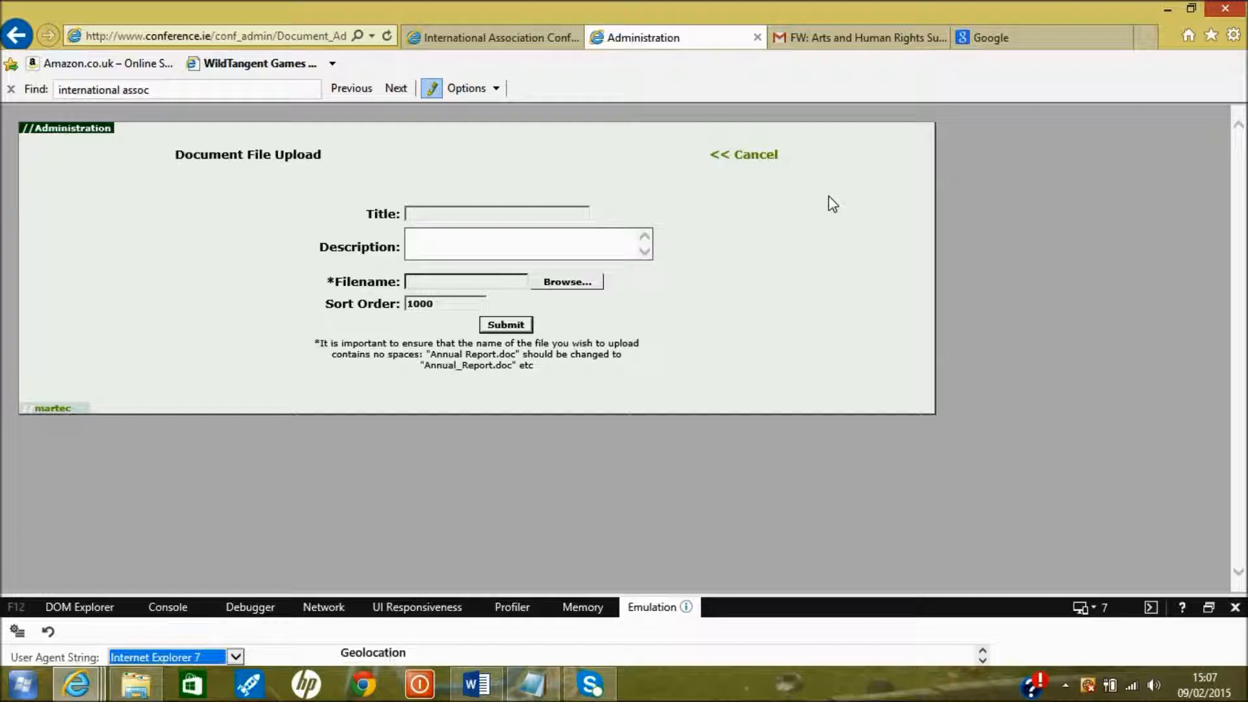
pyautogui.click(562, 215)
pyautogui.click(553, 281)
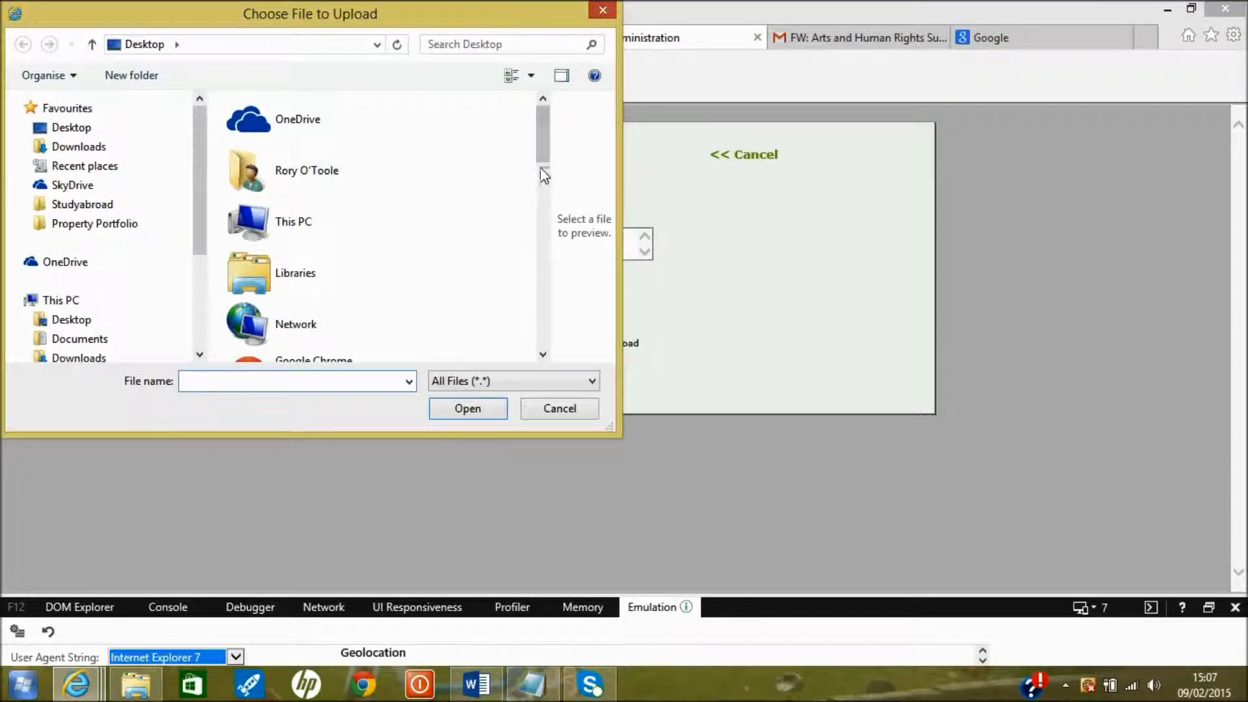
pyautogui.moveTo(543, 154); pyautogui.dragTo(544, 168)
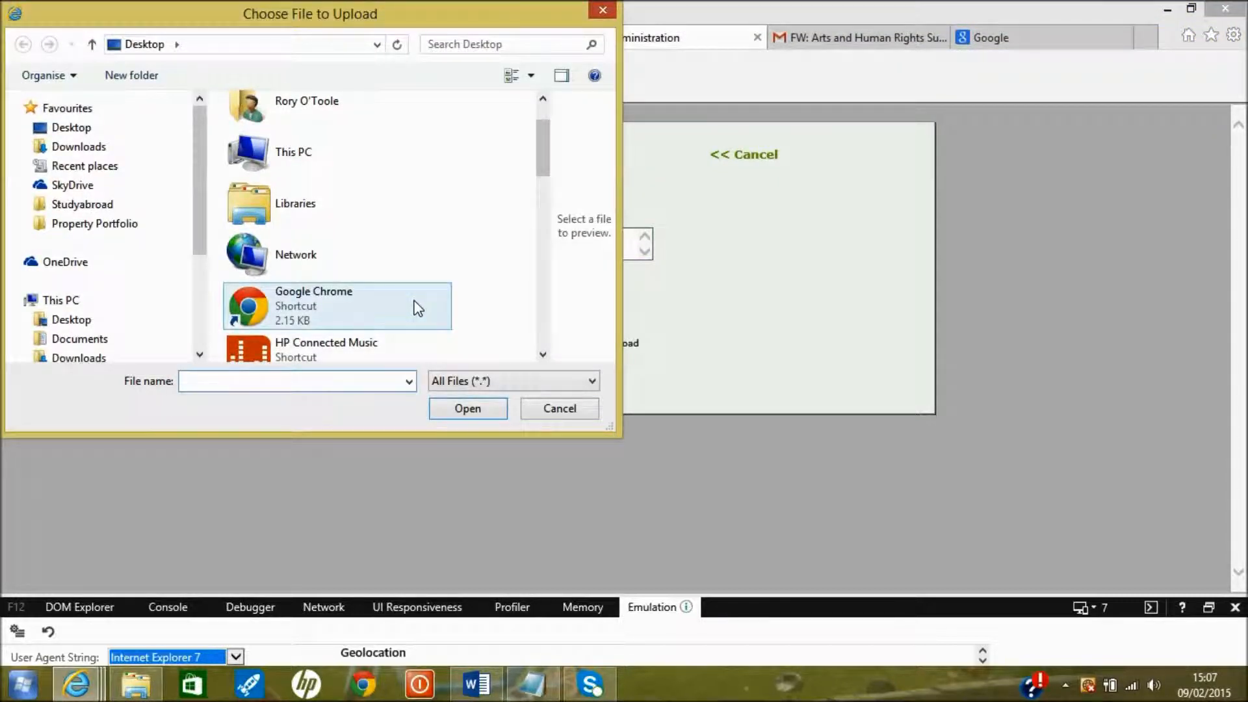
pyautogui.click(545, 409)
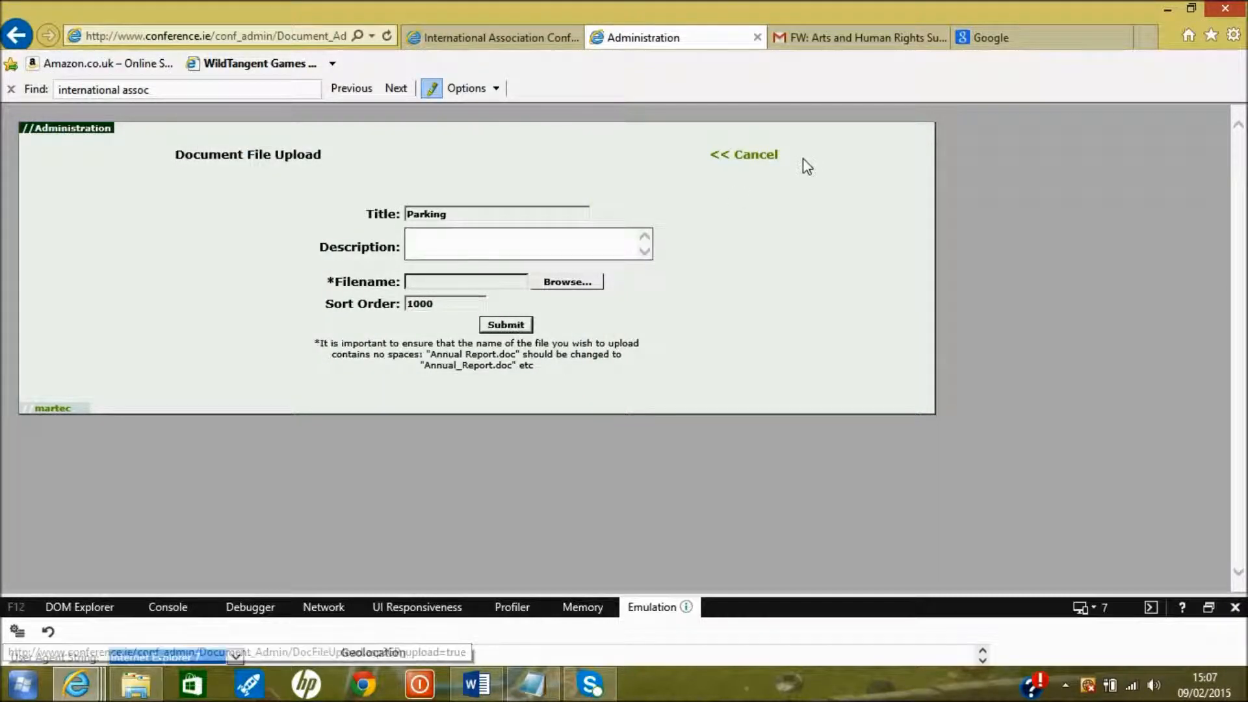
pyautogui.click(757, 157)
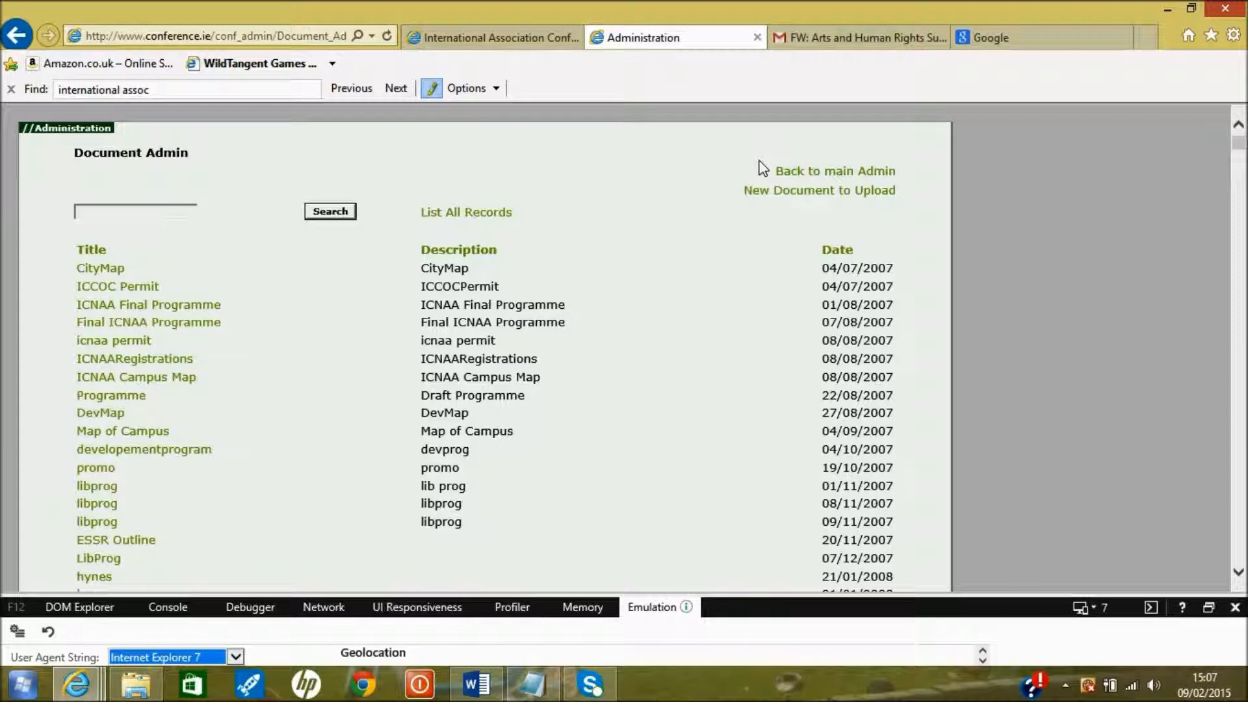
pyautogui.moveTo(1239, 137); pyautogui.dragTo(1238, 566)
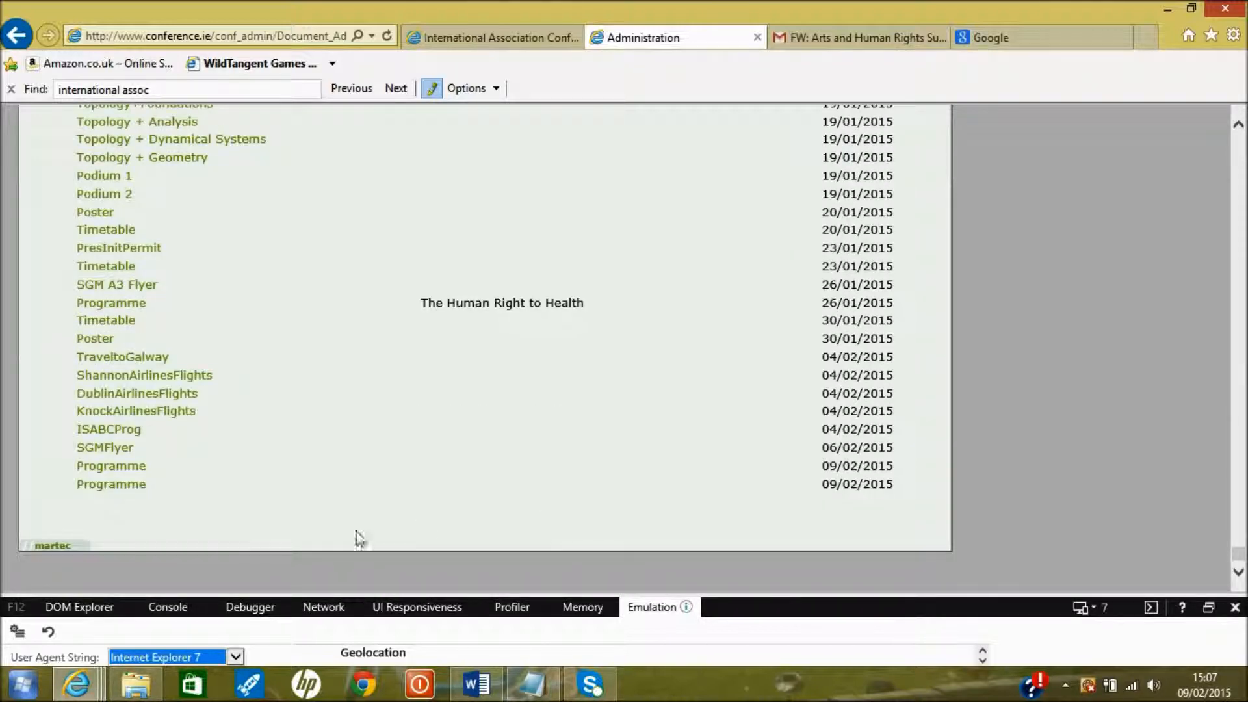
# Copy the Full Link URL of the latest Programme document, AFPM Timetable_6.xlsx
pyautogui.click(103, 486)
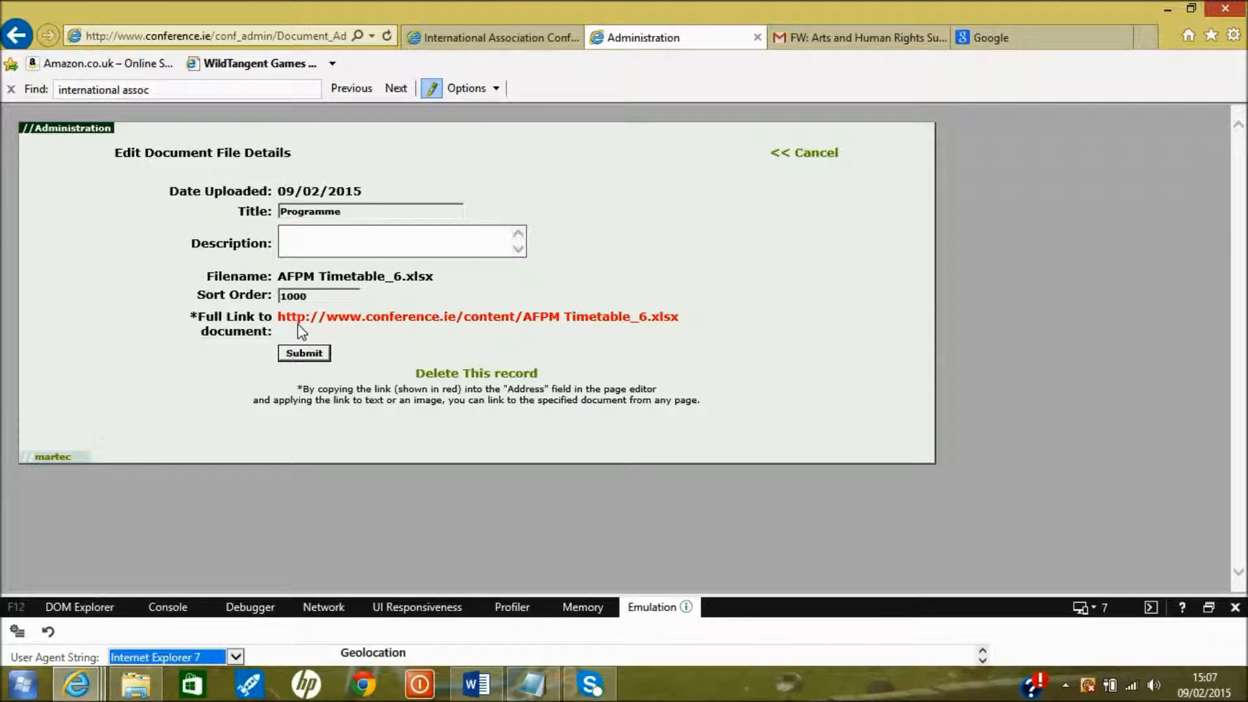
pyautogui.moveTo(283, 320); pyautogui.dragTo(679, 316)
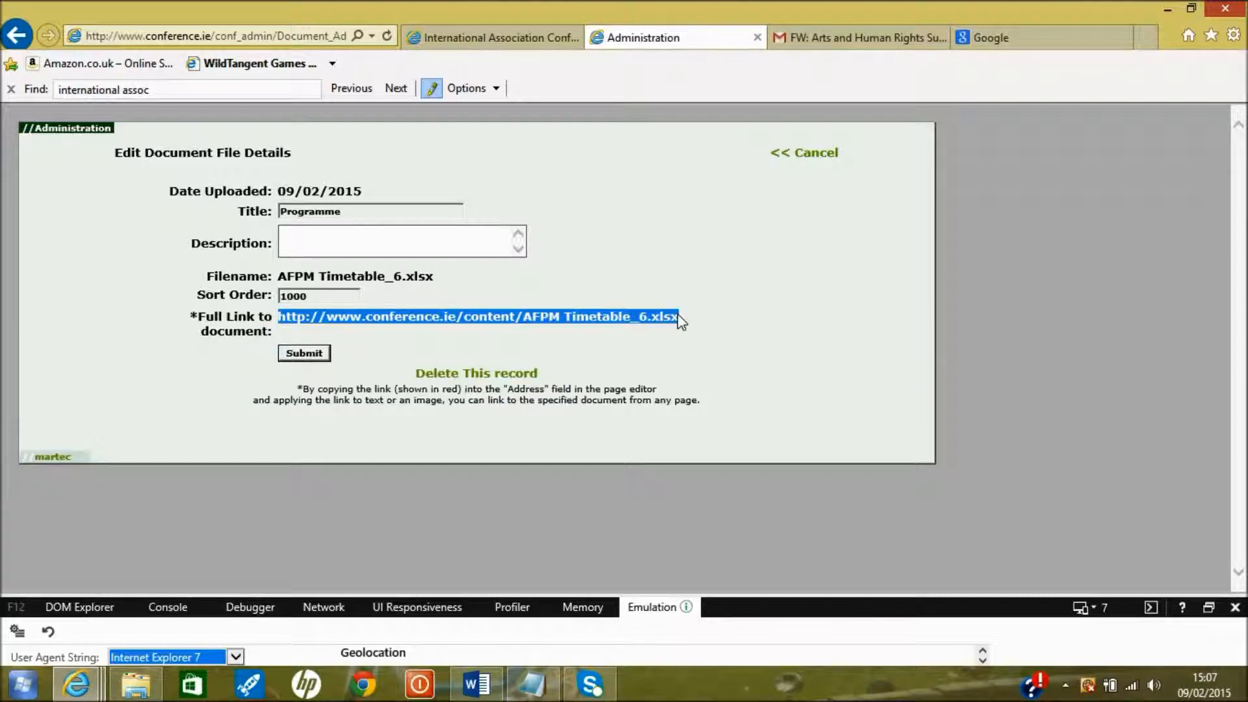
pyautogui.rightClick(679, 318)
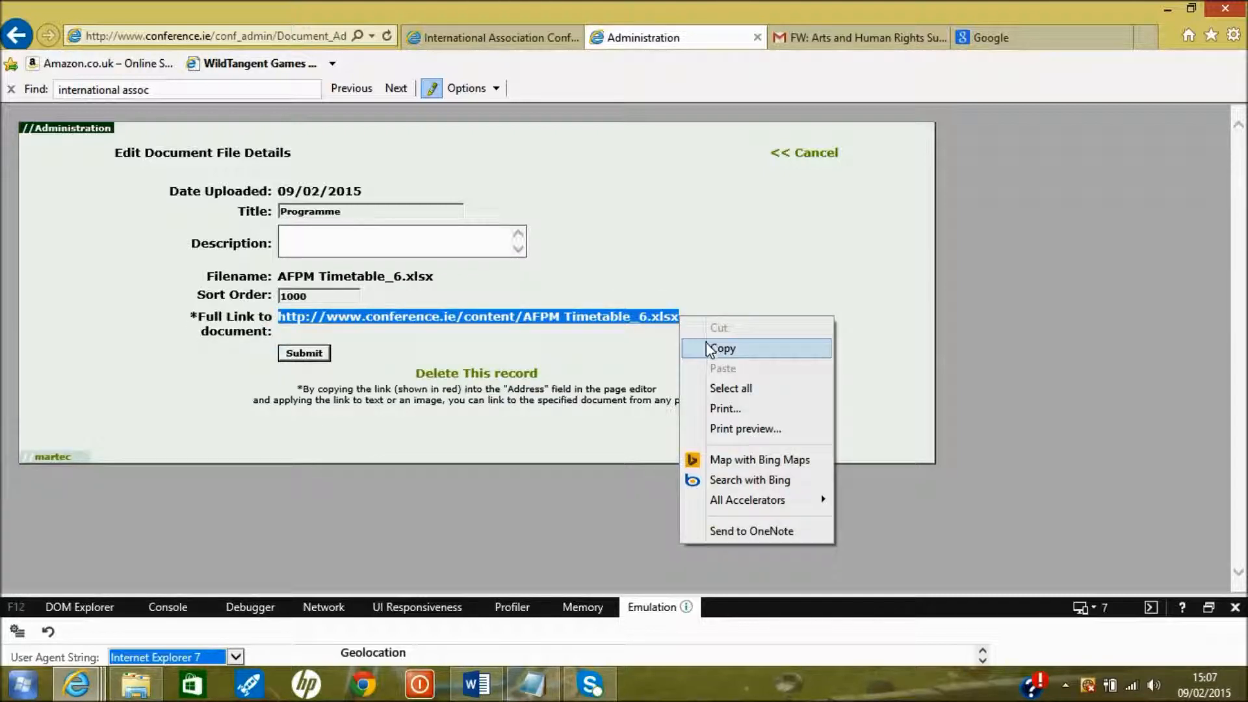
pyautogui.click(696, 340)
pyautogui.click(806, 156)
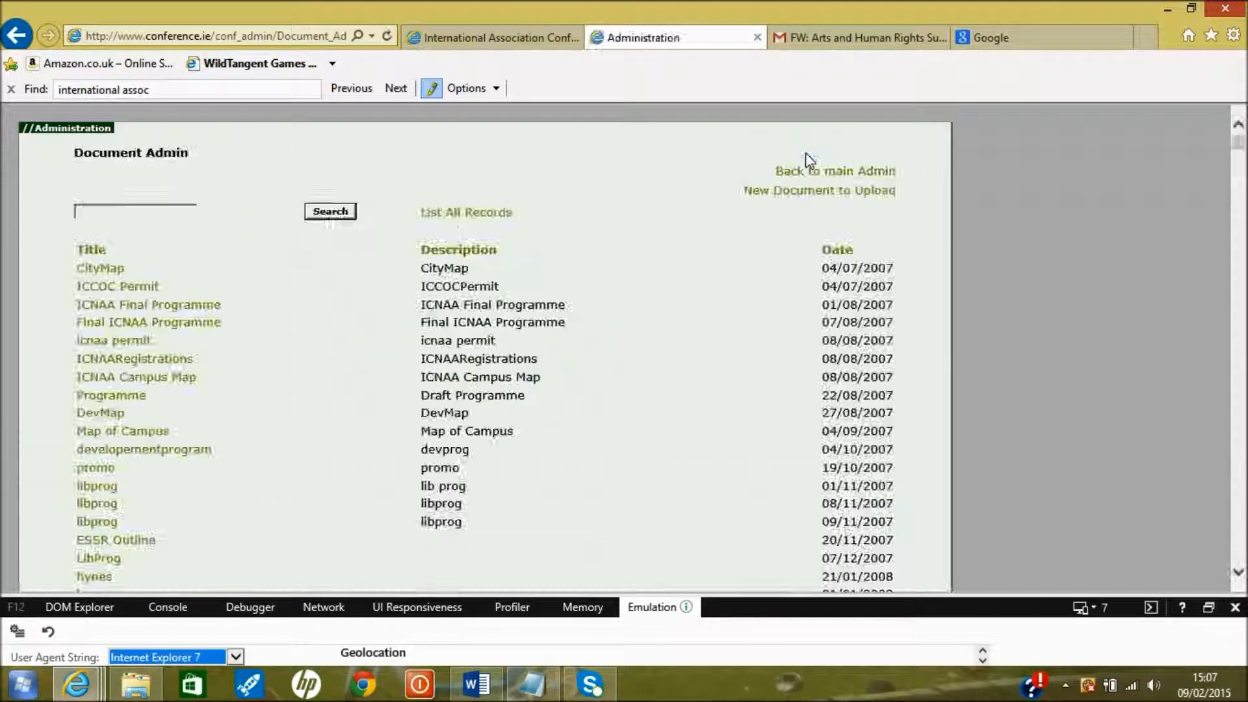
# Go to the International Association Conference's Site Page Administration and list its editable pages
pyautogui.click(812, 171)
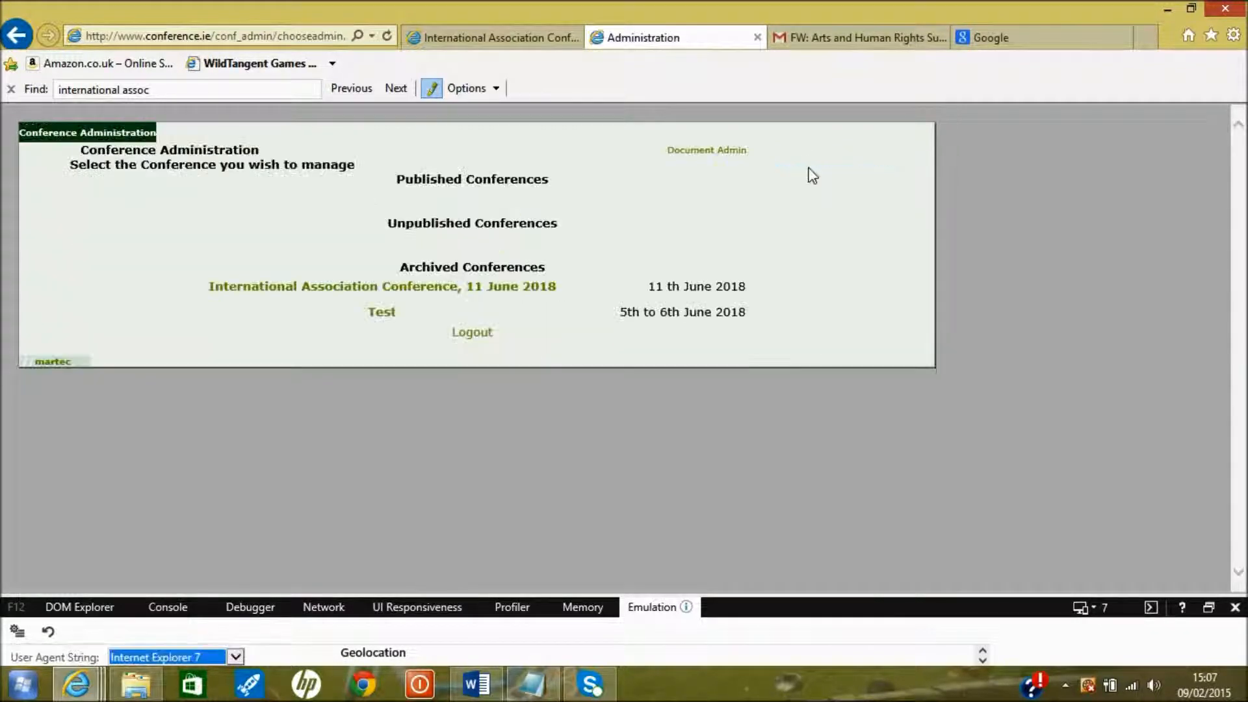
pyautogui.click(512, 289)
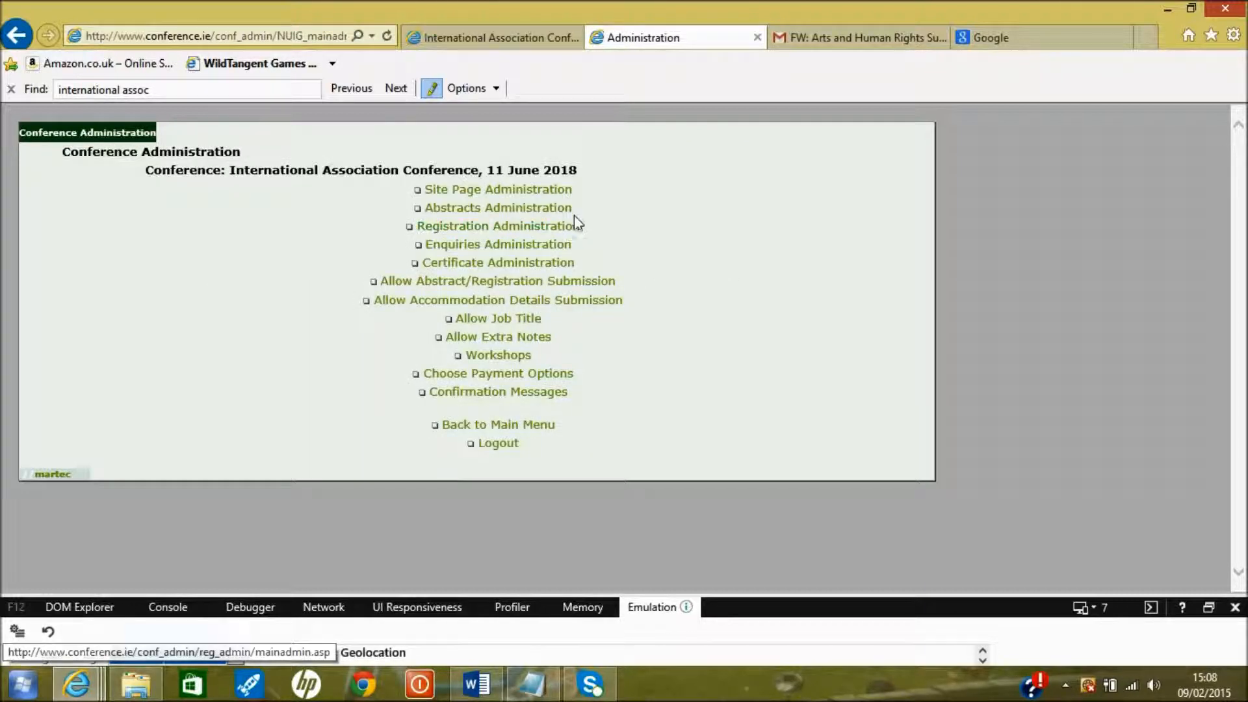
pyautogui.click(553, 190)
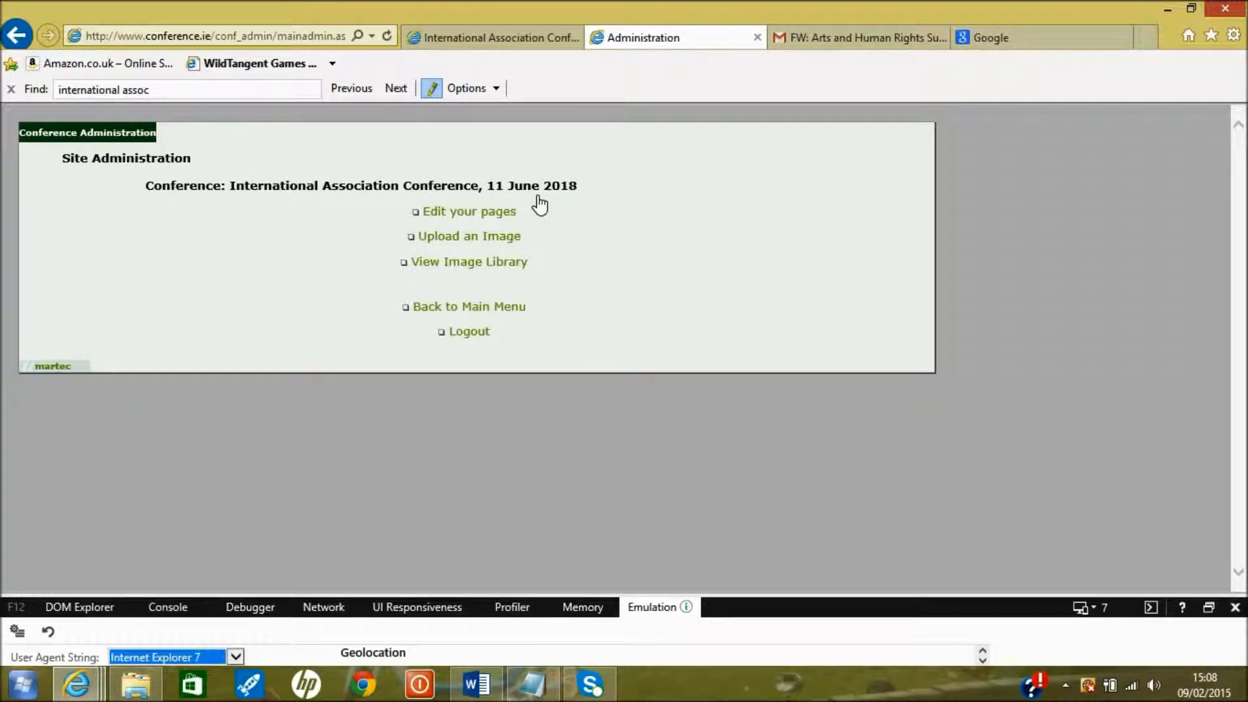
pyautogui.click(494, 211)
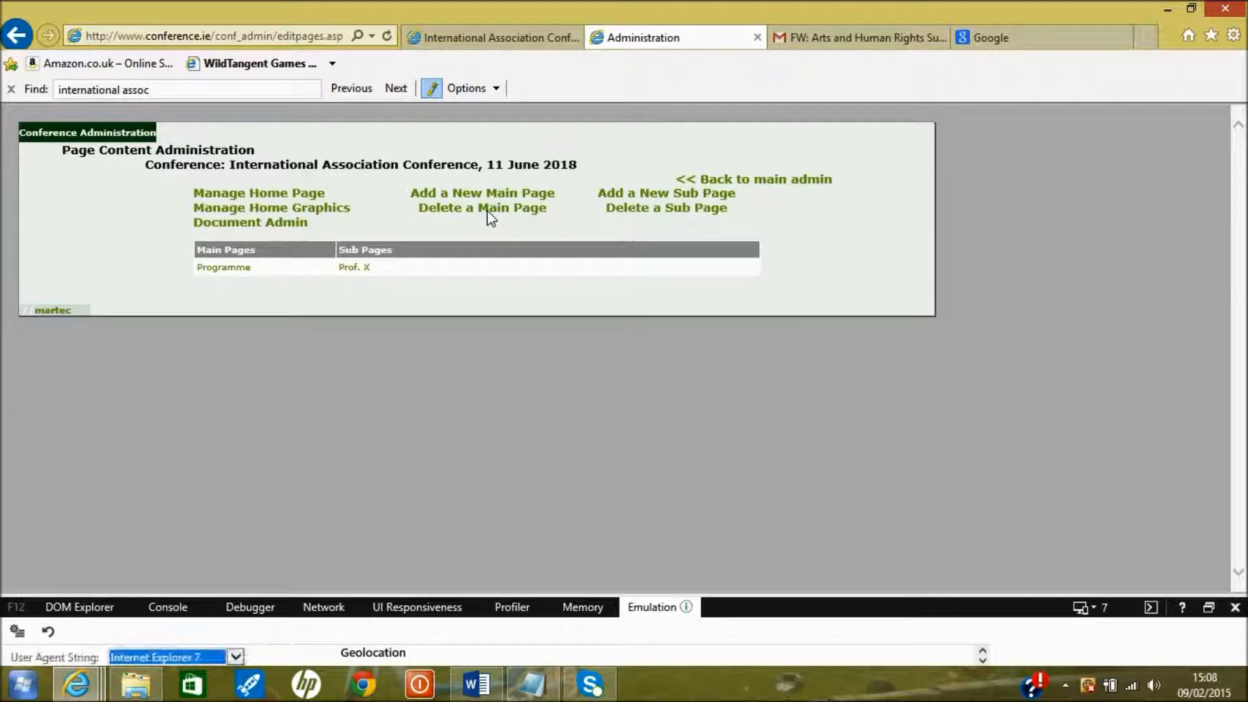
# Paste the timetable URL as a link on the Programme page's words 'text here' and save the page
pyautogui.click(240, 272)
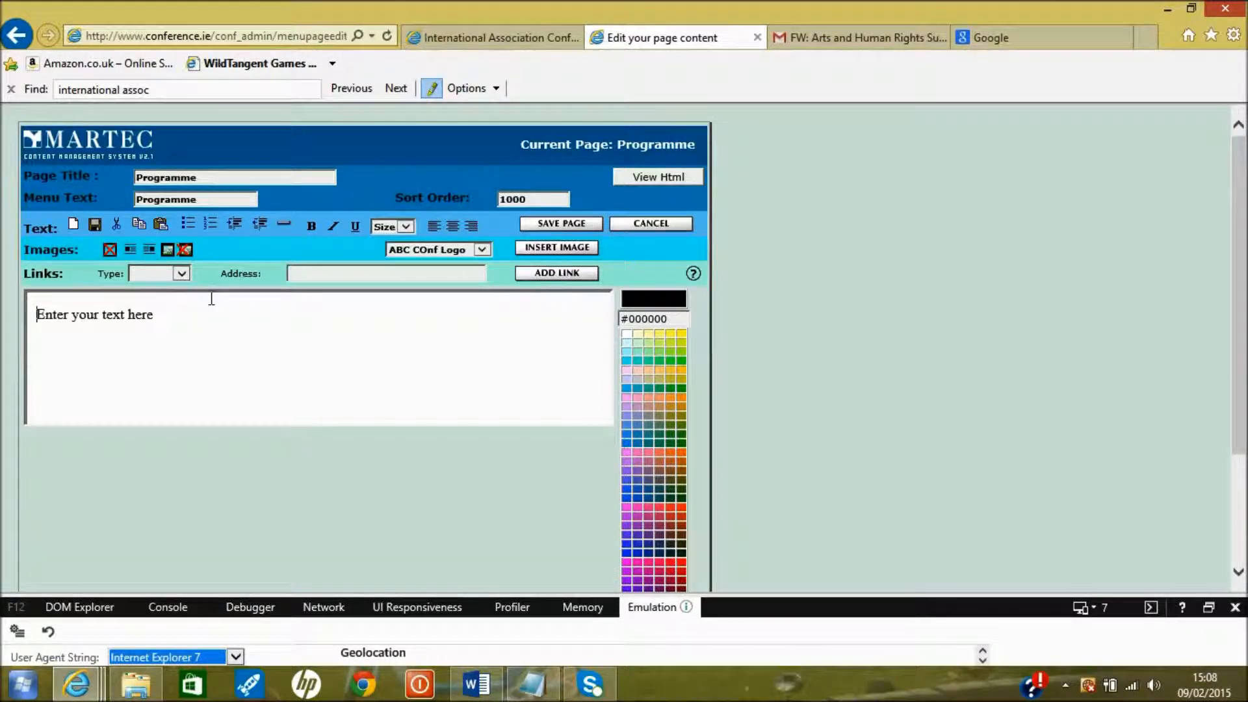
pyautogui.moveTo(162, 314); pyautogui.dragTo(110, 315)
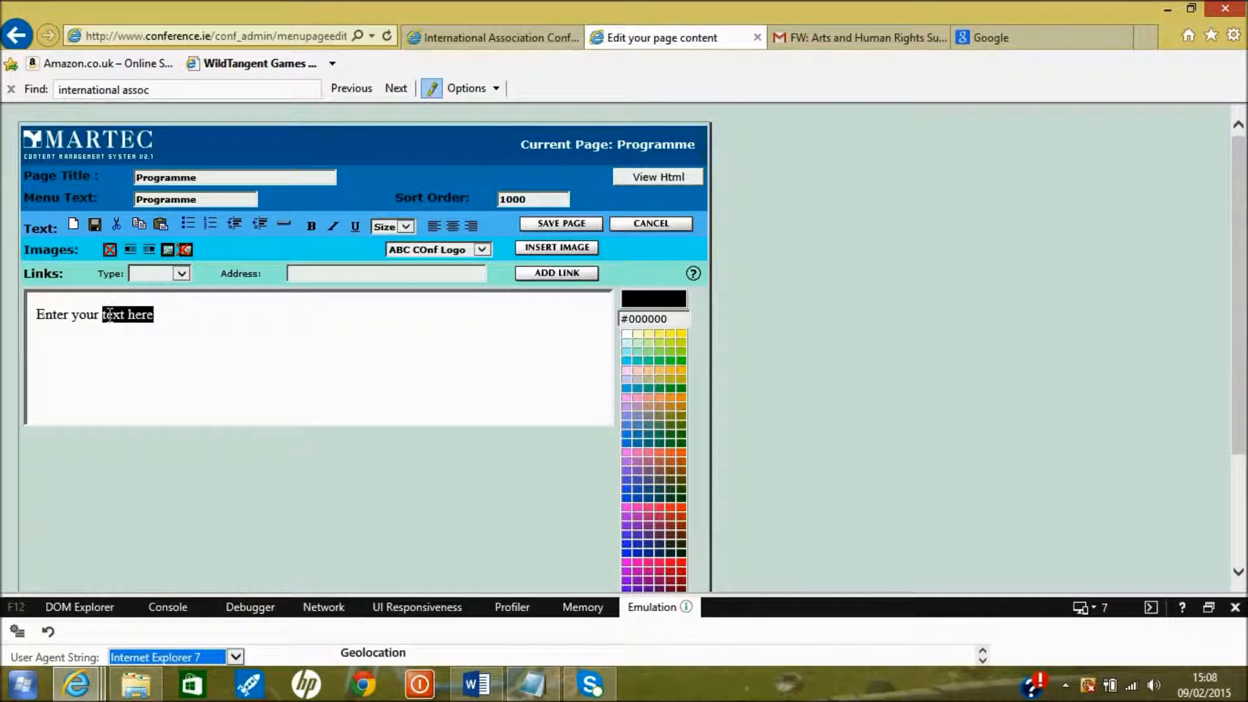
pyautogui.click(308, 271)
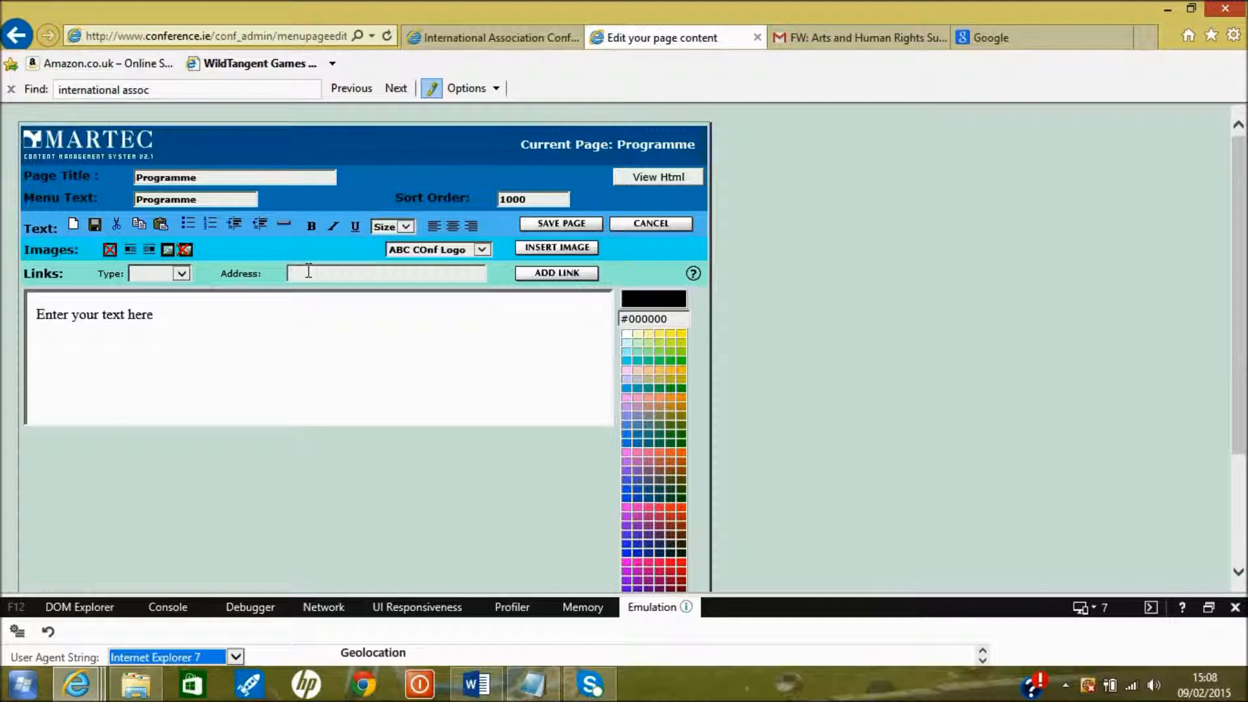
pyautogui.hotkey('ctrl', 'v')
pyautogui.moveTo(156, 317); pyautogui.dragTo(109, 319)
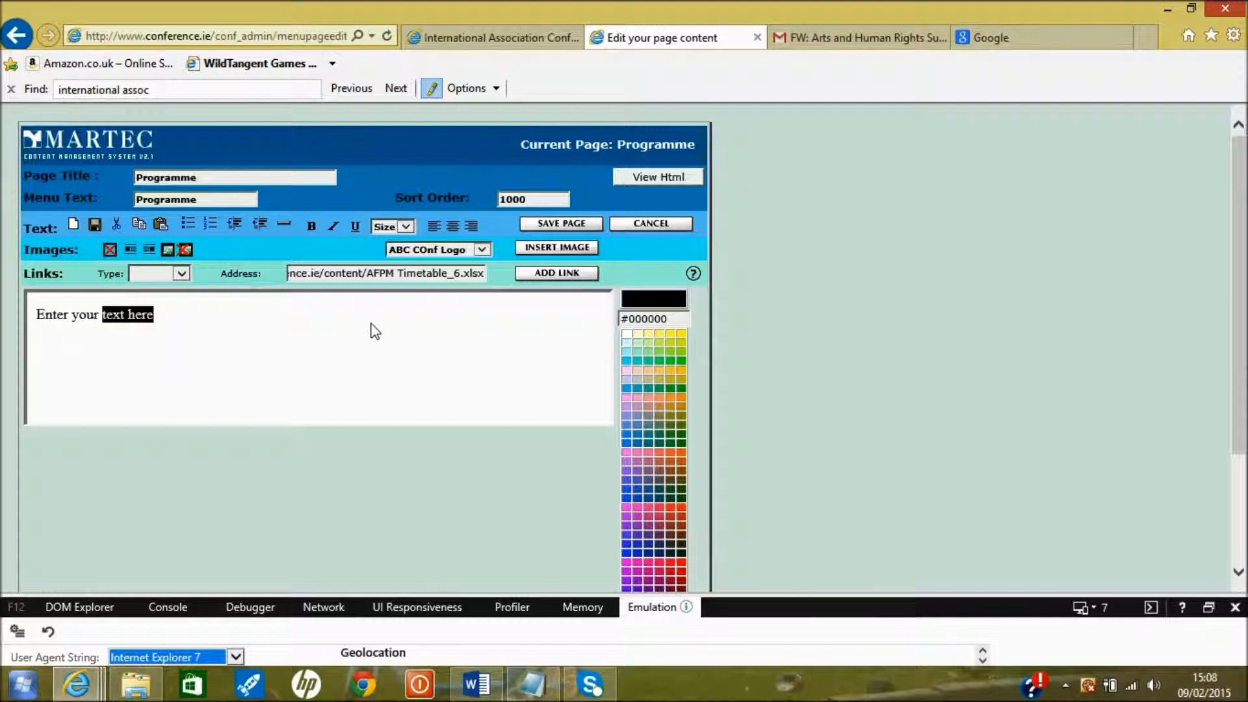
pyautogui.click(536, 274)
pyautogui.click(507, 305)
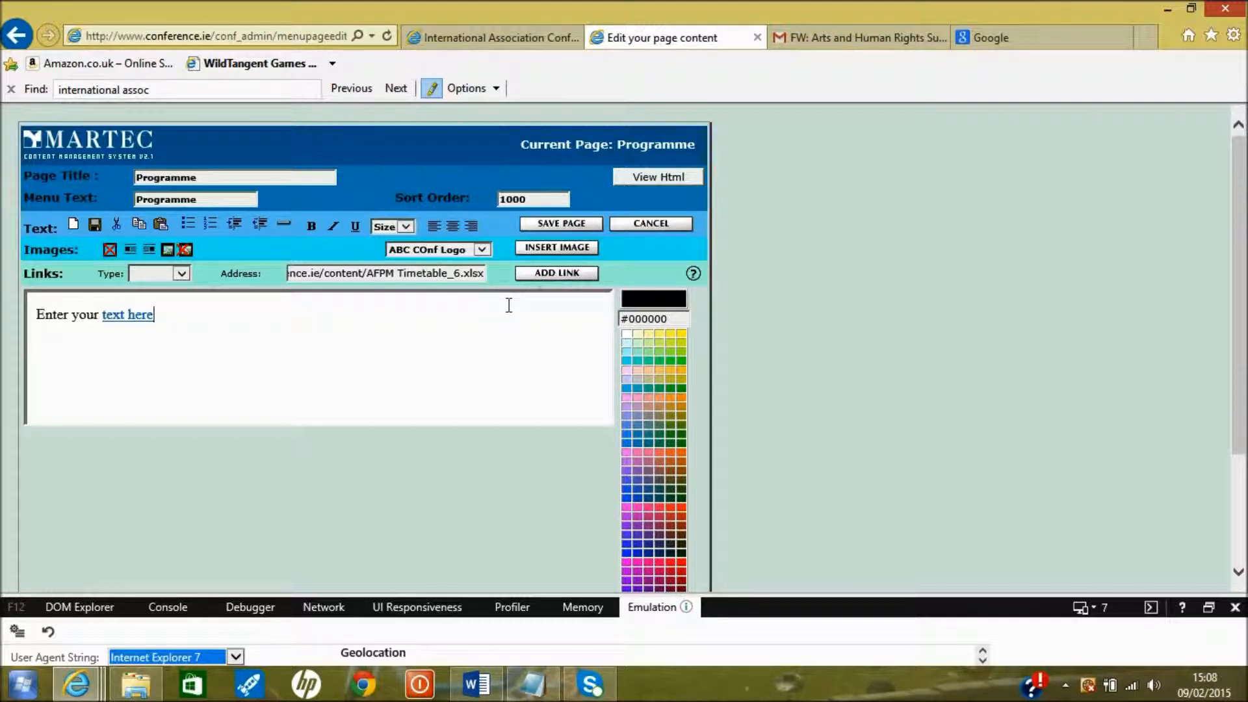
pyautogui.click(551, 224)
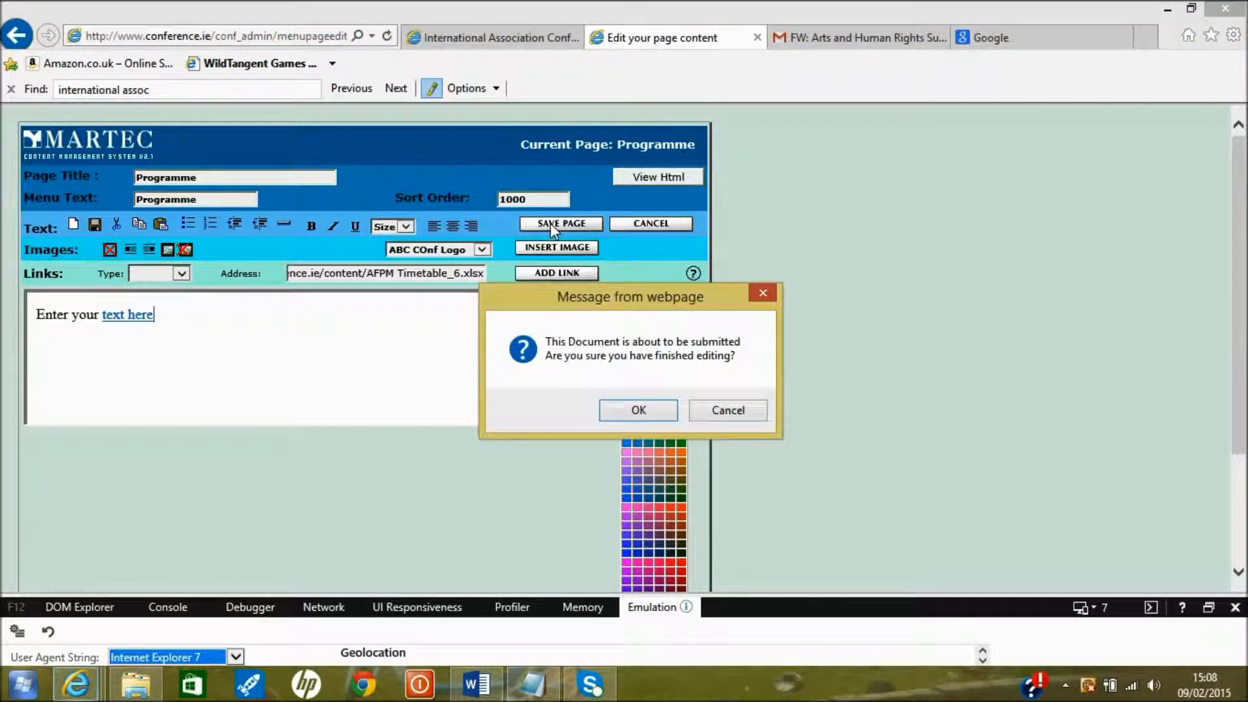
pyautogui.click(627, 410)
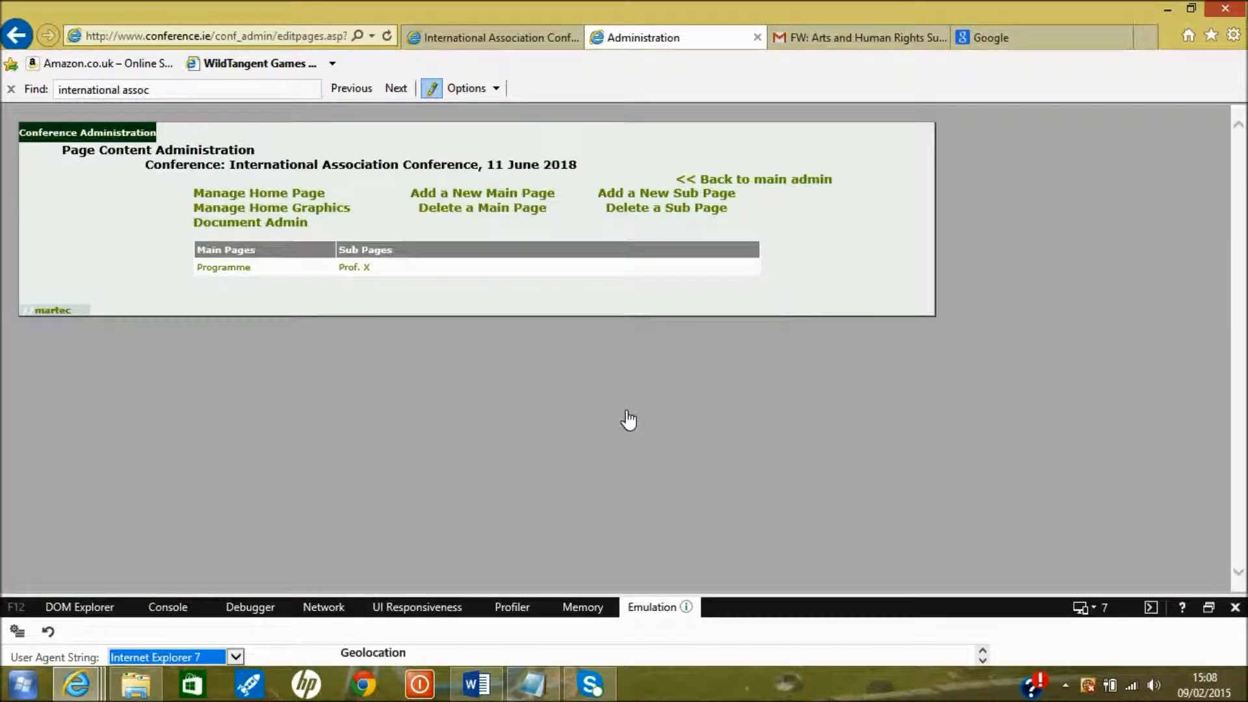
# On the public site's Programme page, follow the 'text here' link and open the timetable file
pyautogui.click(507, 39)
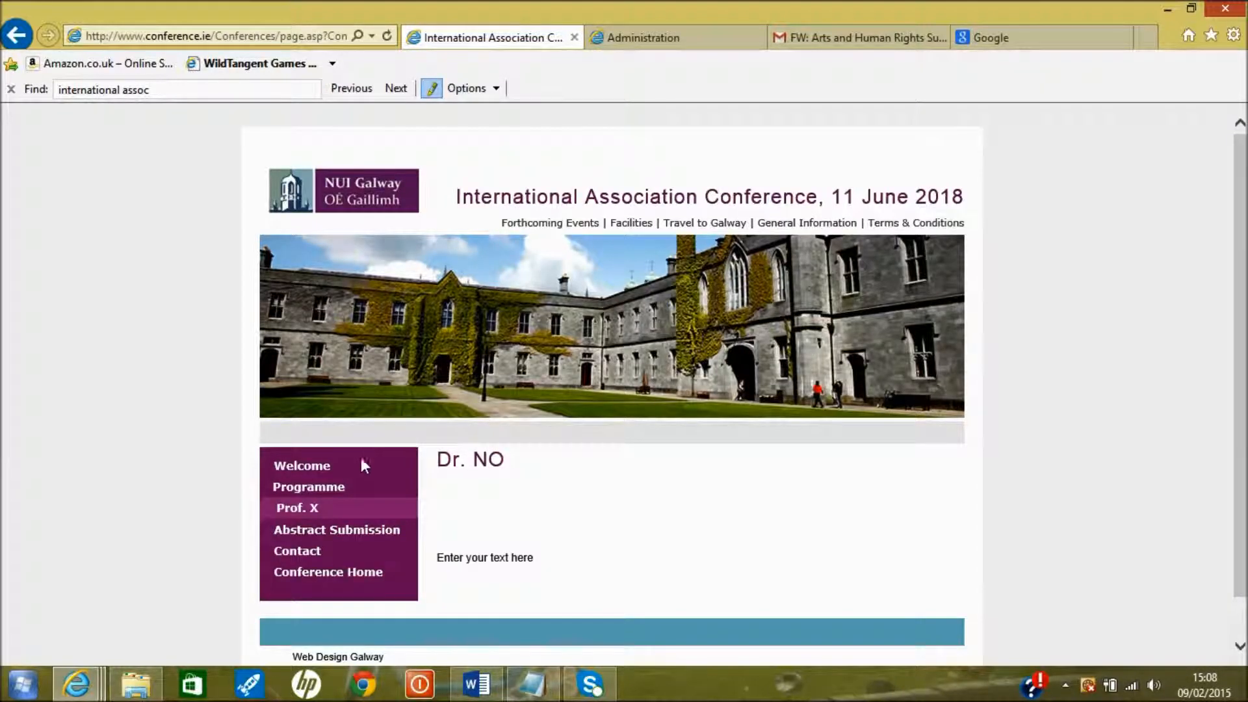
pyautogui.click(336, 492)
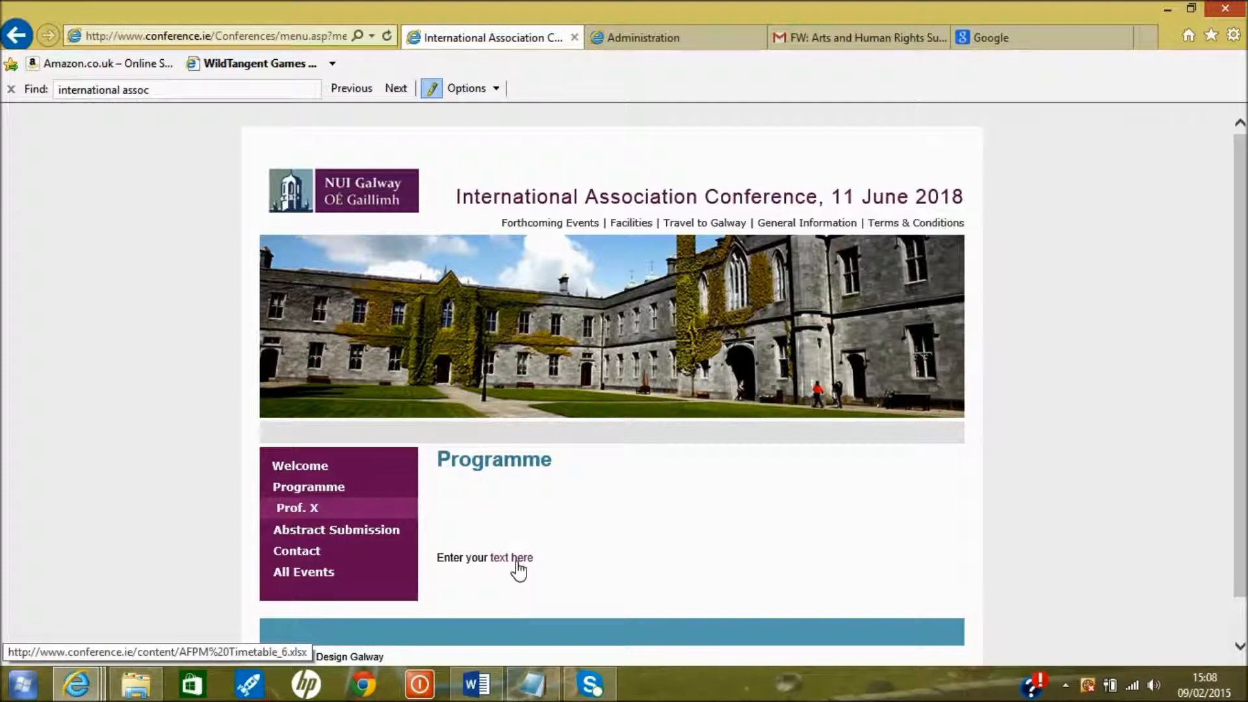
pyautogui.click(517, 562)
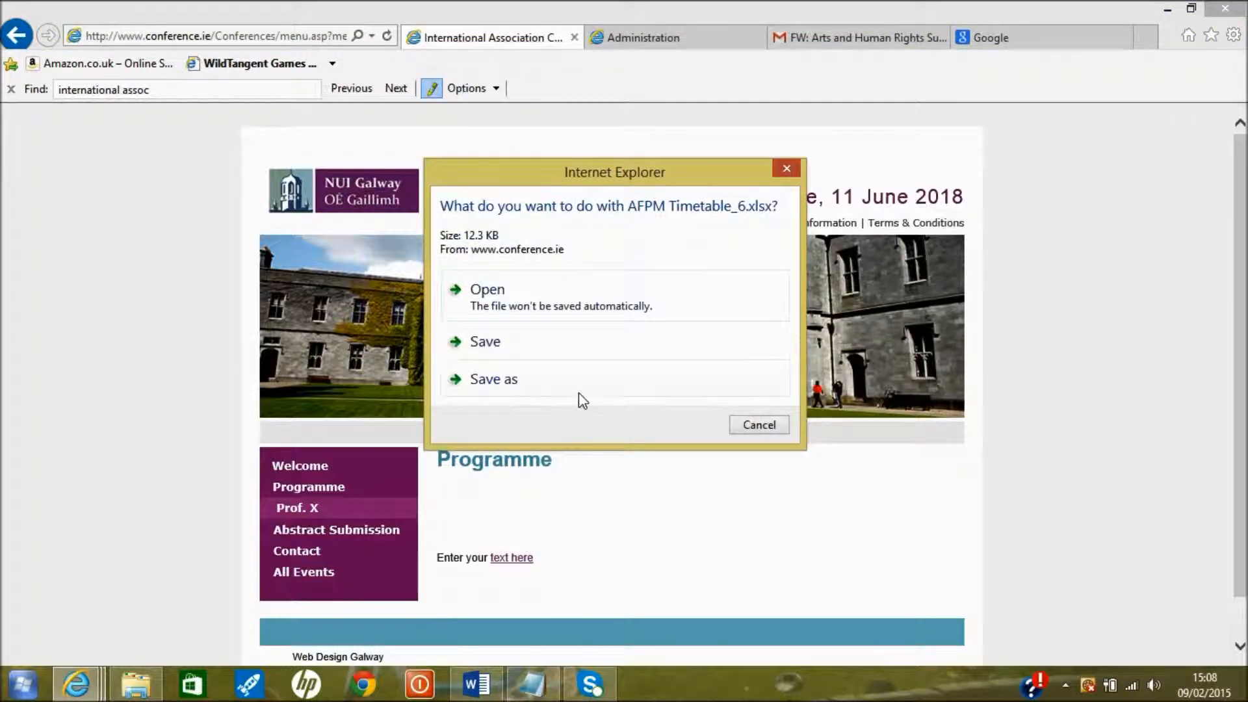
pyautogui.click(520, 297)
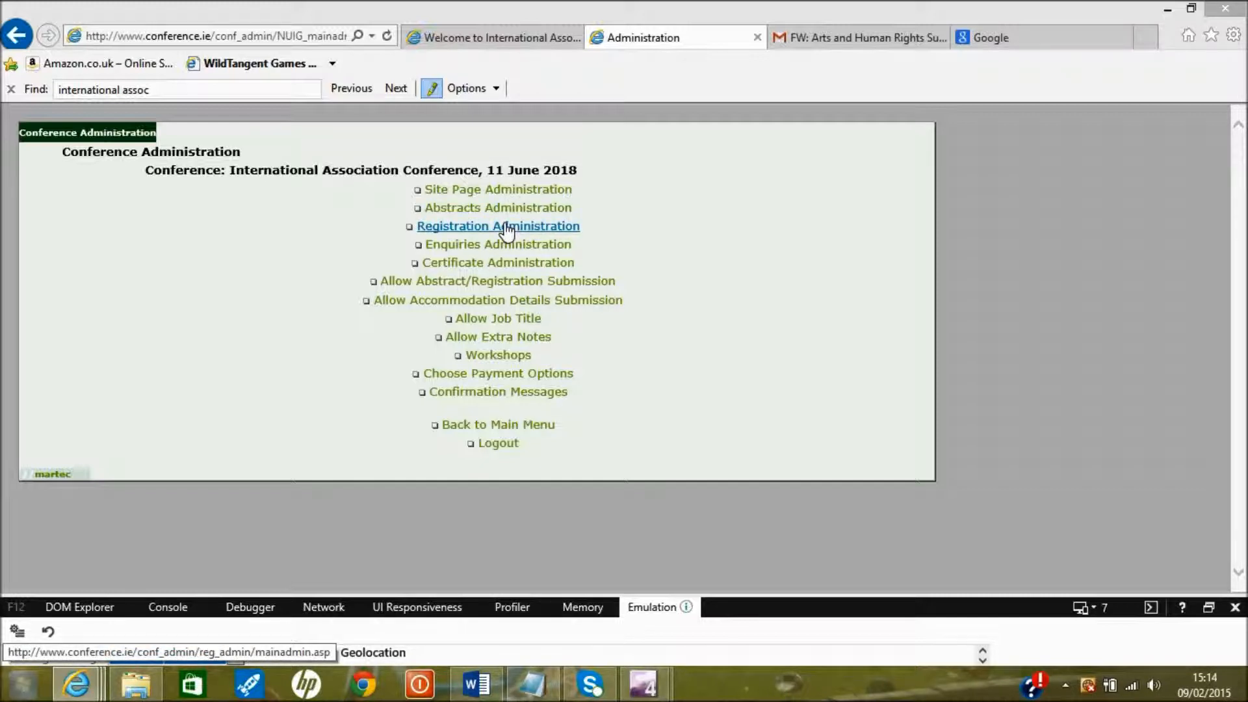
# Tick Registration in the Abstract/Registration Submission settings, update, then view the public Registration page
pyautogui.click(515, 282)
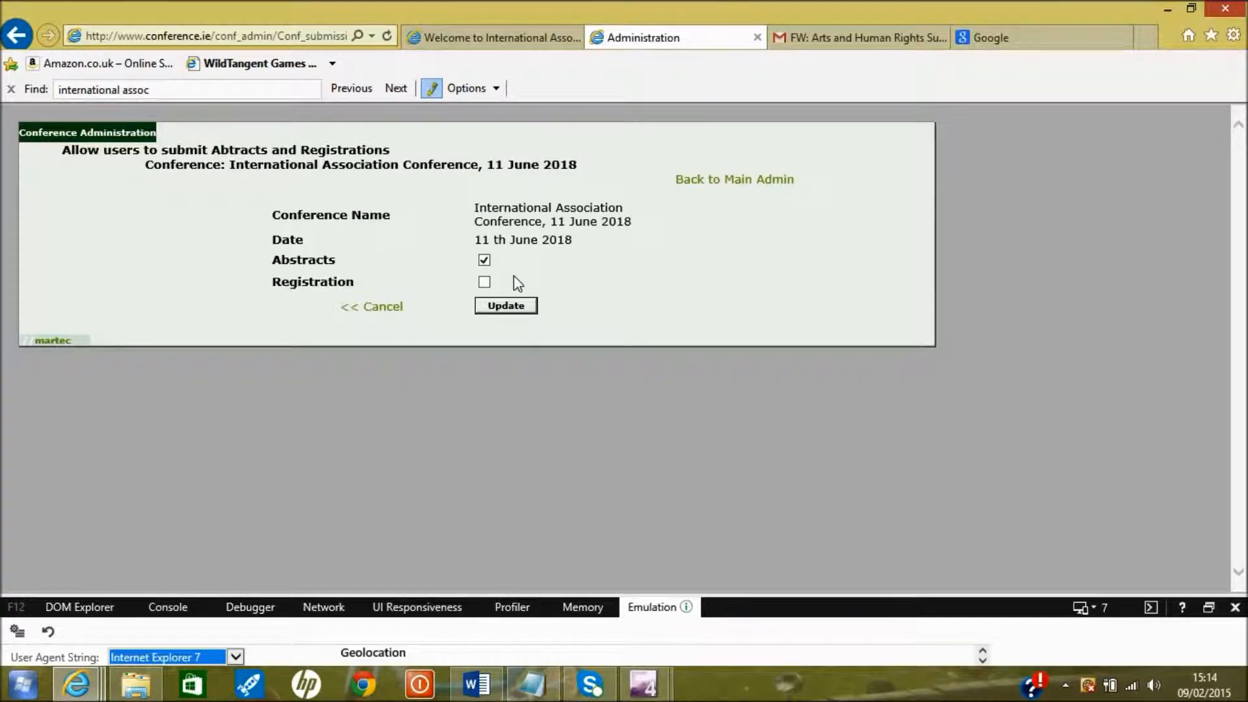
pyautogui.click(713, 180)
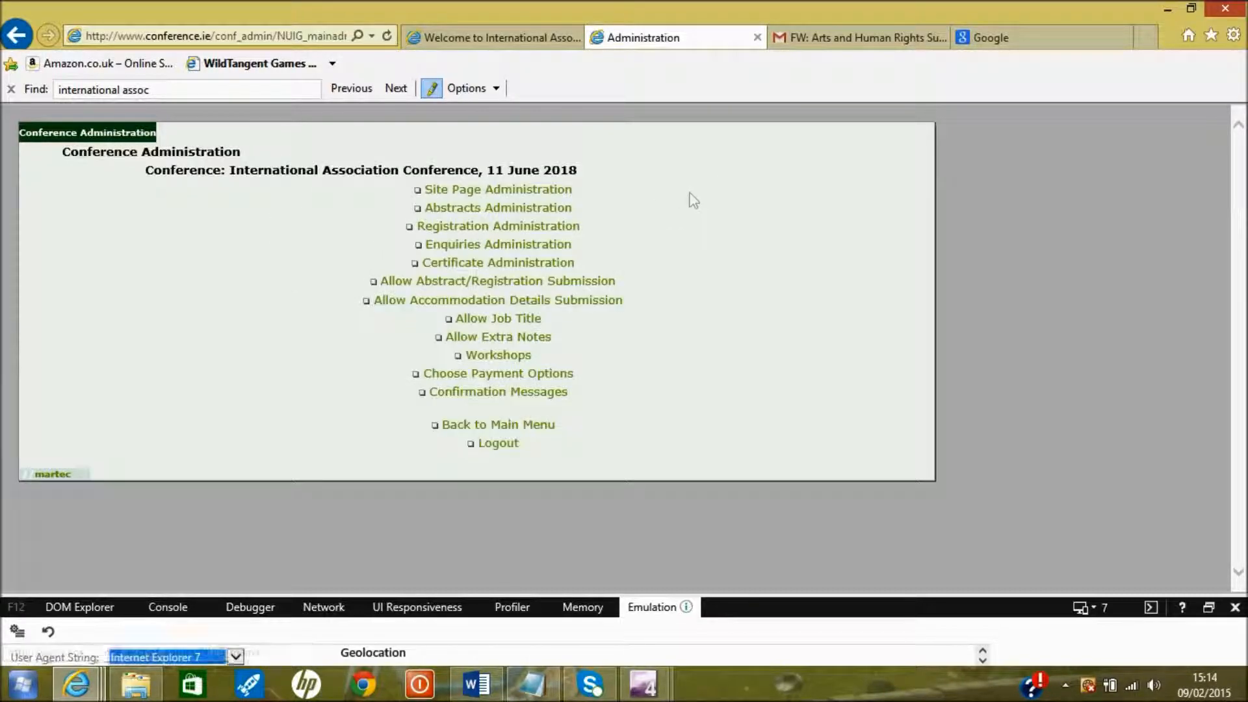
pyautogui.click(518, 284)
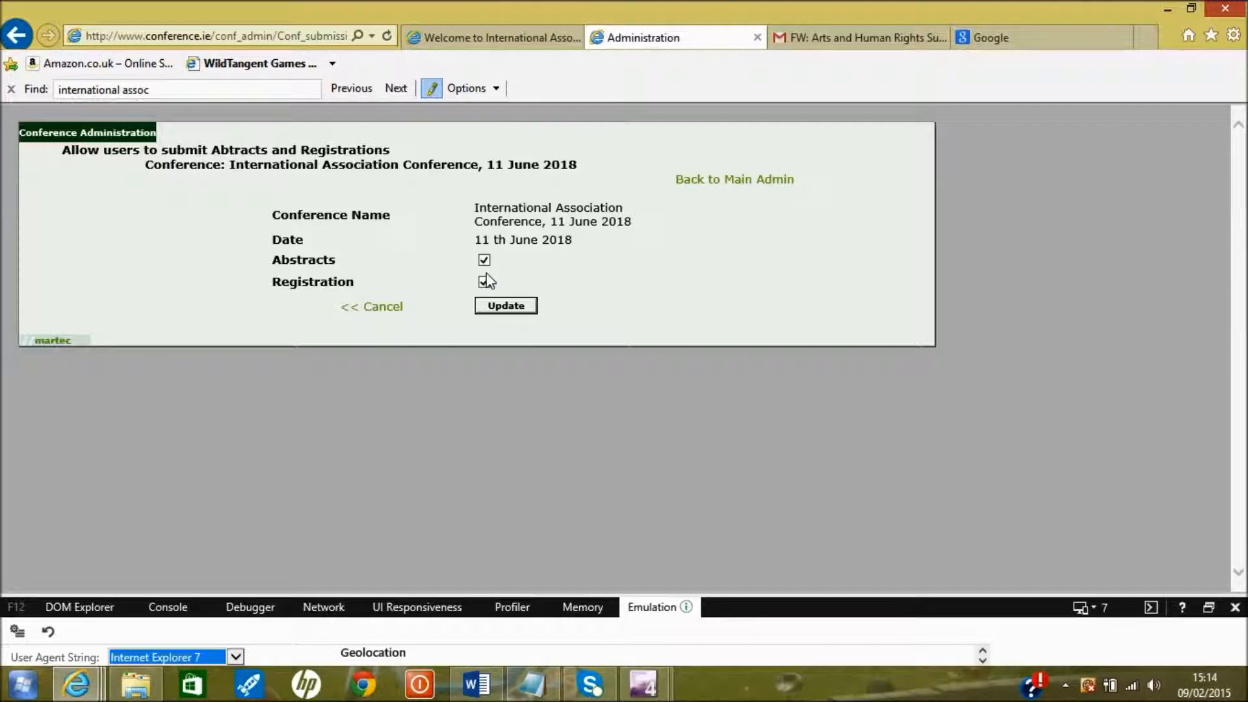
pyautogui.click(518, 313)
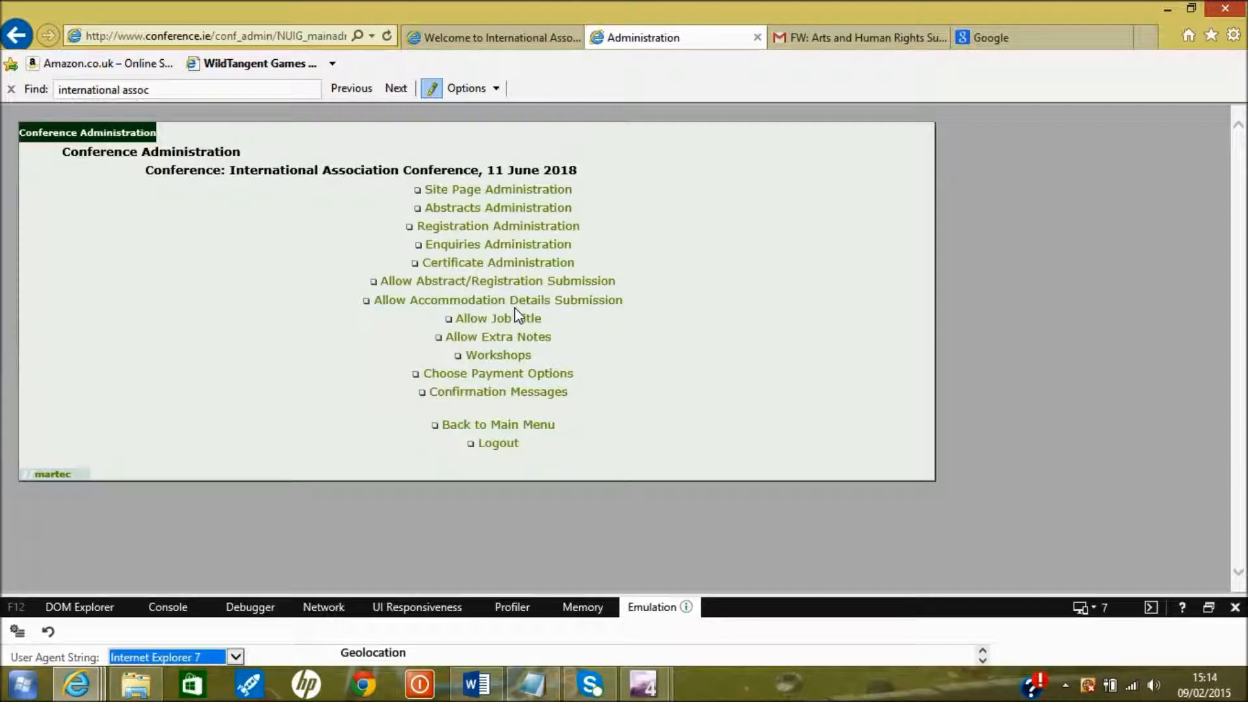
pyautogui.click(529, 41)
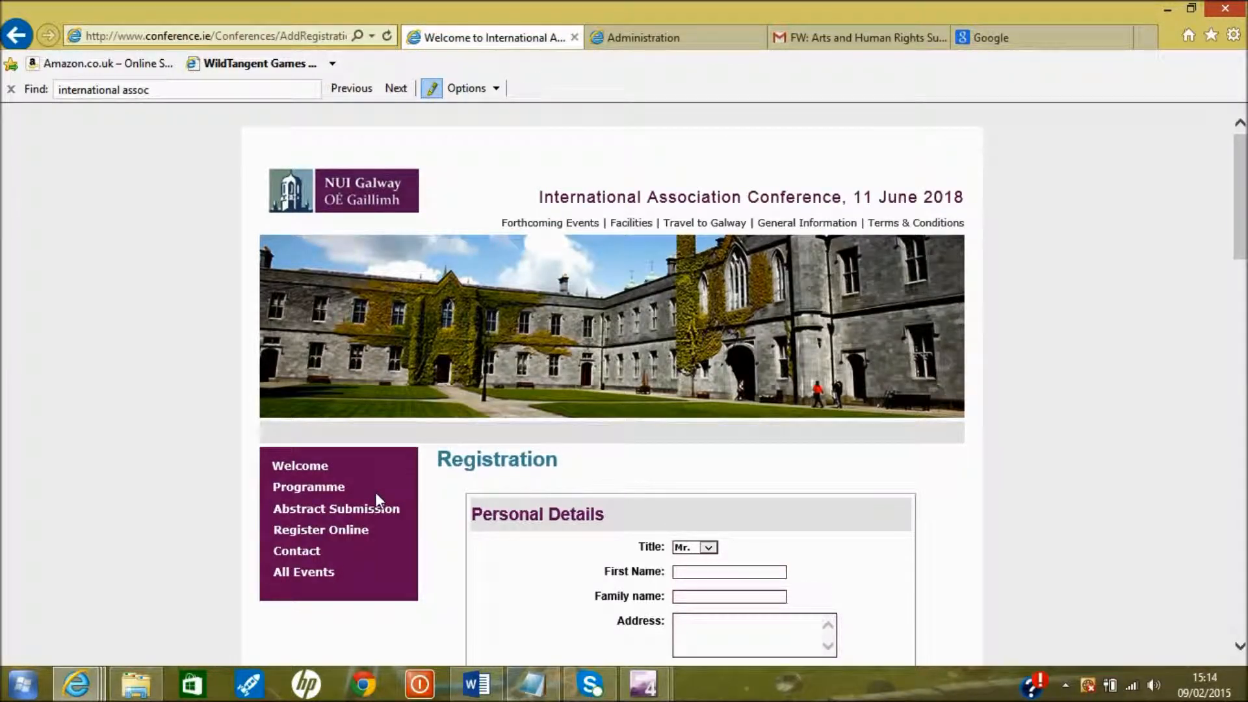
pyautogui.click(351, 516)
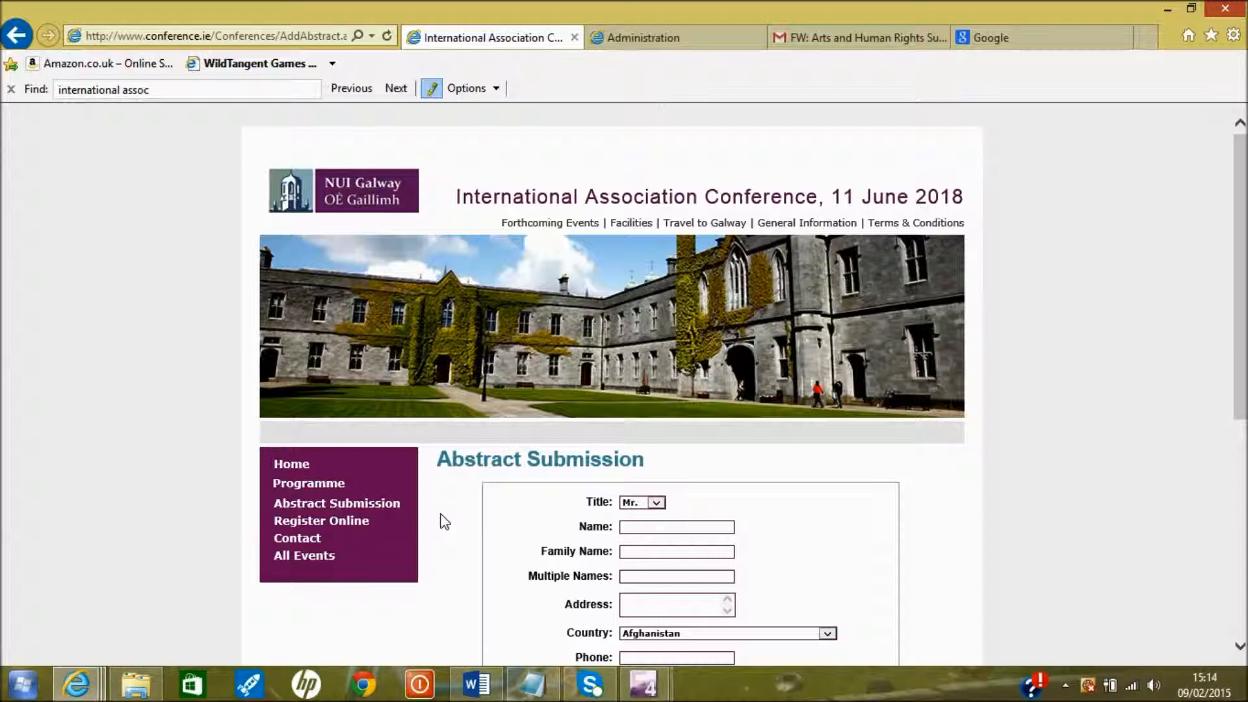
pyautogui.scroll(-5, 445, 522)
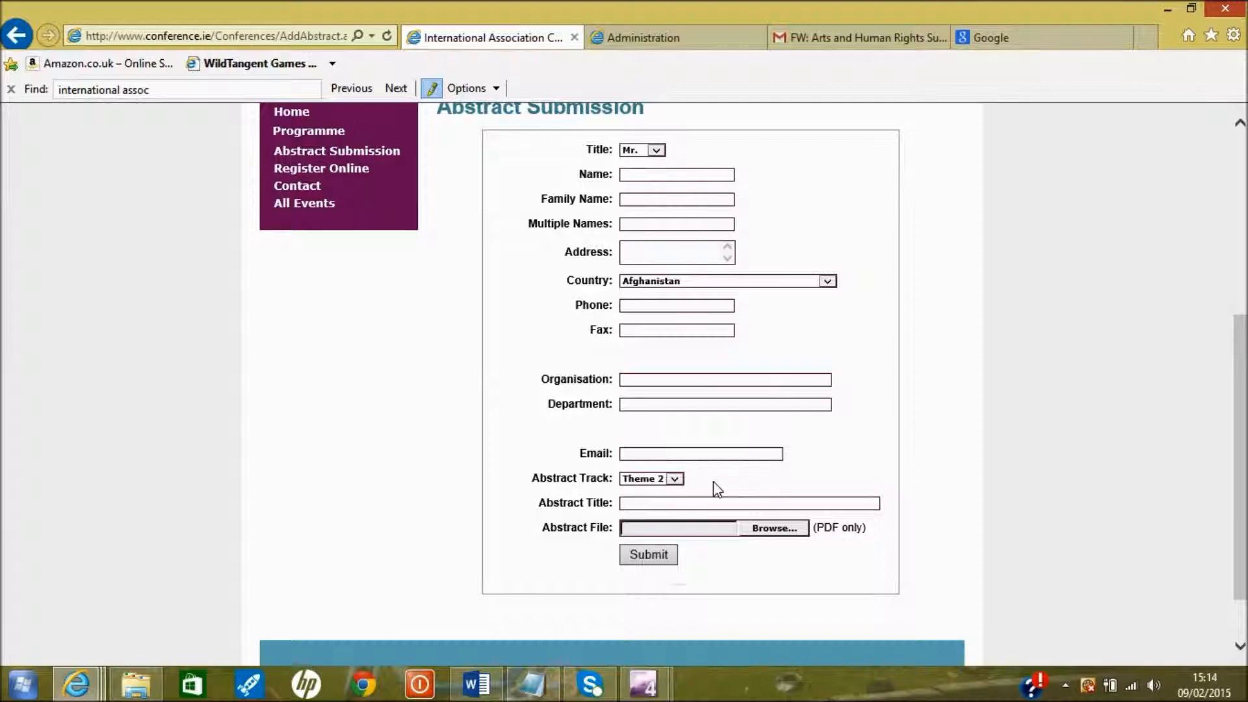
pyautogui.scroll(-2, 713, 482)
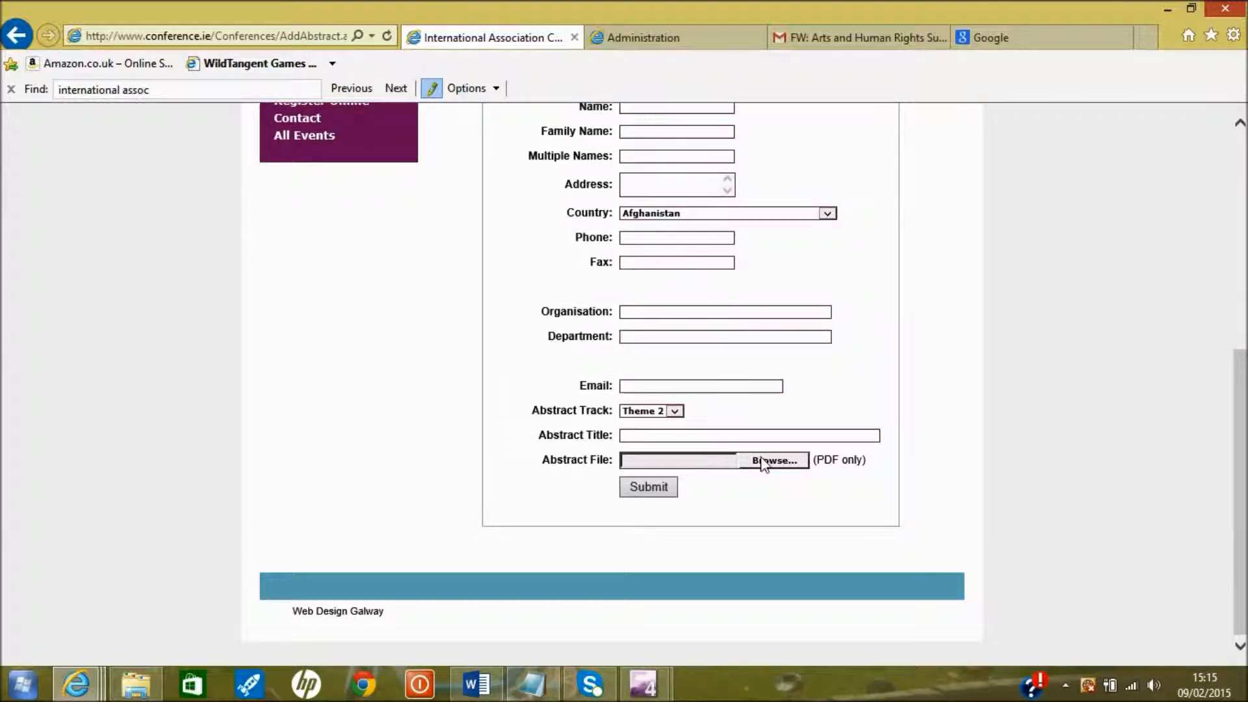
pyautogui.moveTo(868, 462); pyautogui.dragTo(816, 455)
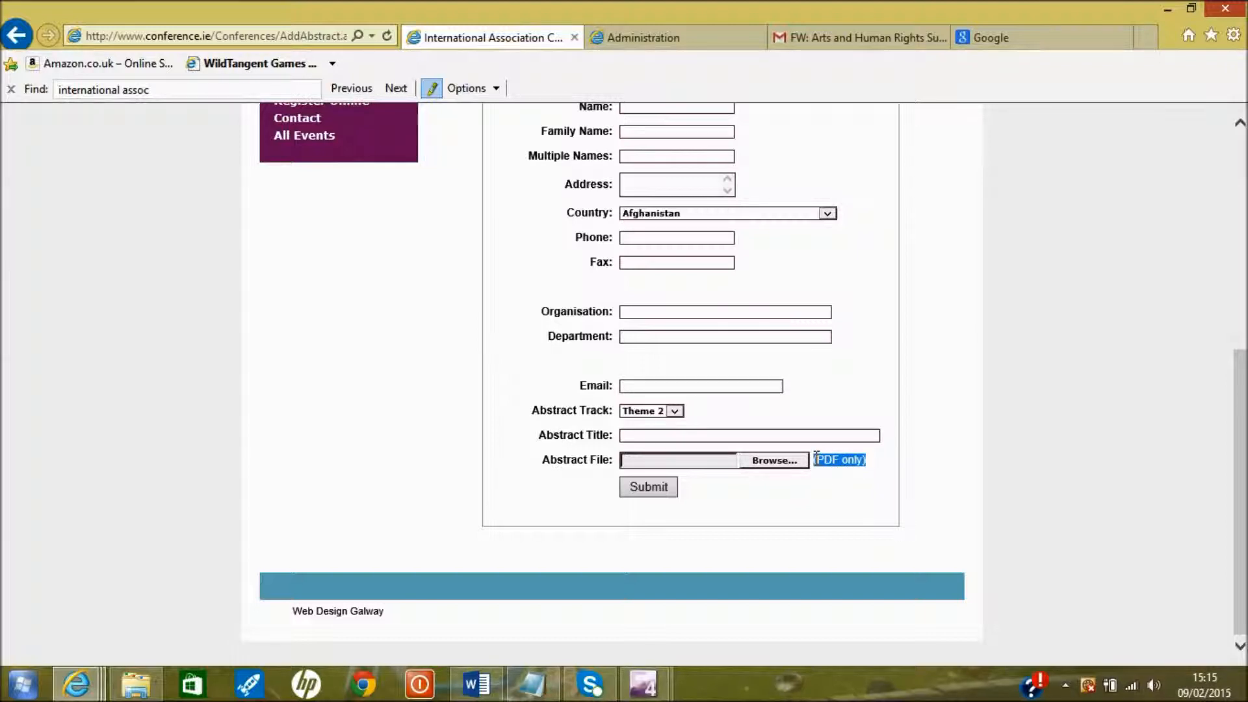
pyautogui.click(411, 416)
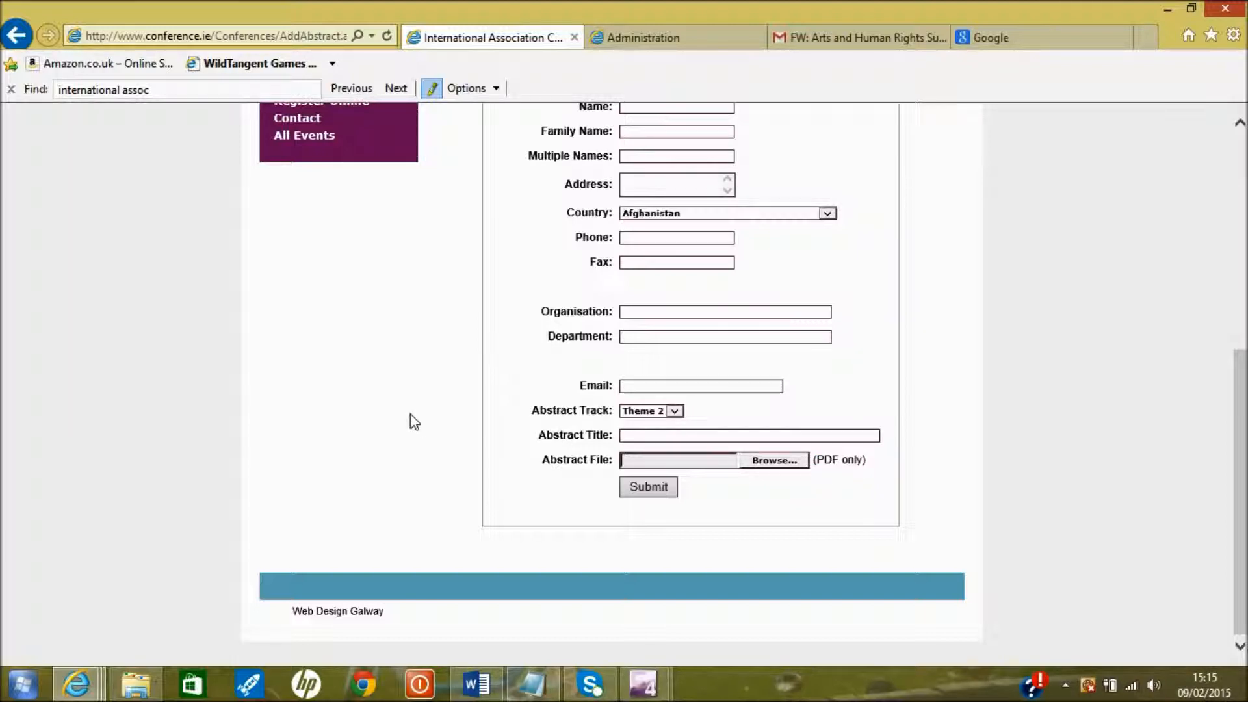
pyautogui.scroll(3, 411, 423)
# Open Register Online and scroll through its Registration Fee, Accommodation, Social Events, Workshops and Total sections
pyautogui.click(341, 317)
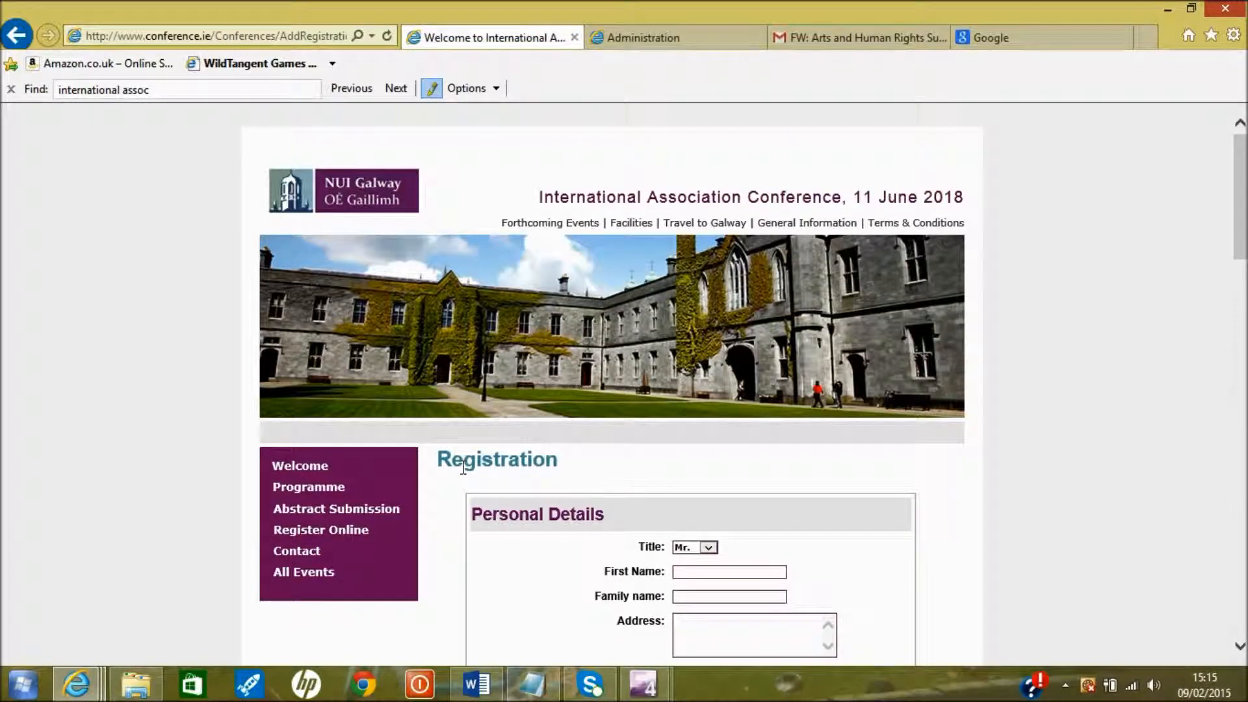
pyautogui.scroll(-4, 462, 467)
pyautogui.scroll(-1, 463, 466)
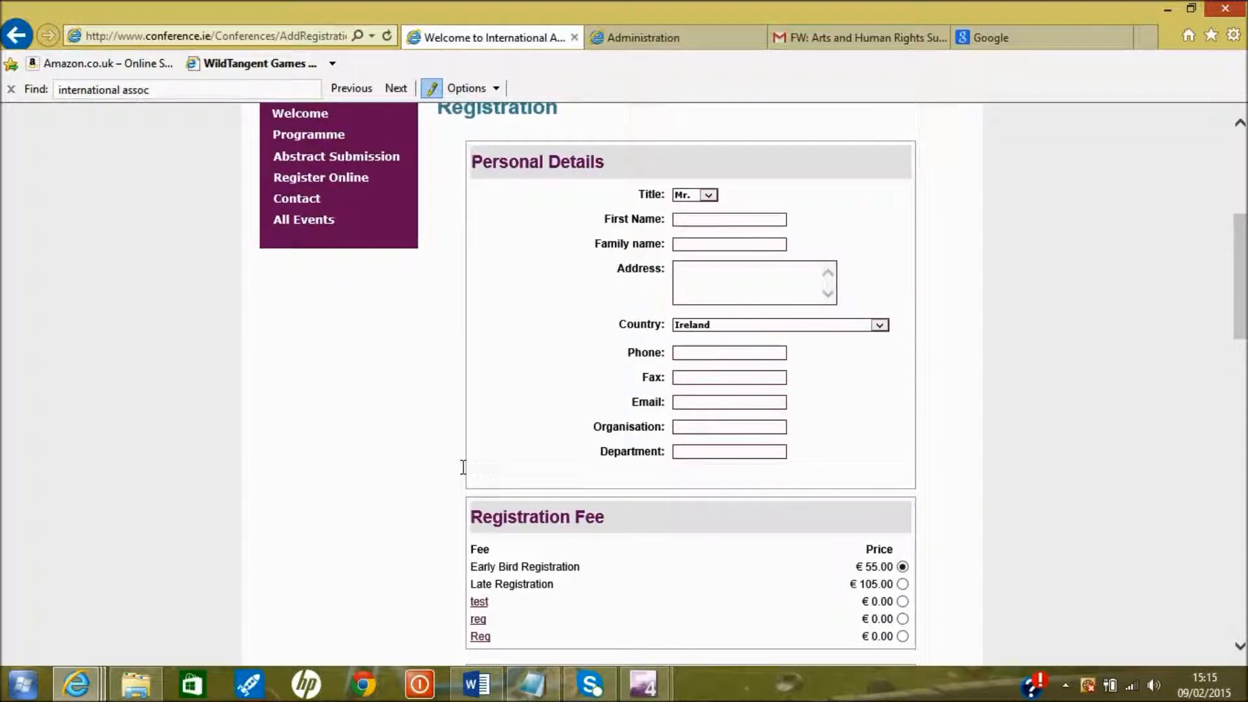
pyautogui.scroll(-3, 463, 467)
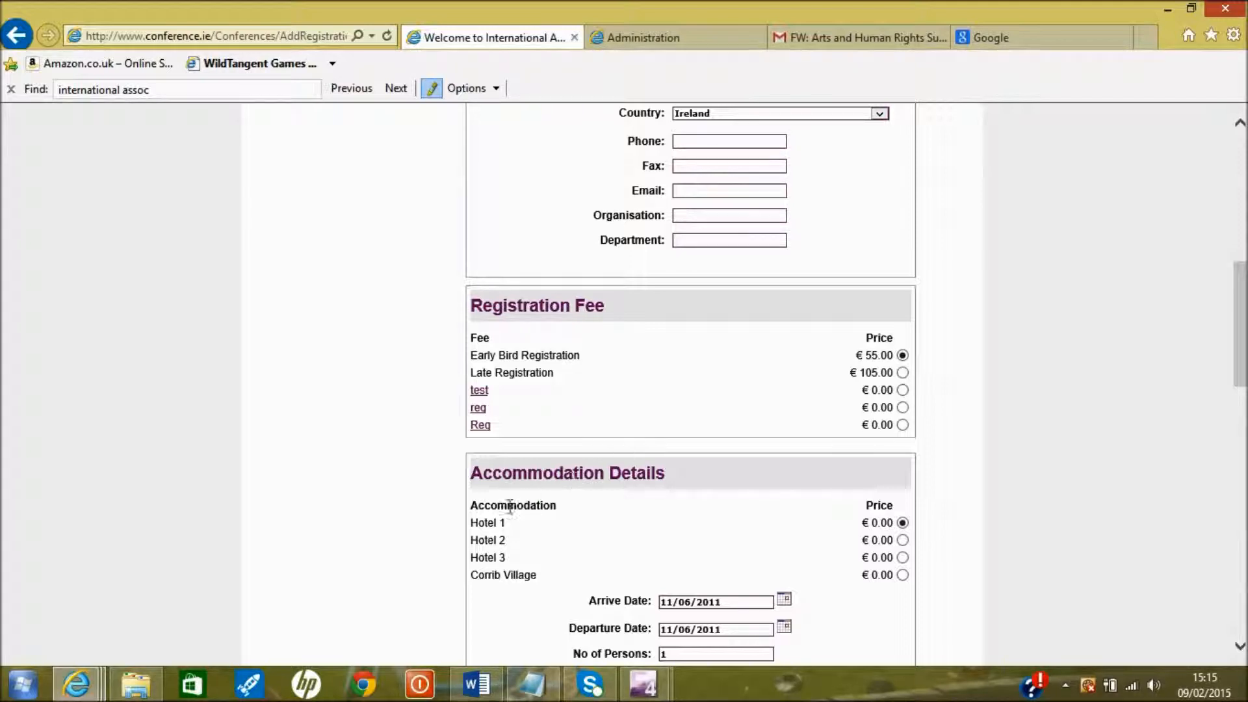
pyautogui.scroll(-2, 421, 518)
pyautogui.scroll(-3, 424, 519)
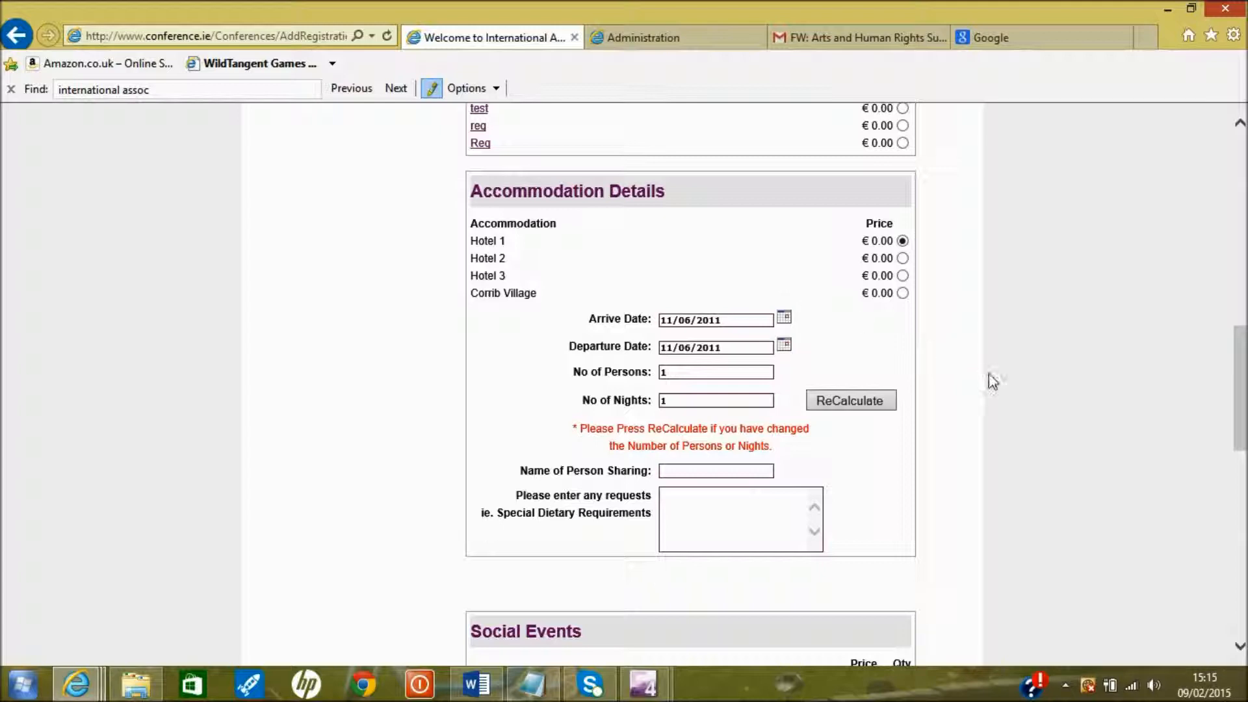
pyautogui.scroll(-5, 988, 374)
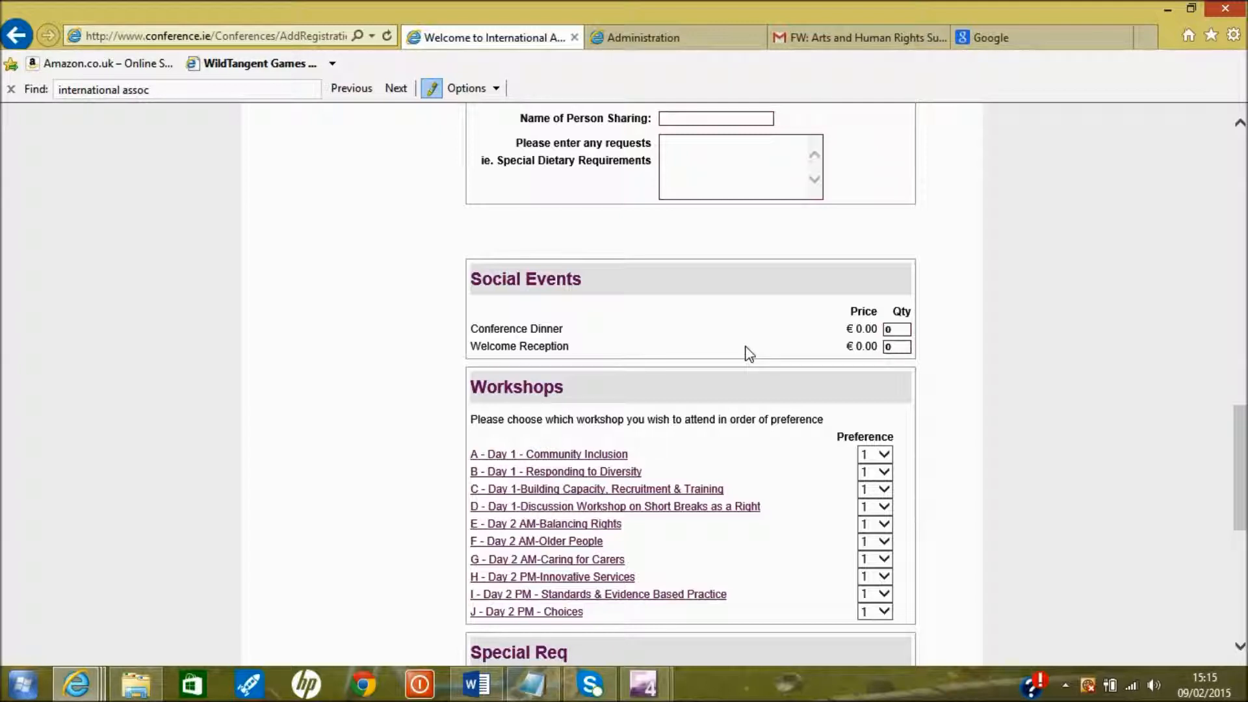
pyautogui.scroll(-3, 749, 353)
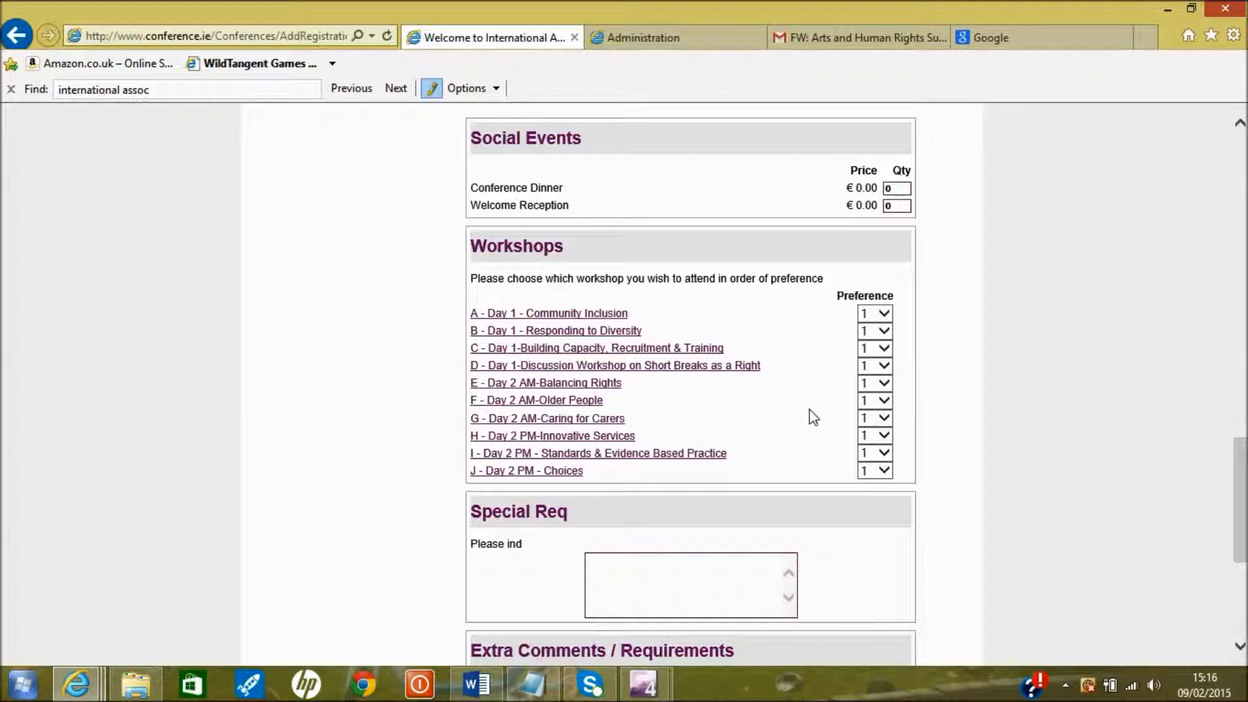
pyautogui.scroll(-1, 809, 410)
pyautogui.scroll(-2, 810, 411)
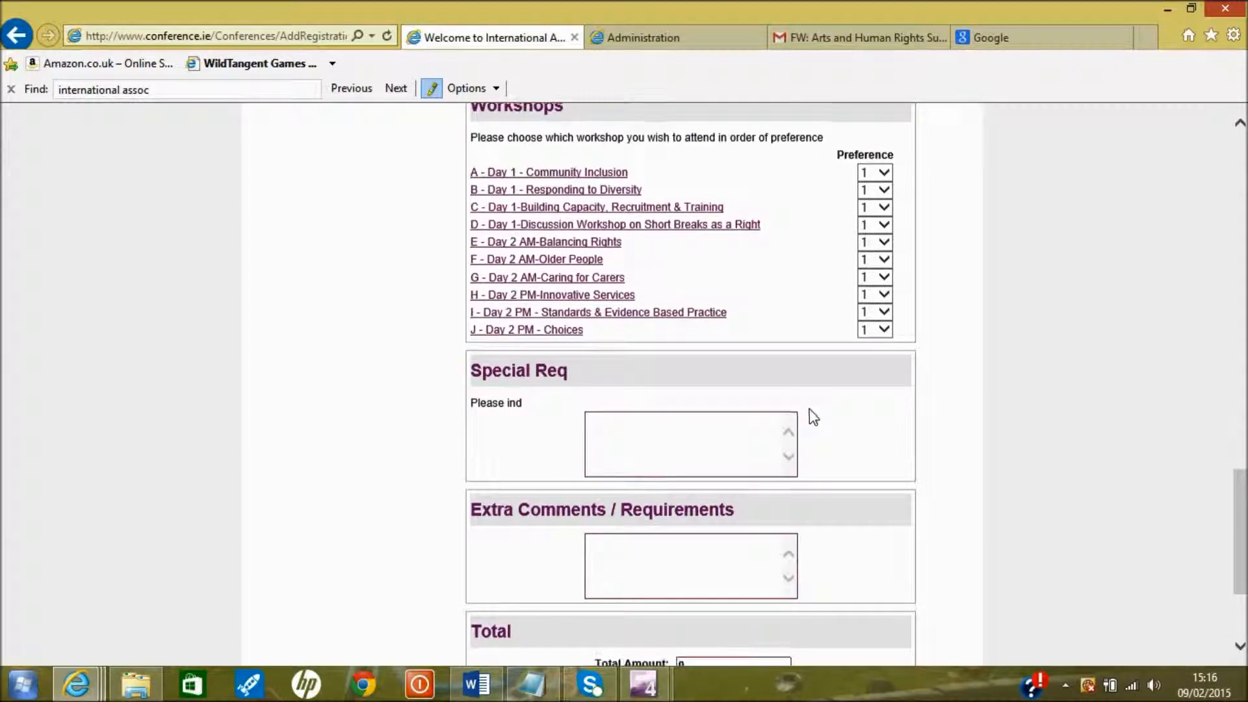
pyautogui.scroll(-1, 809, 408)
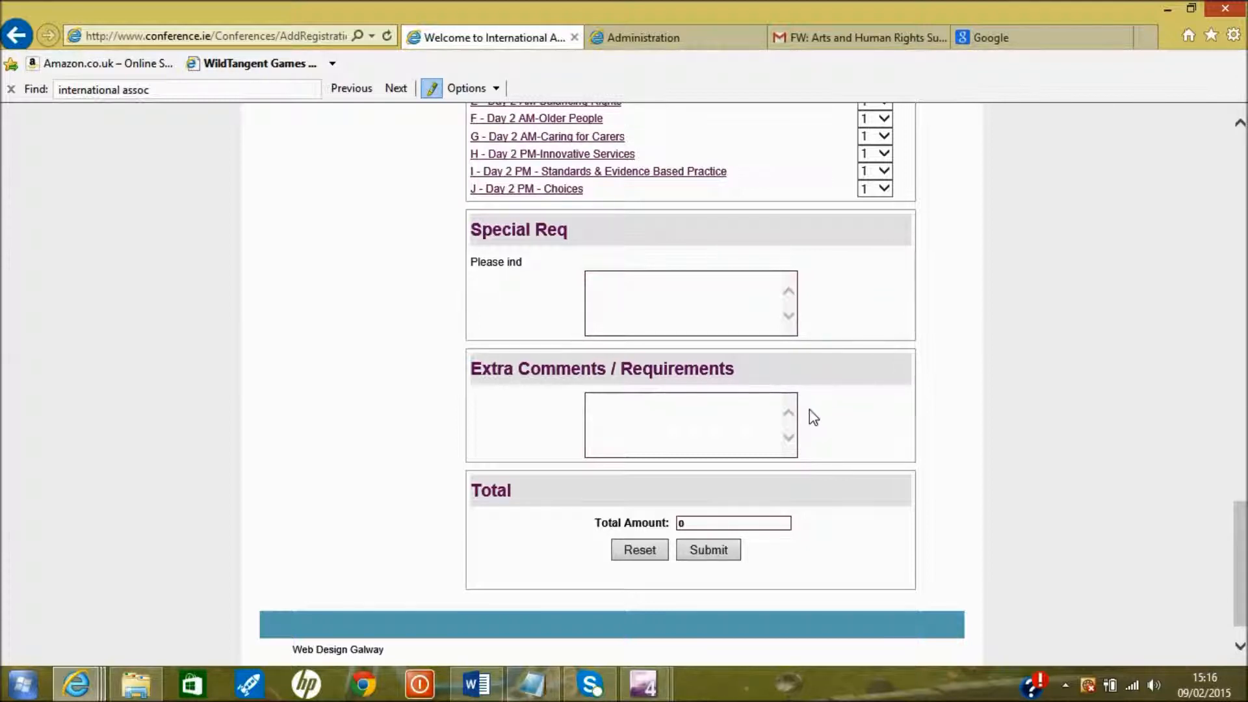
pyautogui.scroll(-1, 812, 416)
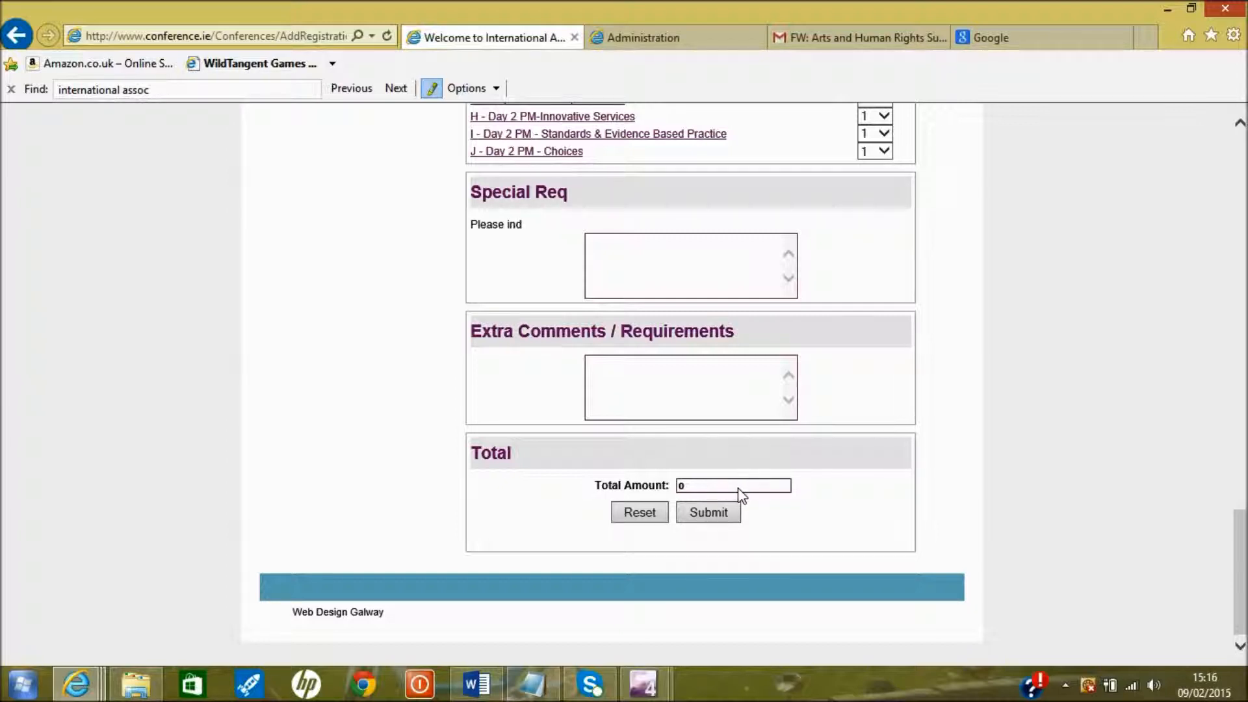
pyautogui.moveTo(1237, 572); pyautogui.dragTo(1241, 206)
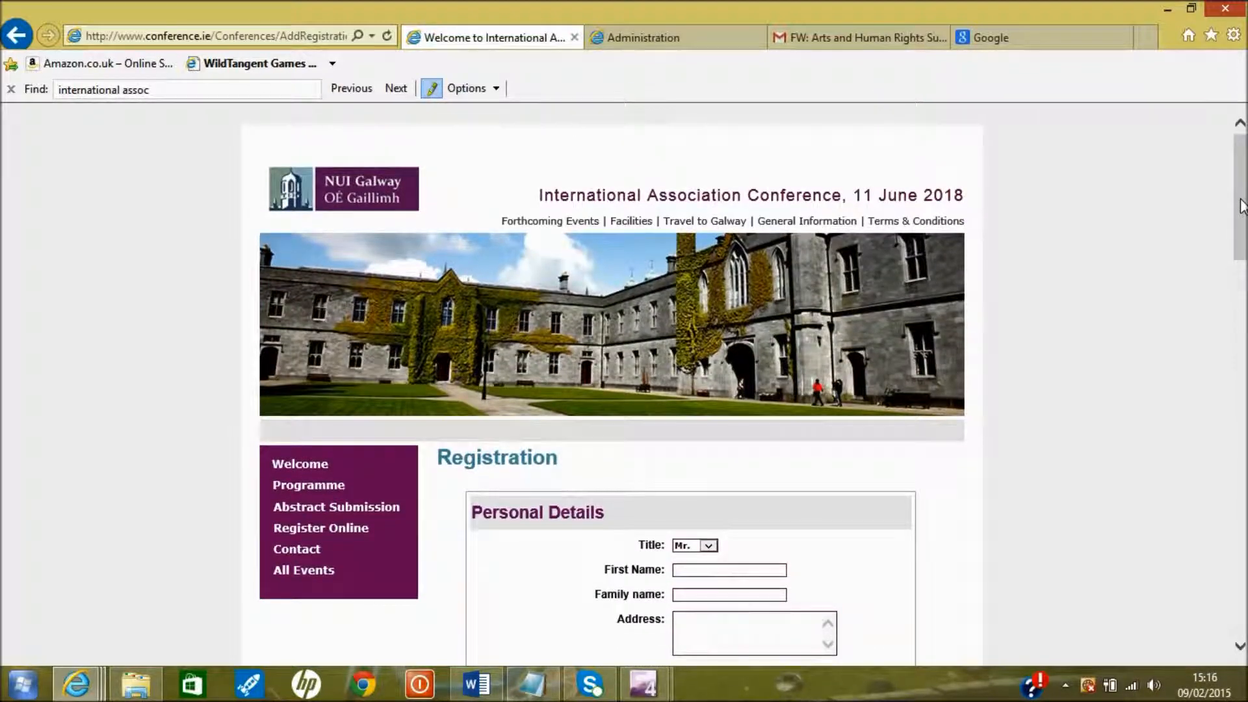
# From the Administration tab, open Abstracts Administration's View Abstracts Database listing seven abstracts
pyautogui.click(657, 39)
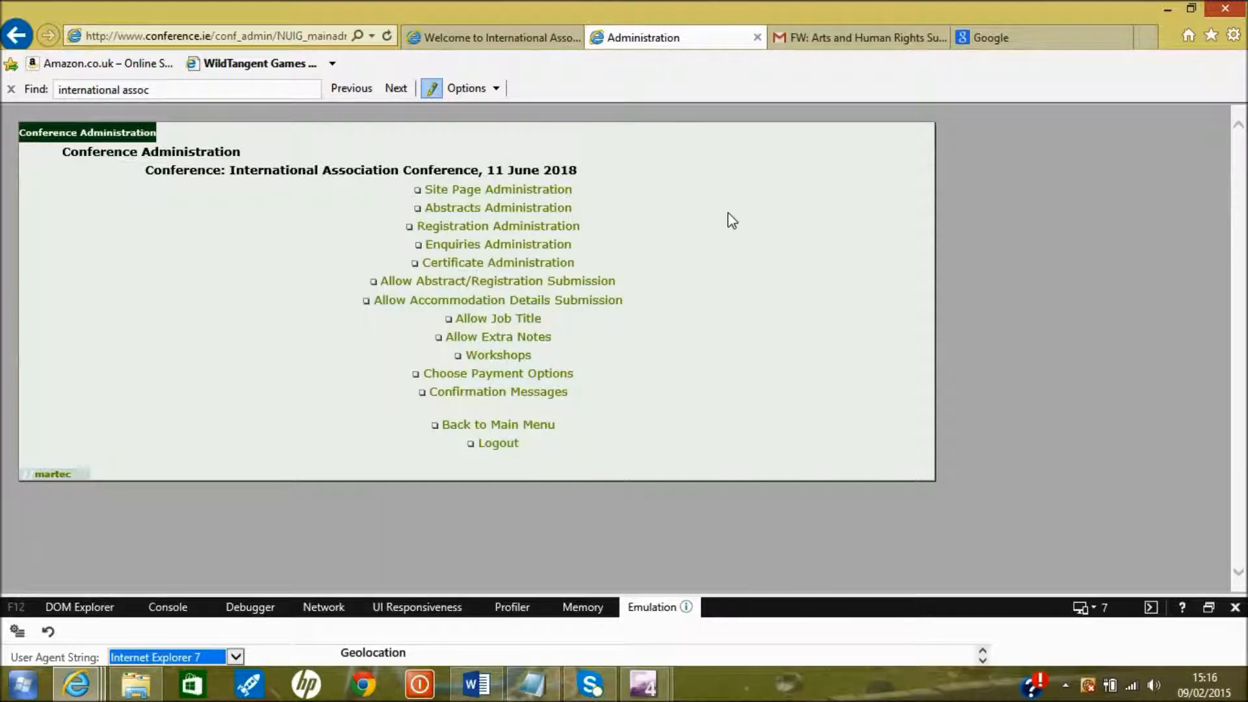
pyautogui.click(550, 212)
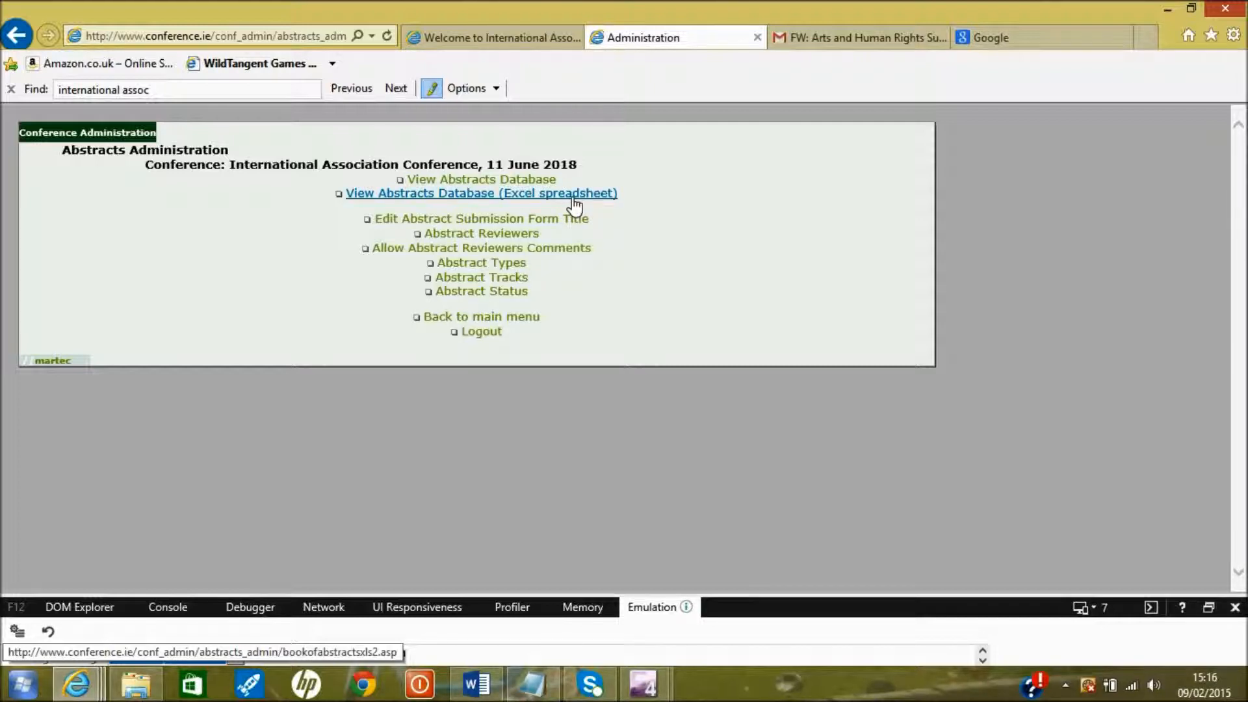
pyautogui.click(524, 185)
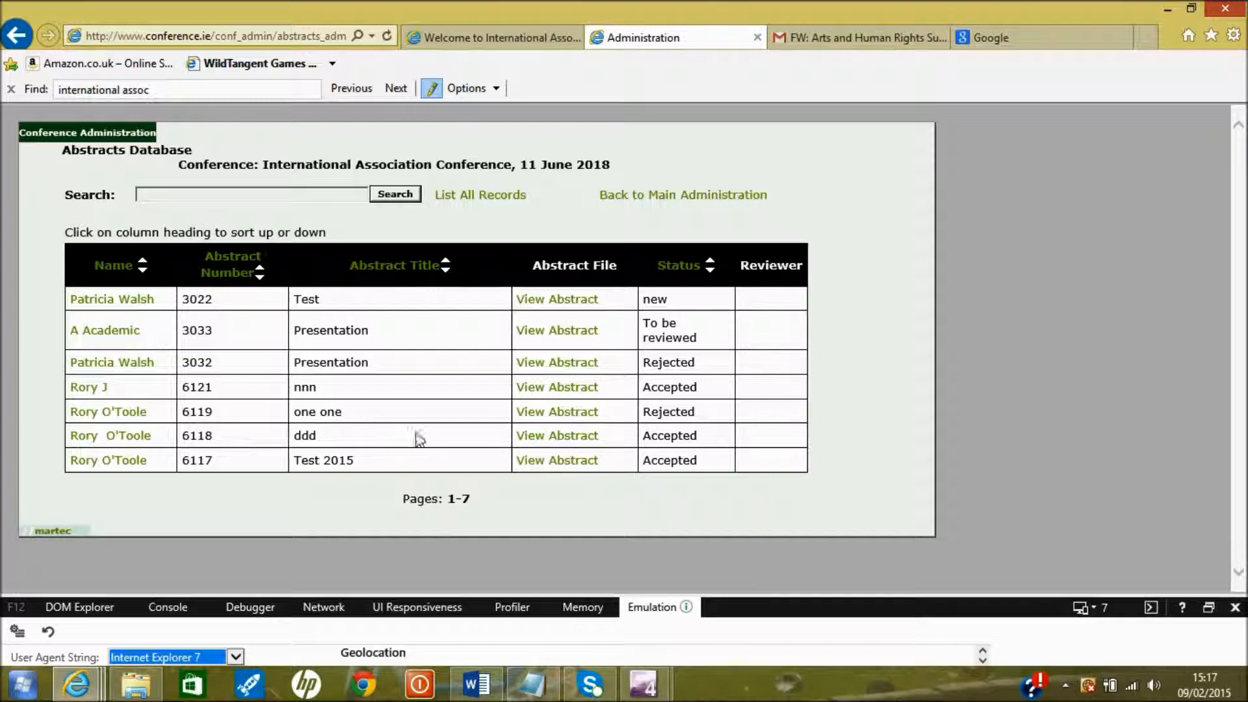
# Open and view the PDF submitted with abstract 6118
pyautogui.click(556, 436)
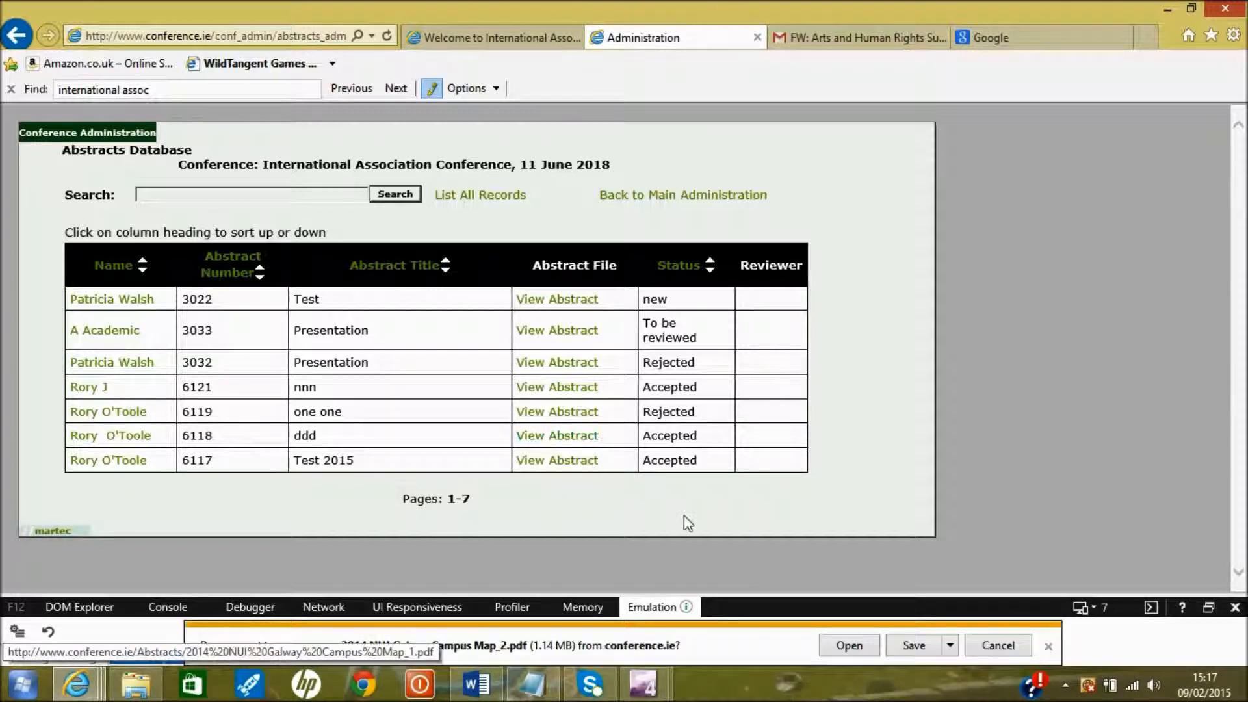
pyautogui.click(859, 647)
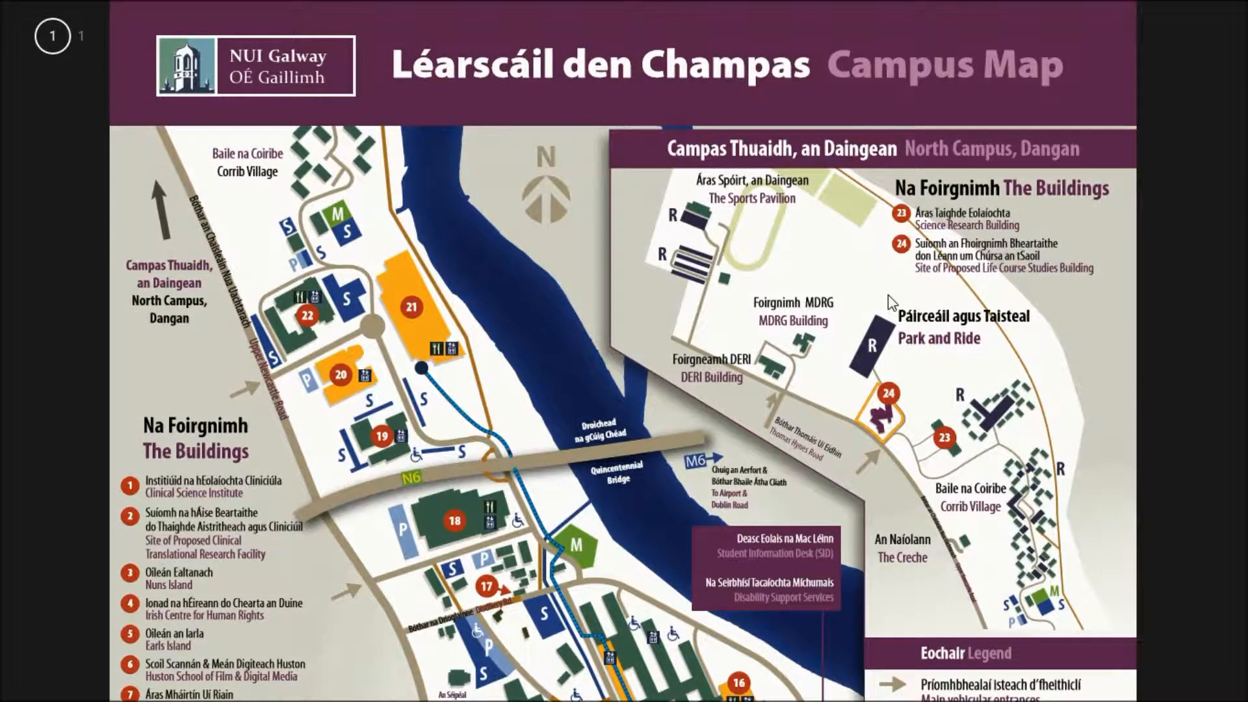
pyautogui.scroll(-1, 888, 294)
pyautogui.scroll(1, 889, 295)
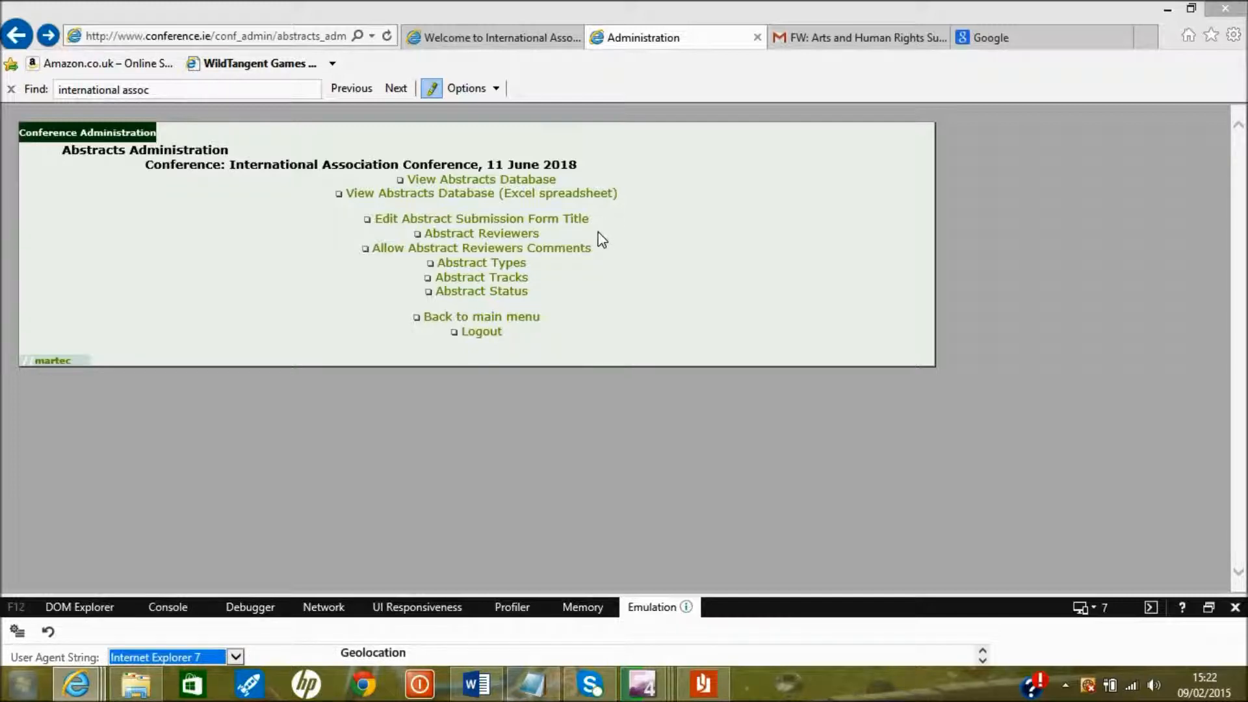
# Create the abstract types Oral and Poster in the Abstract Types list
pyautogui.click(517, 269)
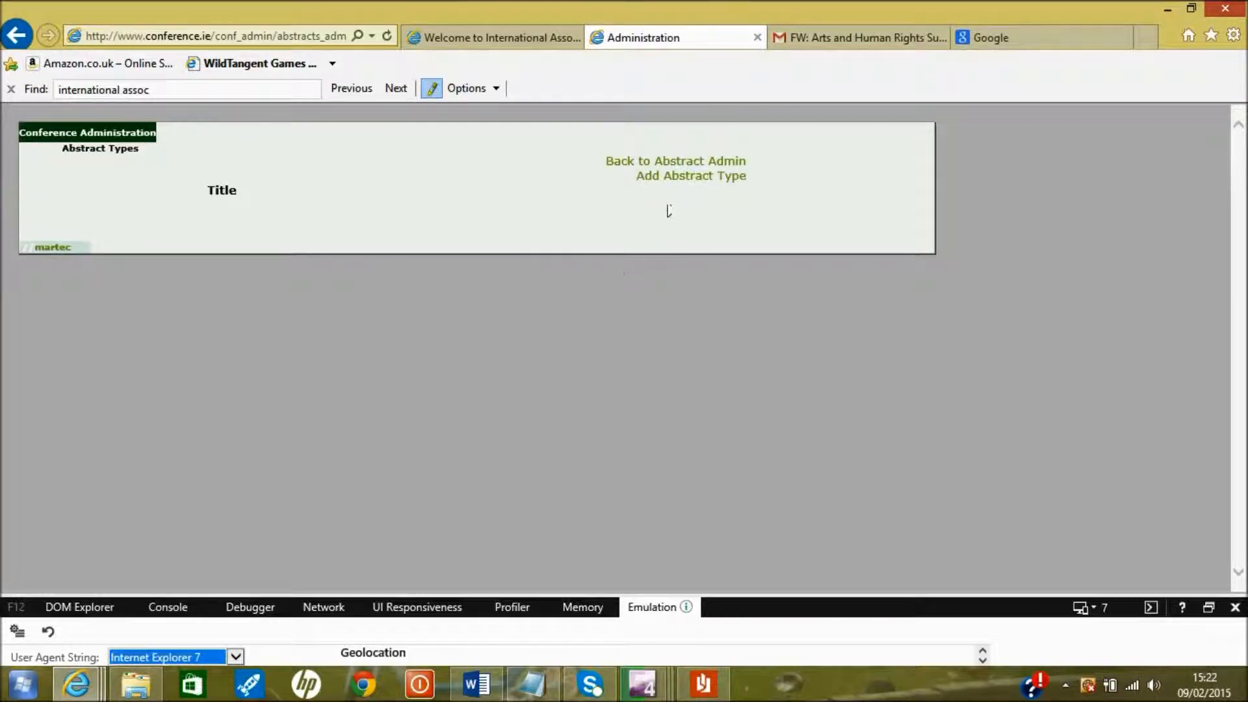
pyautogui.click(693, 177)
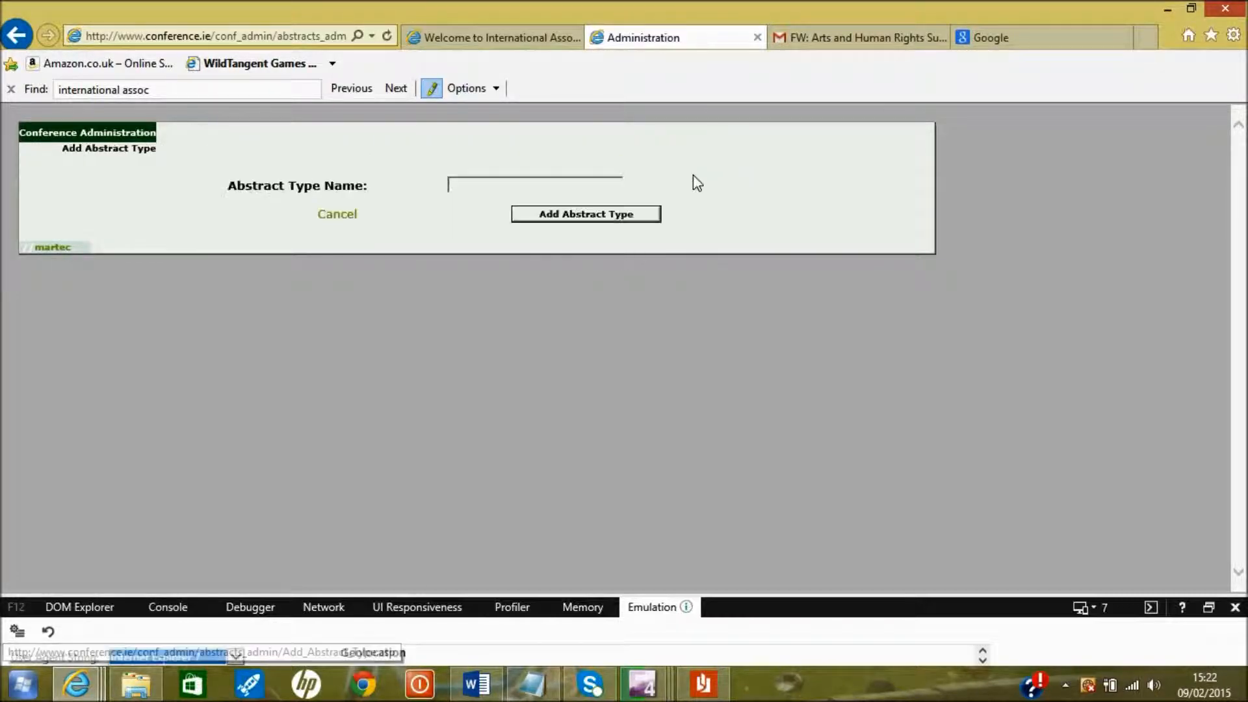
pyautogui.click(578, 185)
pyautogui.write('Oral')
pyautogui.click(549, 219)
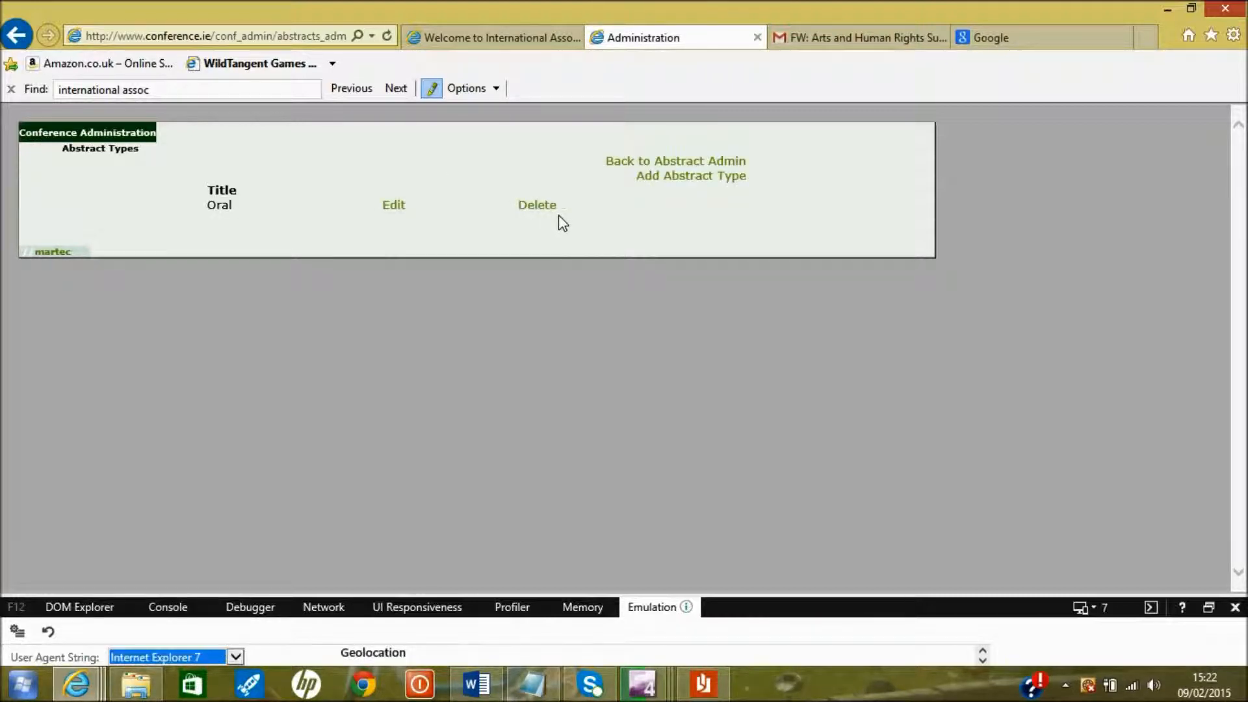
pyautogui.click(676, 177)
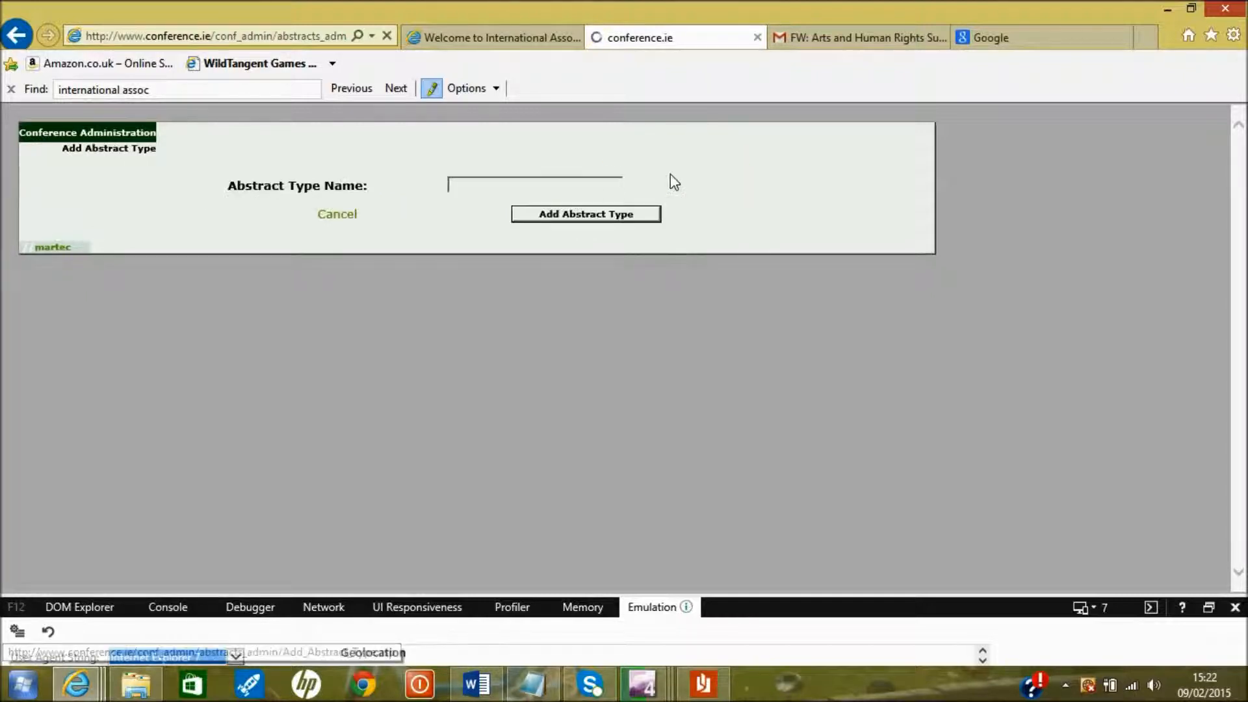
pyautogui.write('Poster')
pyautogui.click(565, 219)
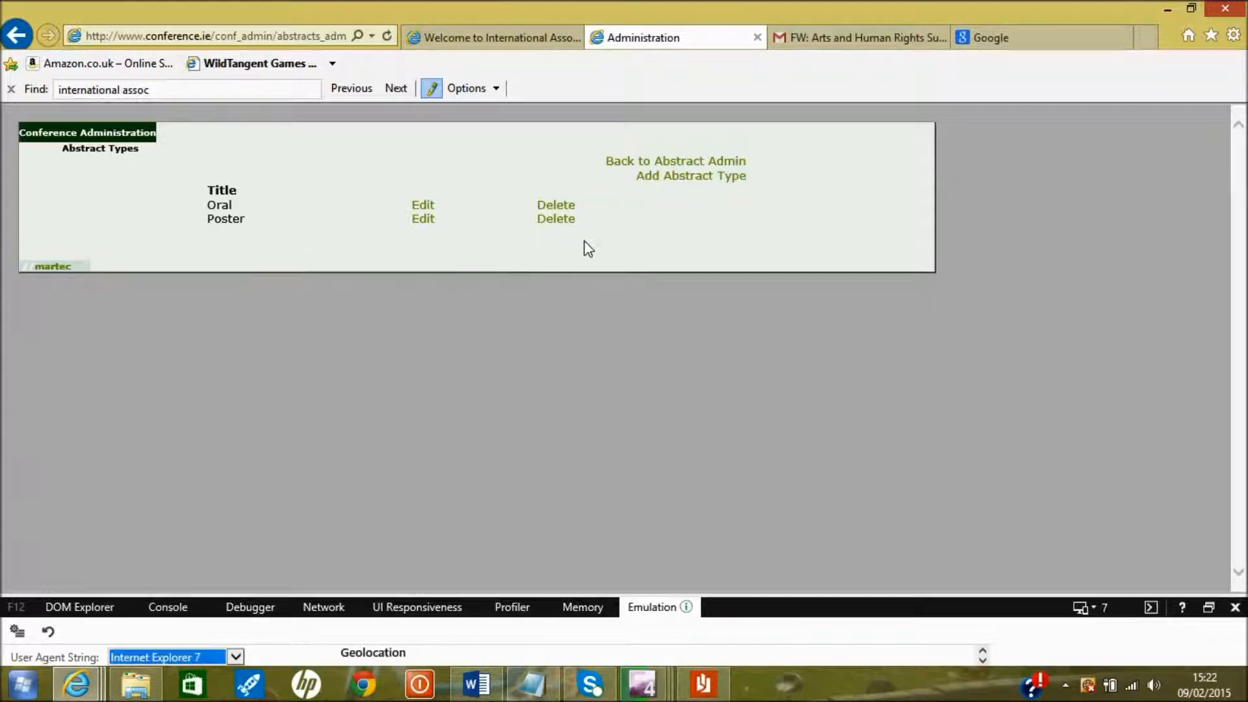
pyautogui.click(649, 171)
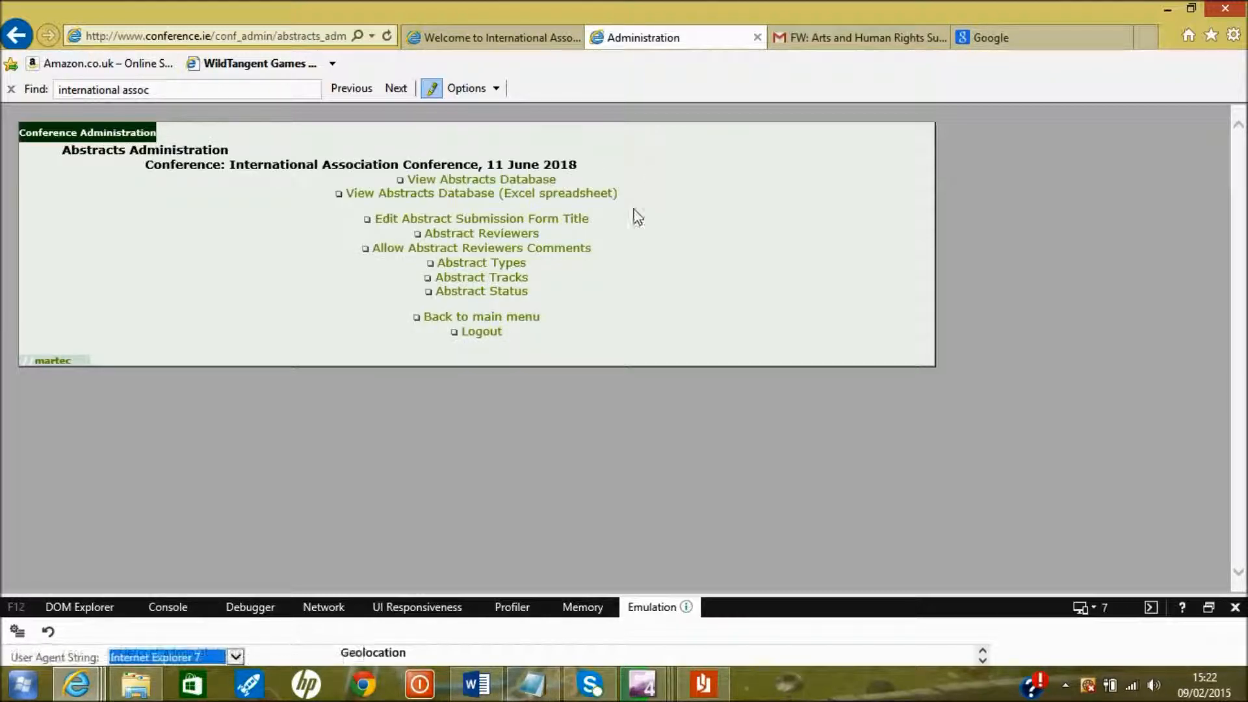
# Create the abstract track Theme12 in the Abstract Tracks list
pyautogui.click(517, 280)
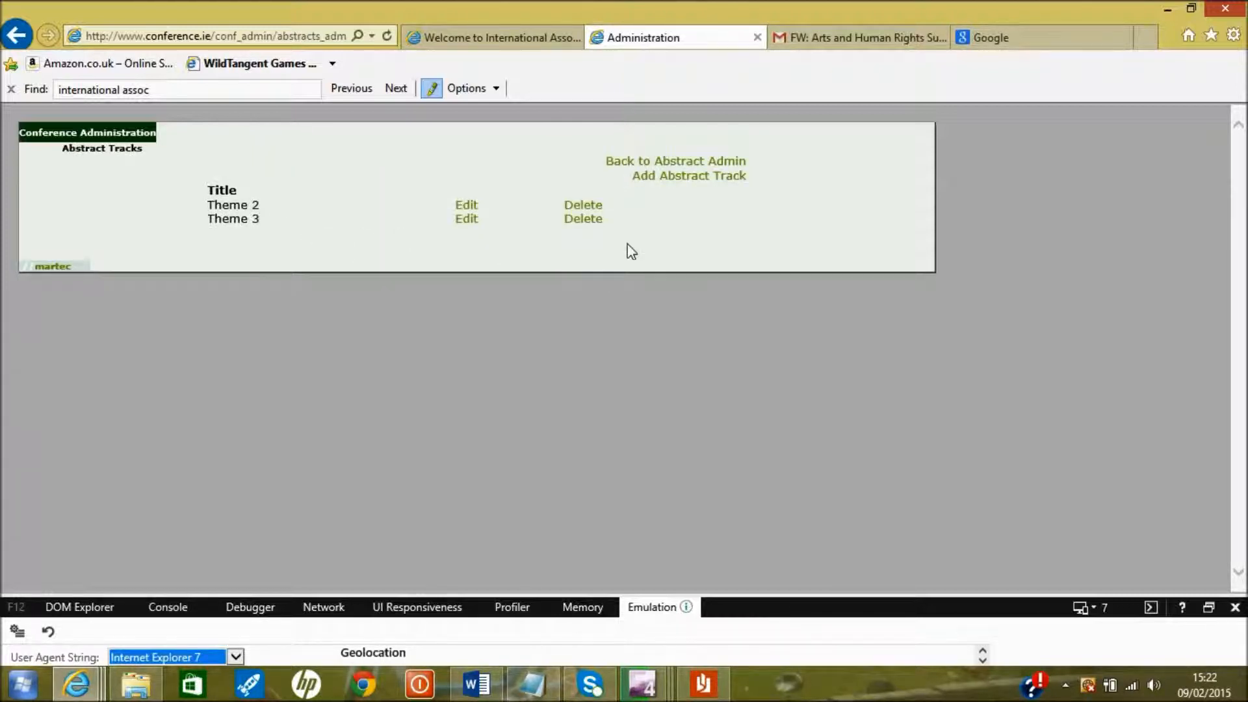
pyautogui.click(703, 189)
pyautogui.write('Theme12')
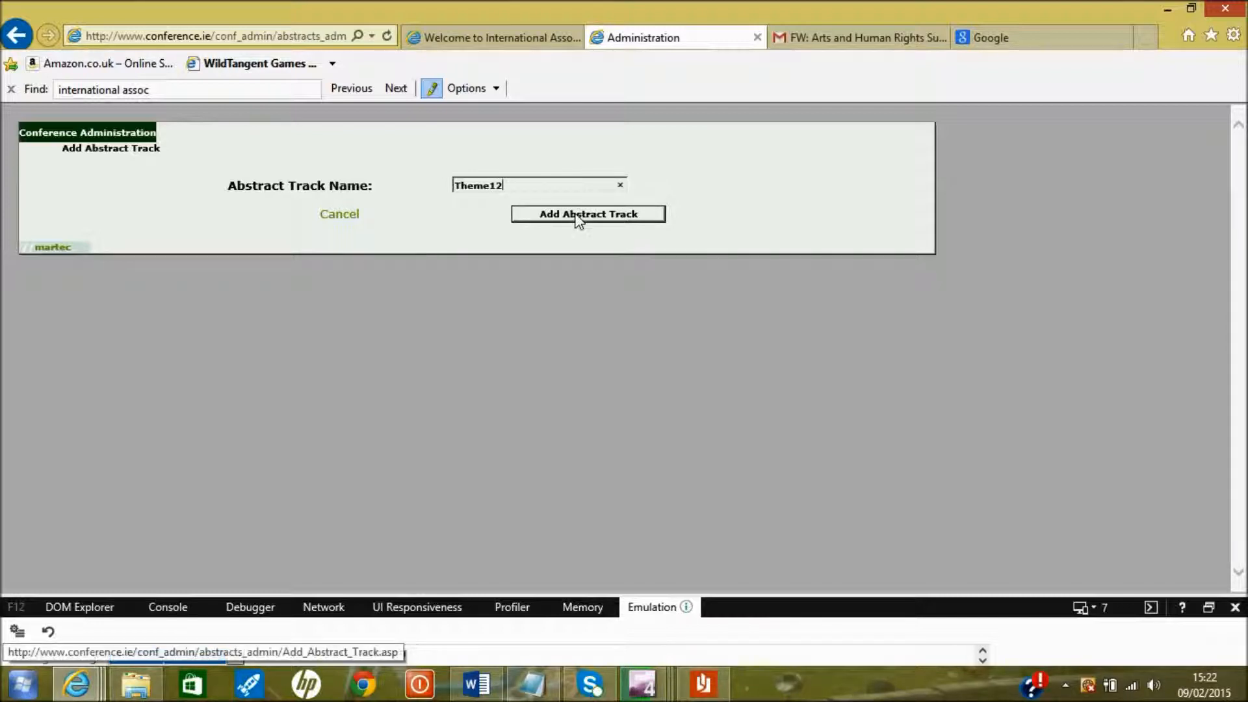
pyautogui.click(579, 217)
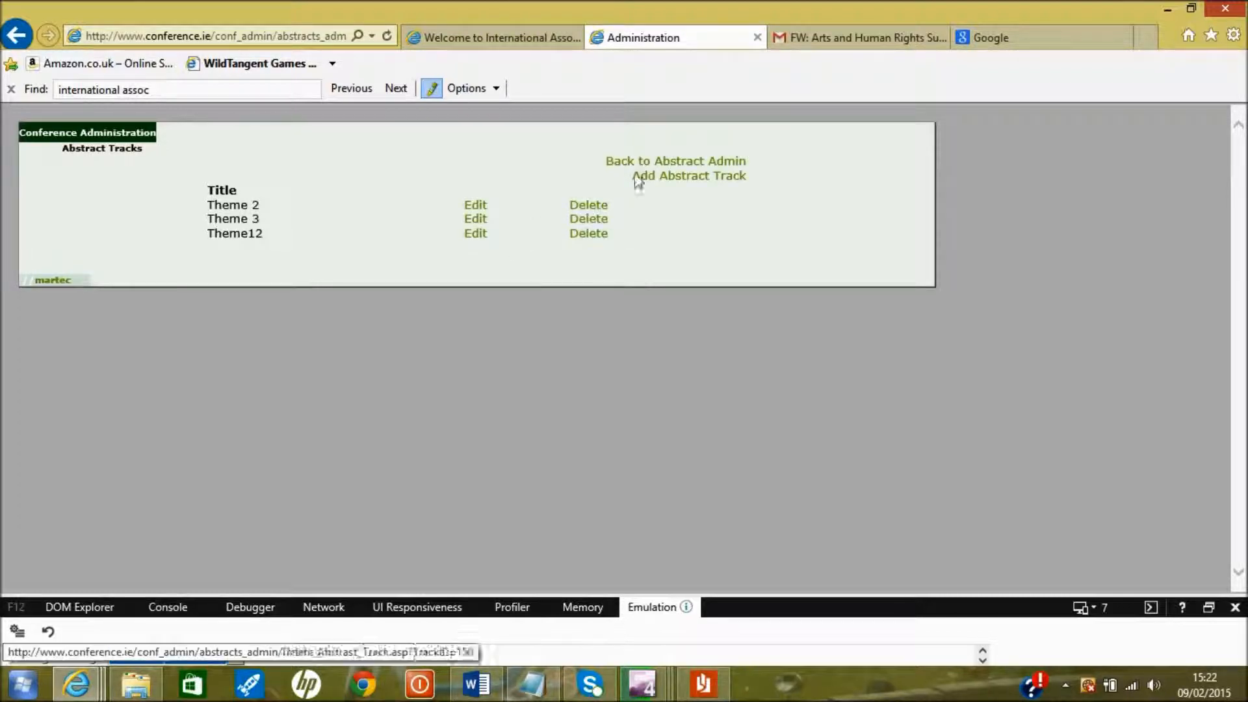
pyautogui.click(676, 163)
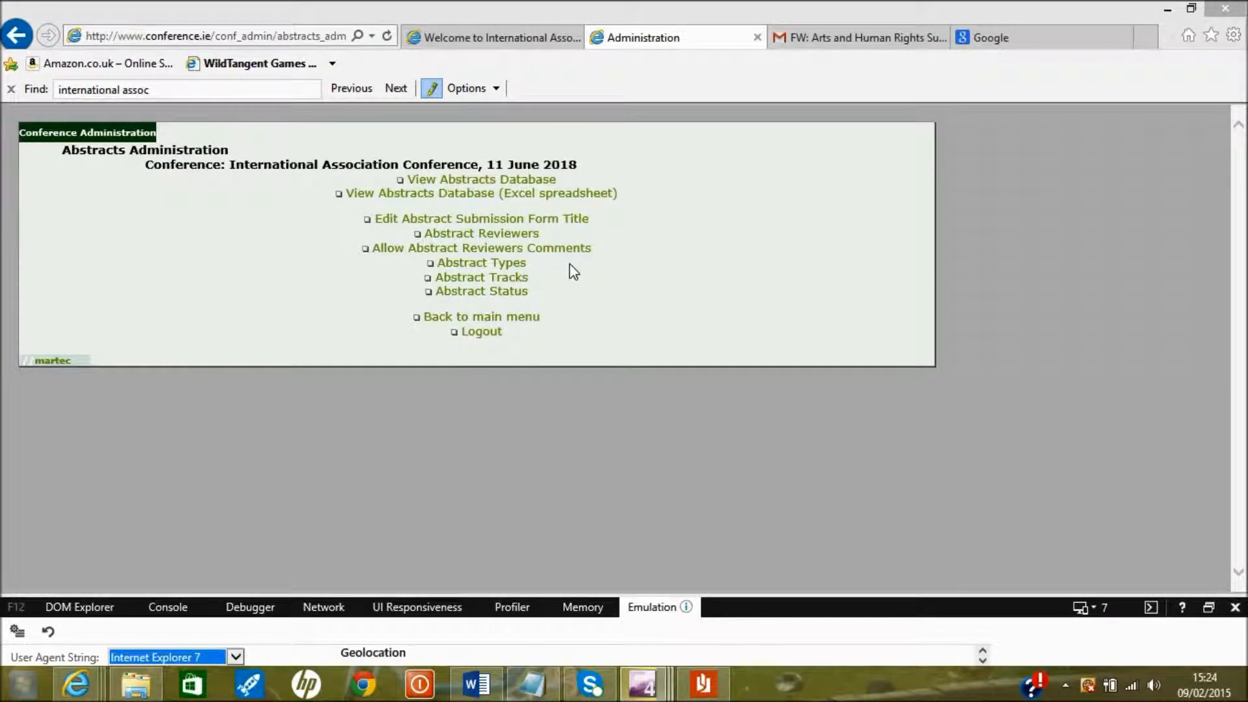
# Leave the admin menu for the public registration page and open the Abstract Submission page
pyautogui.click(526, 318)
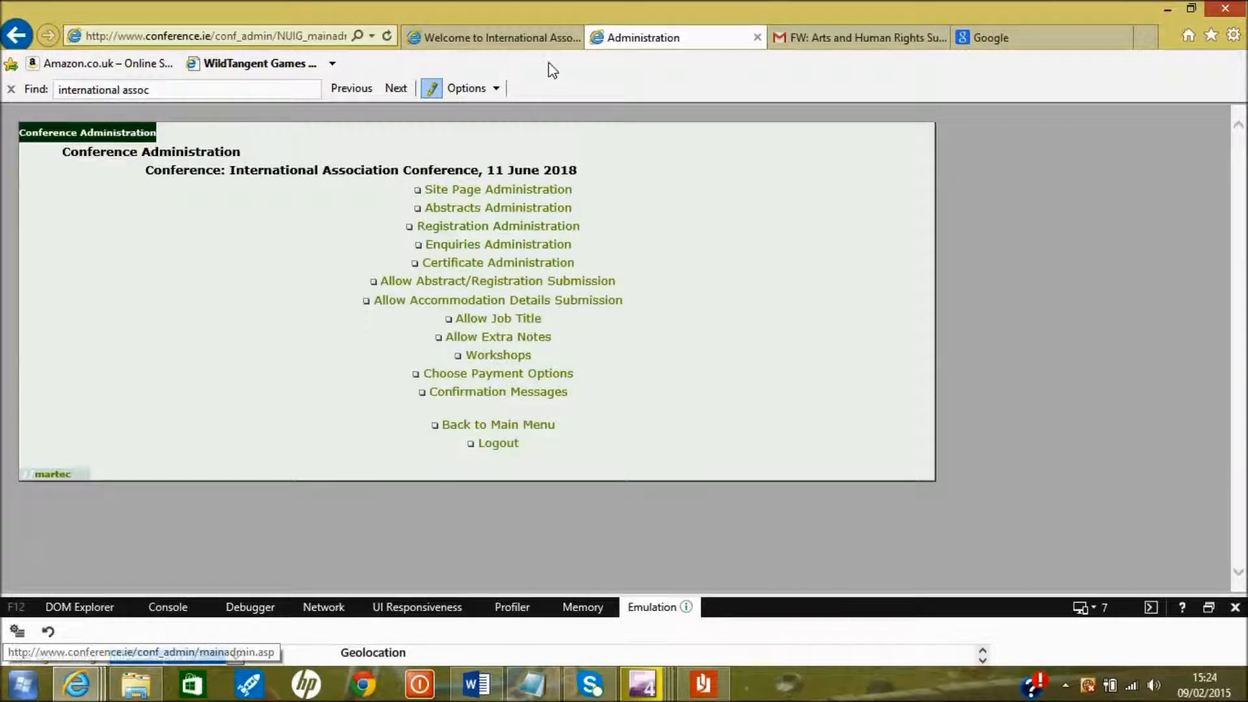
pyautogui.click(494, 38)
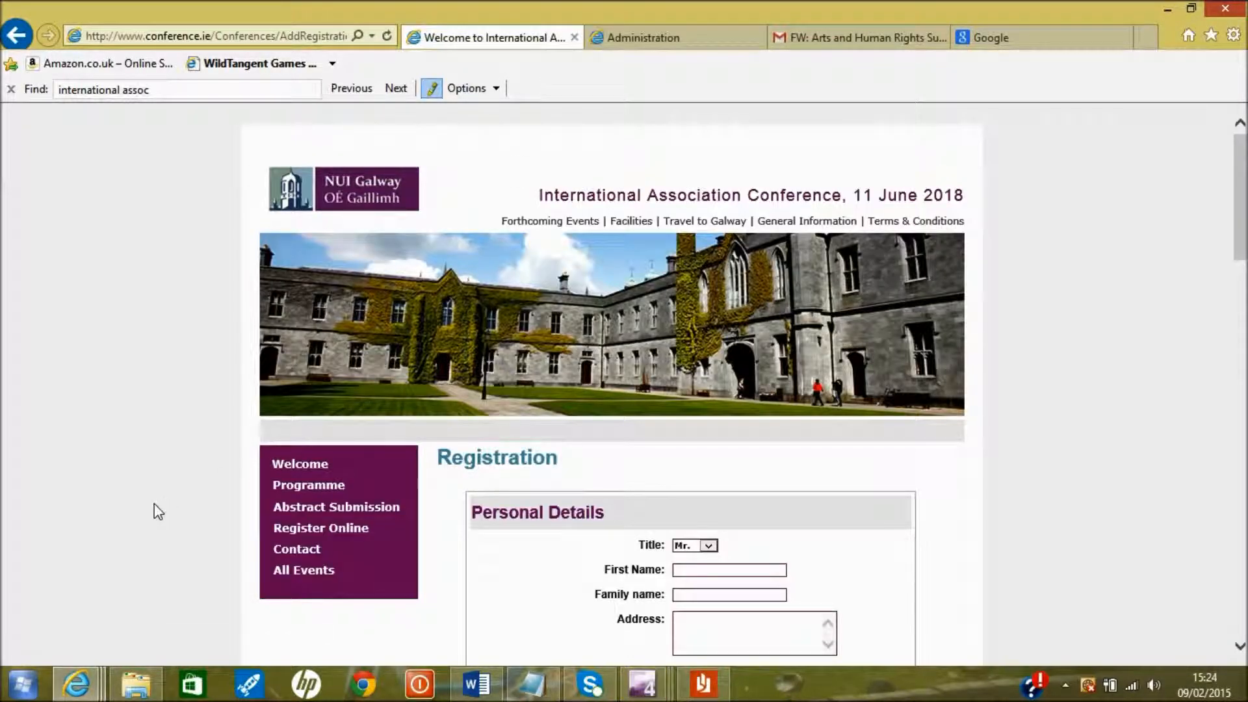
pyautogui.scroll(-5, 158, 512)
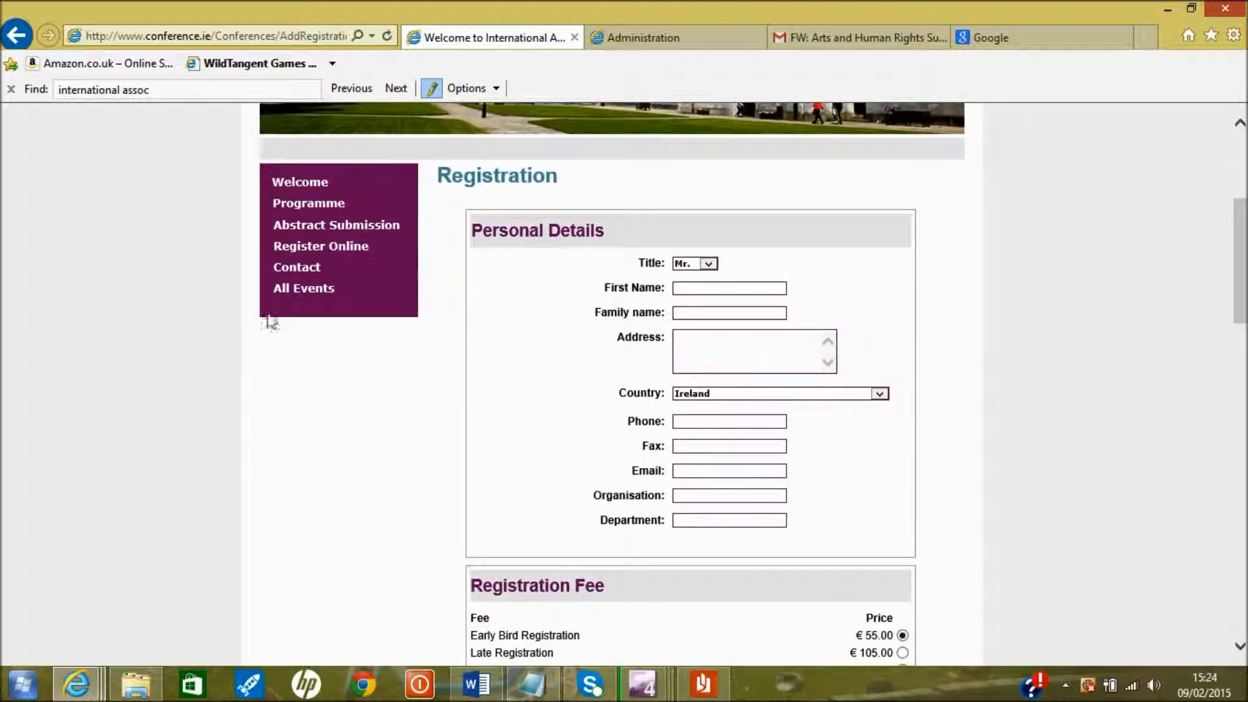
pyautogui.click(348, 227)
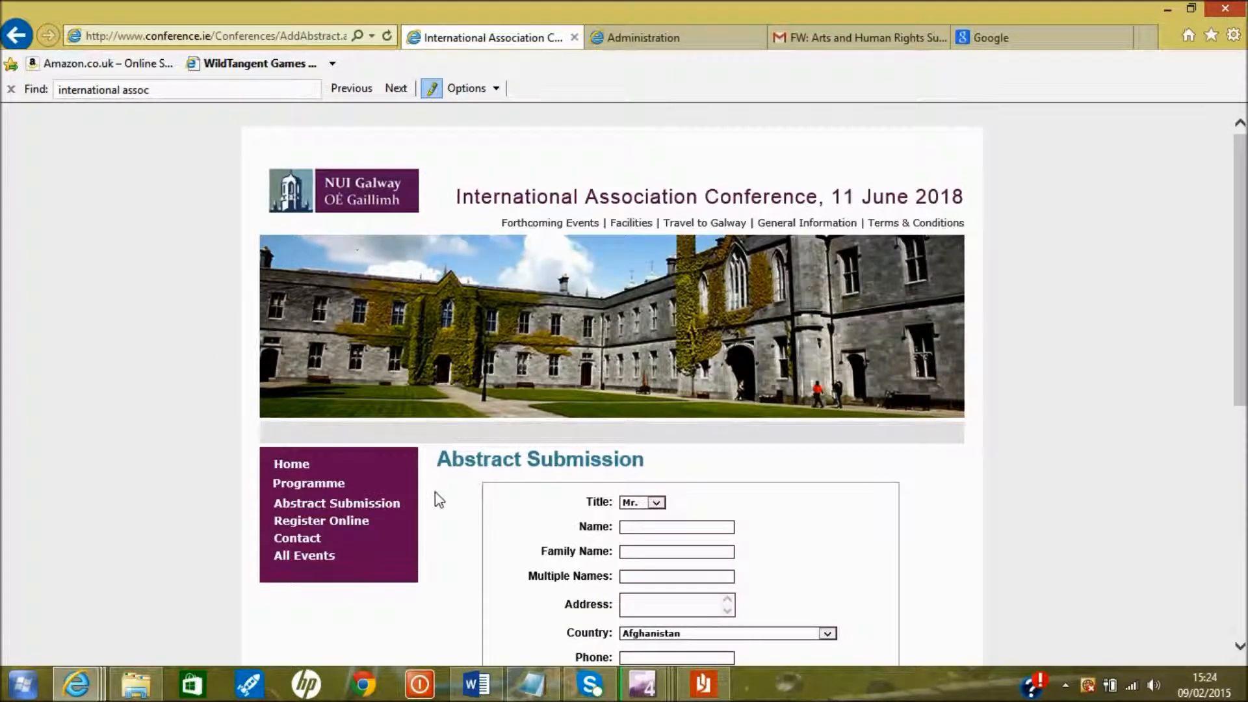
pyautogui.scroll(-4, 435, 493)
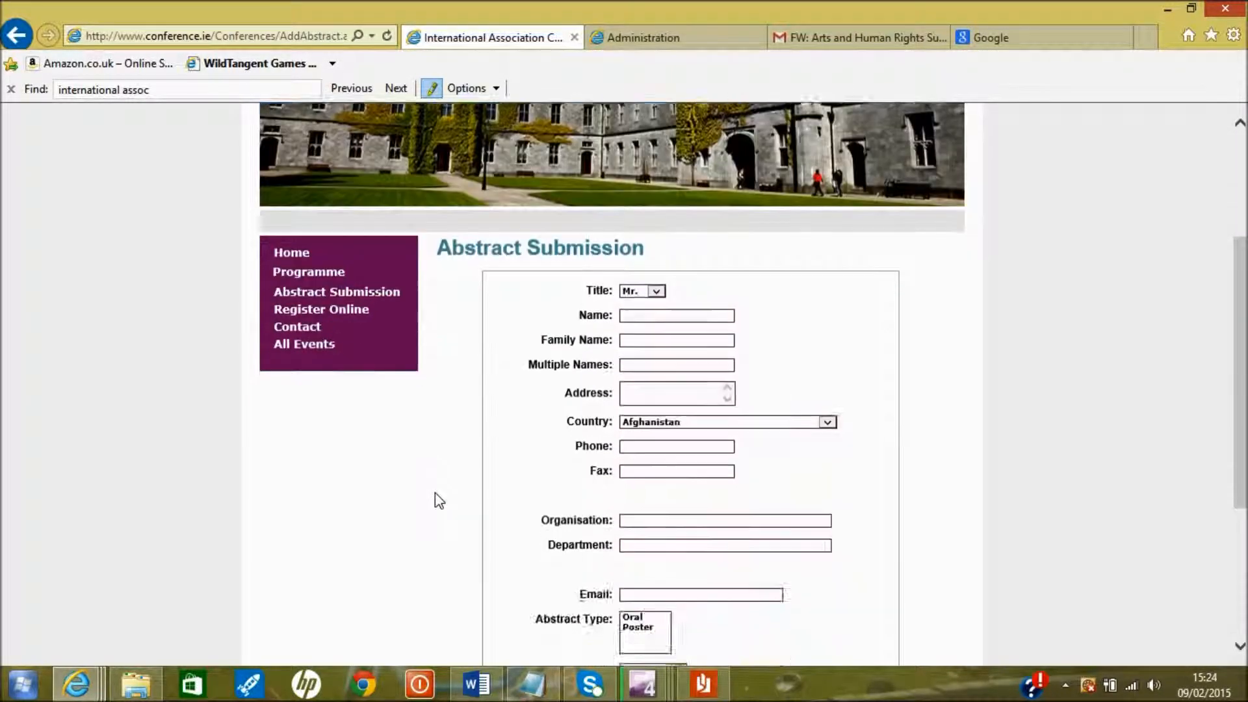
pyautogui.scroll(-3, 435, 494)
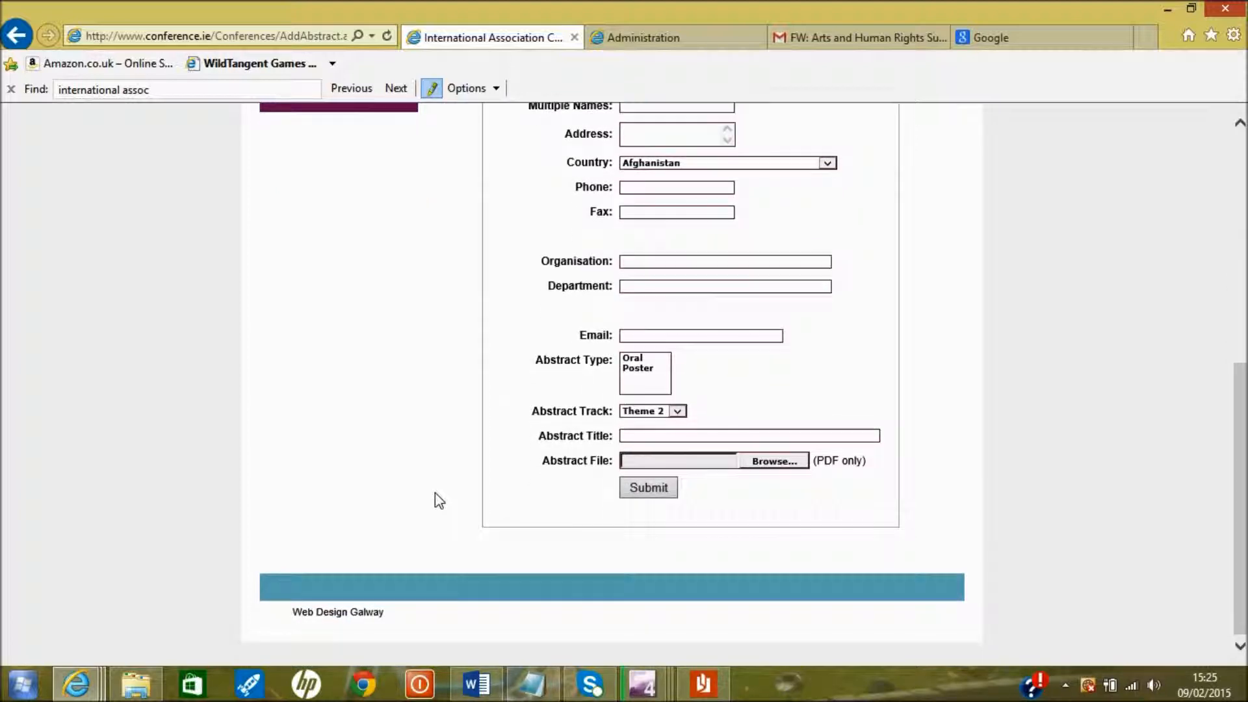
# Fill the abstract form as a Poster under Theme 3 with a sample title, cancelling the file upload
pyautogui.click(653, 358)
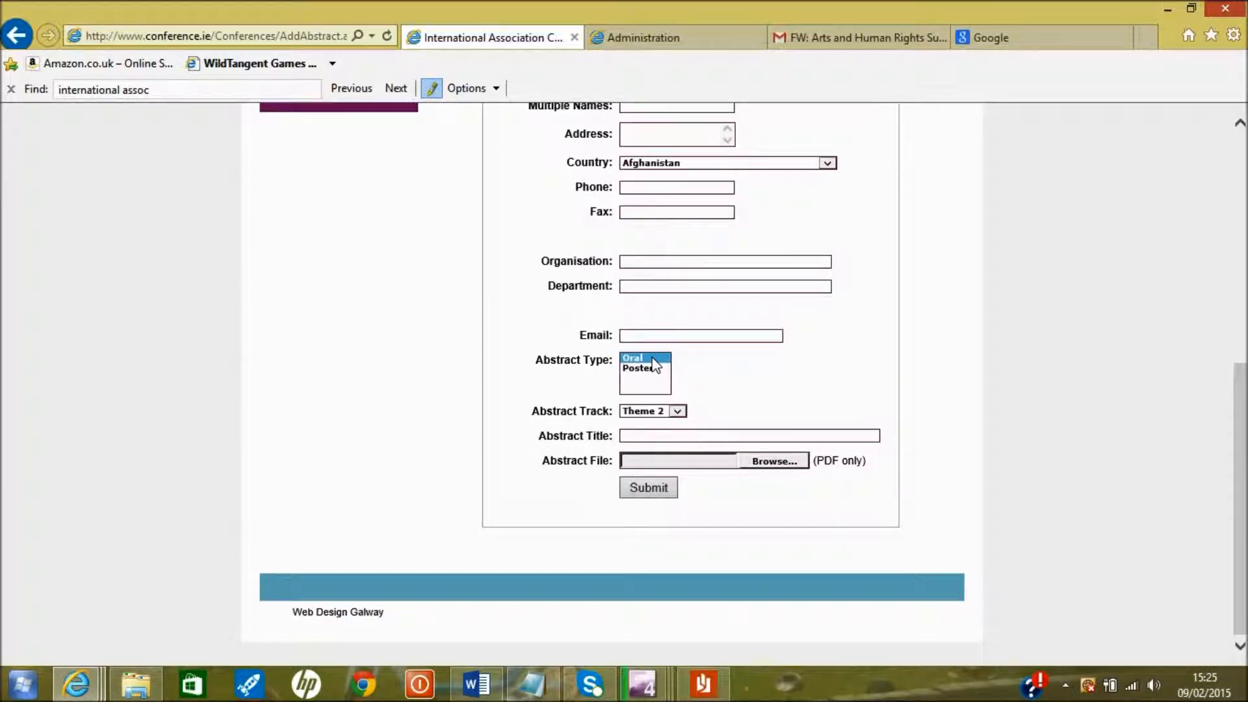
pyautogui.click(655, 368)
pyautogui.click(676, 410)
pyautogui.click(674, 422)
pyautogui.click(671, 436)
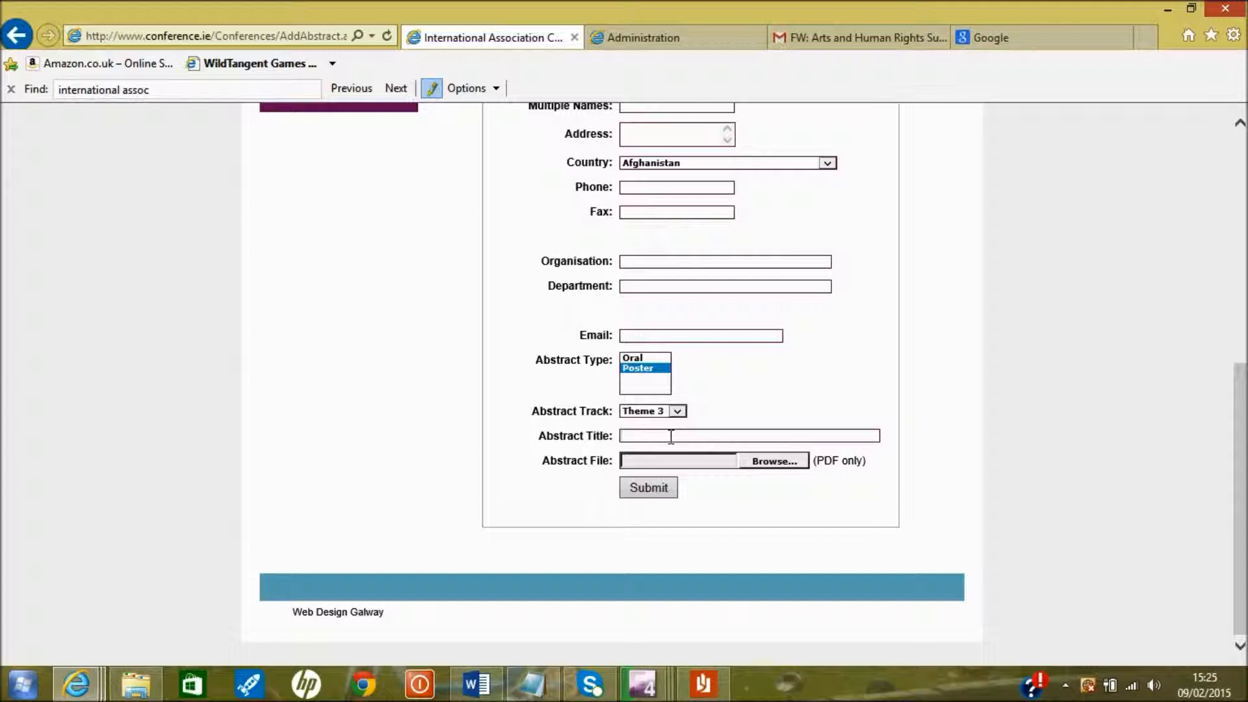
pyautogui.write('Them3 john do')
pyautogui.click(772, 465)
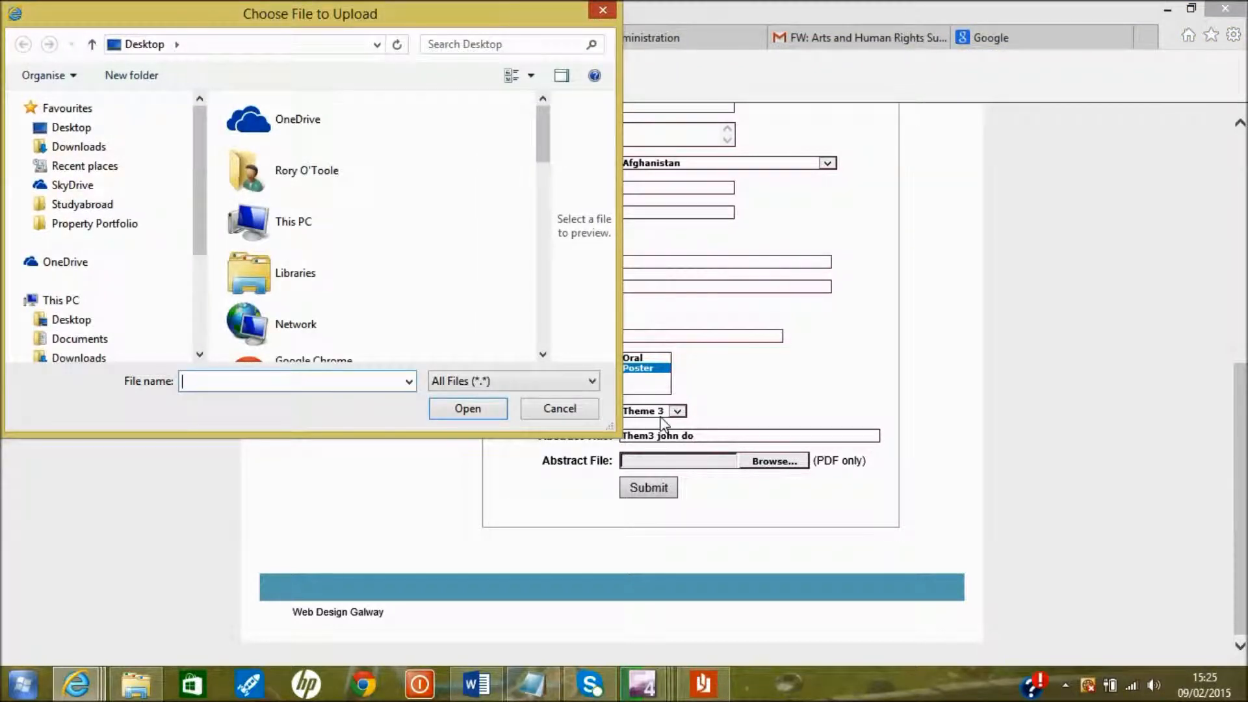
pyautogui.click(557, 410)
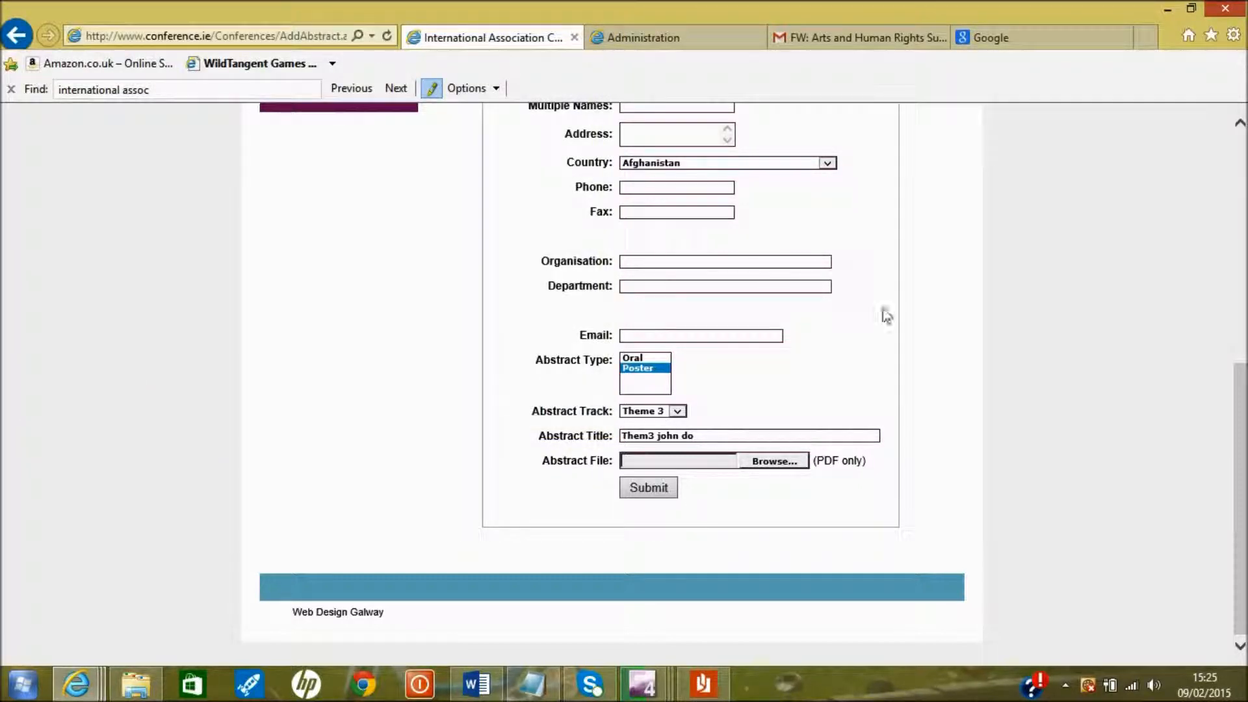
pyautogui.scroll(5, 886, 316)
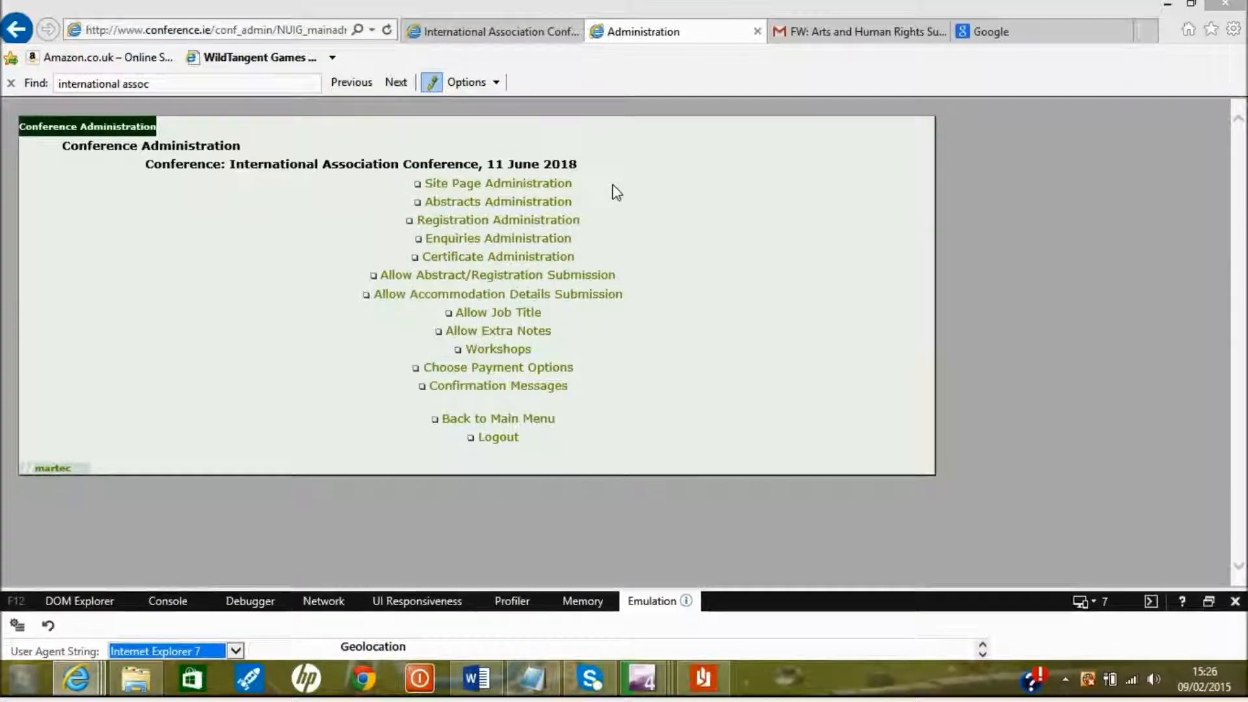
# Go through Registration Administration and Fees Administration to a blank New Fee form
pyautogui.click(552, 221)
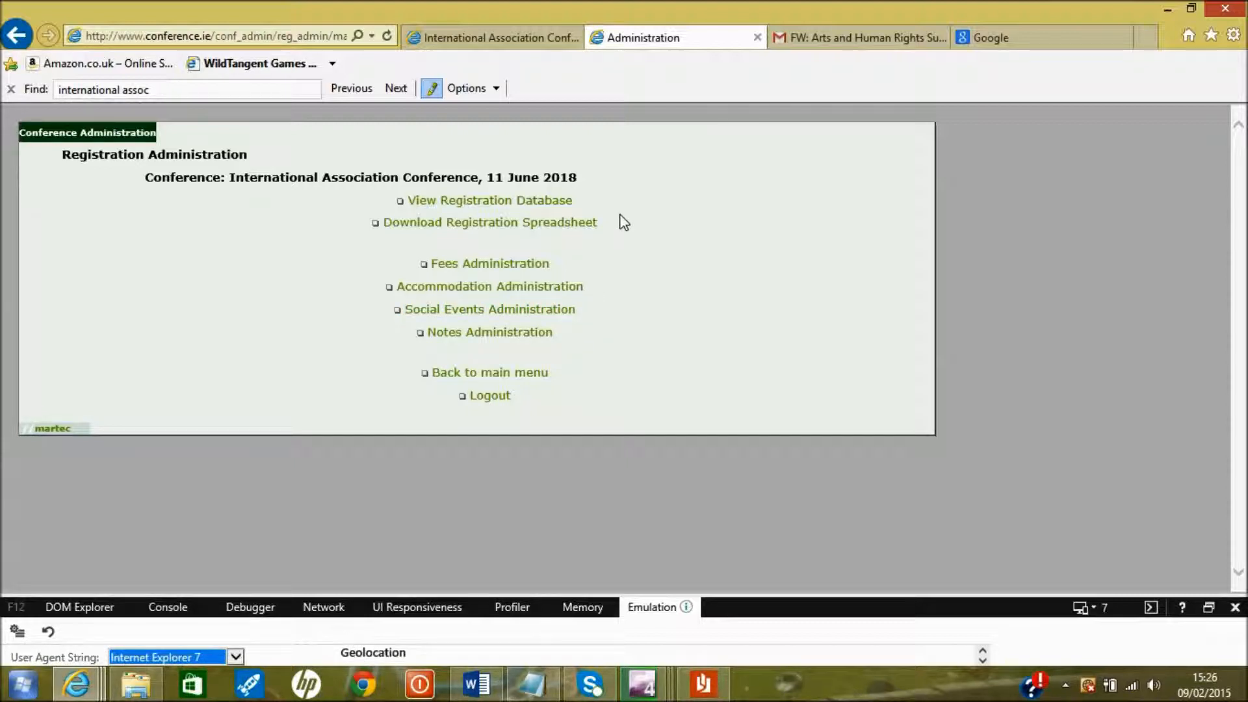
pyautogui.click(528, 267)
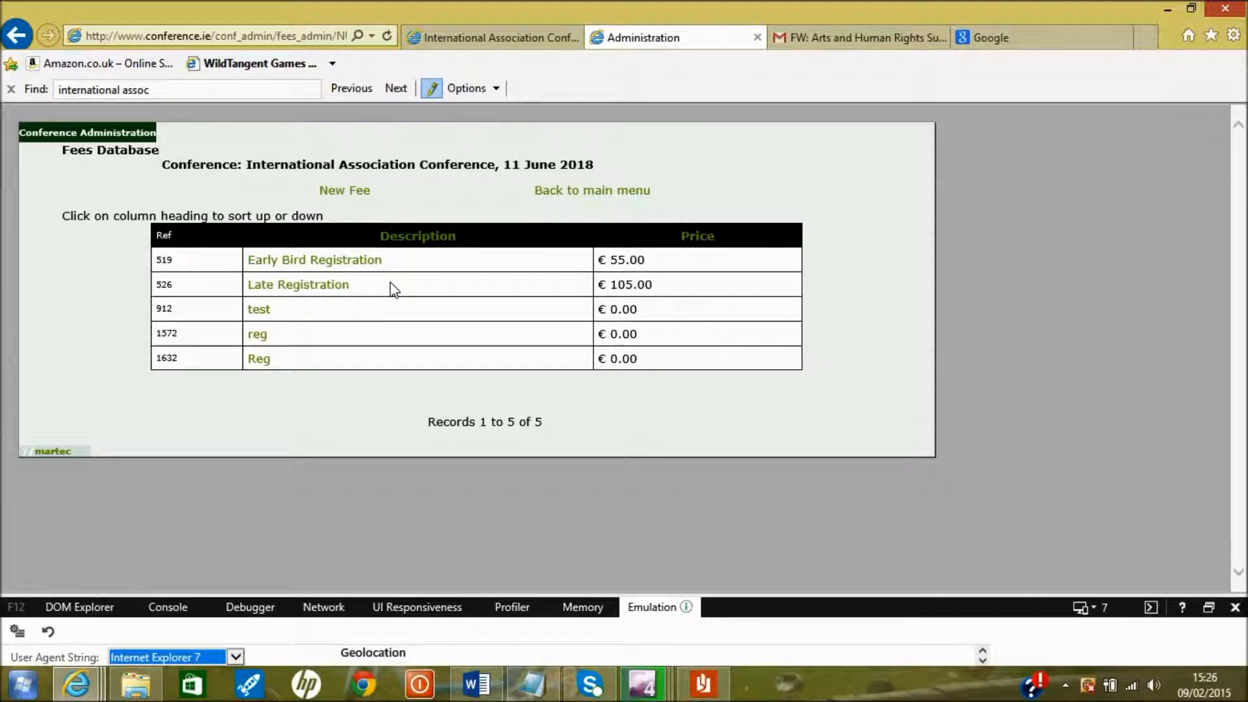
pyautogui.click(355, 190)
pyautogui.click(429, 213)
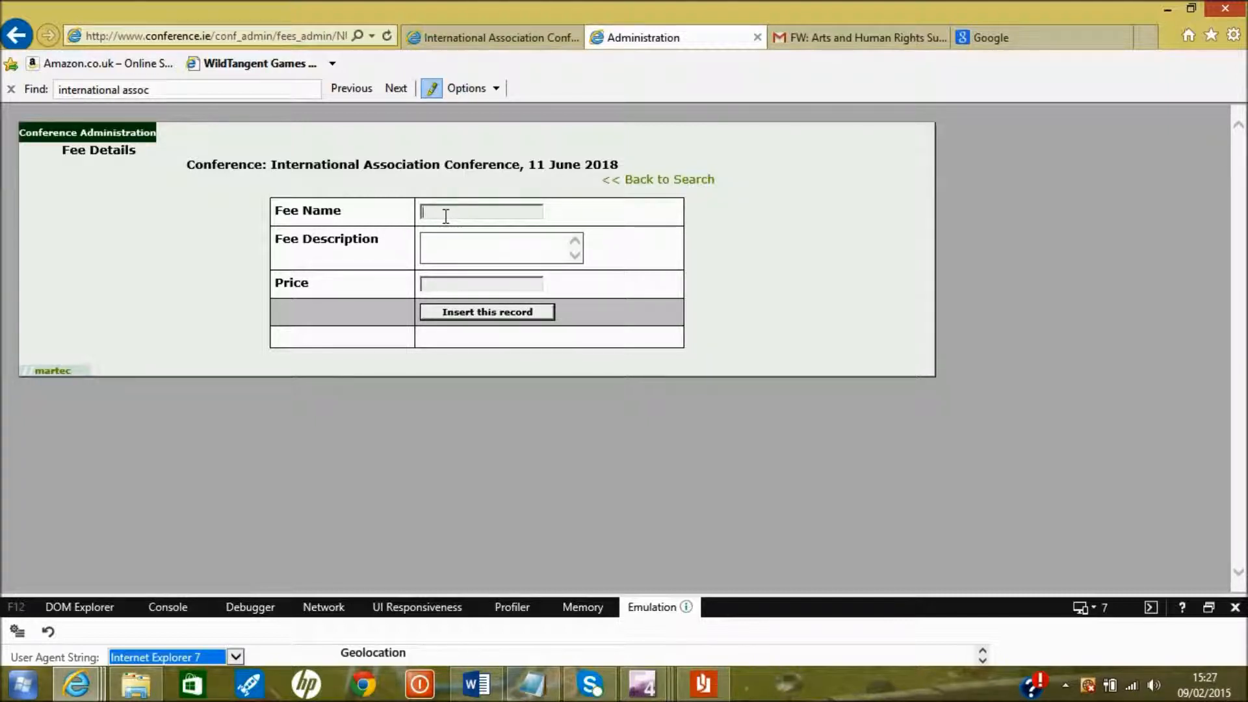
# Insert a Student fee with description 'Tea/' and price 100
pyautogui.write('Student')
pyautogui.click(460, 241)
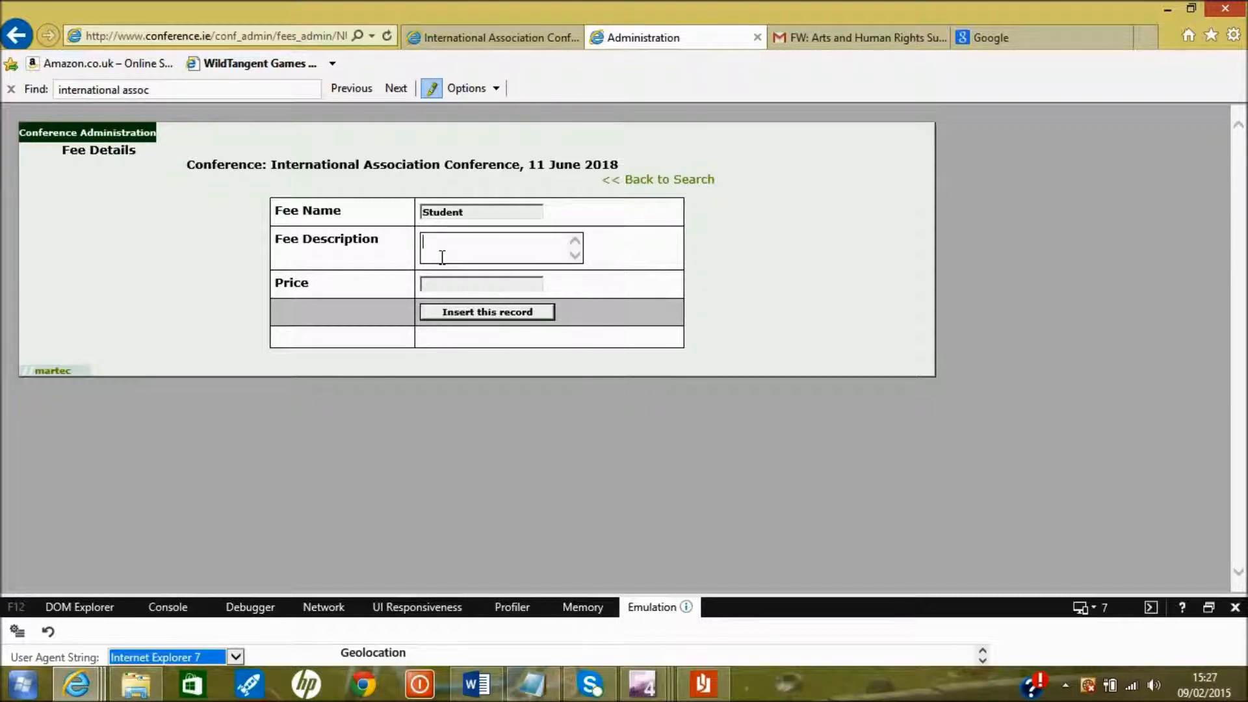
pyautogui.write('Tea/B')
pyautogui.click(455, 286)
pyautogui.write('0')
pyautogui.press('BackSpace')
pyautogui.write('100')
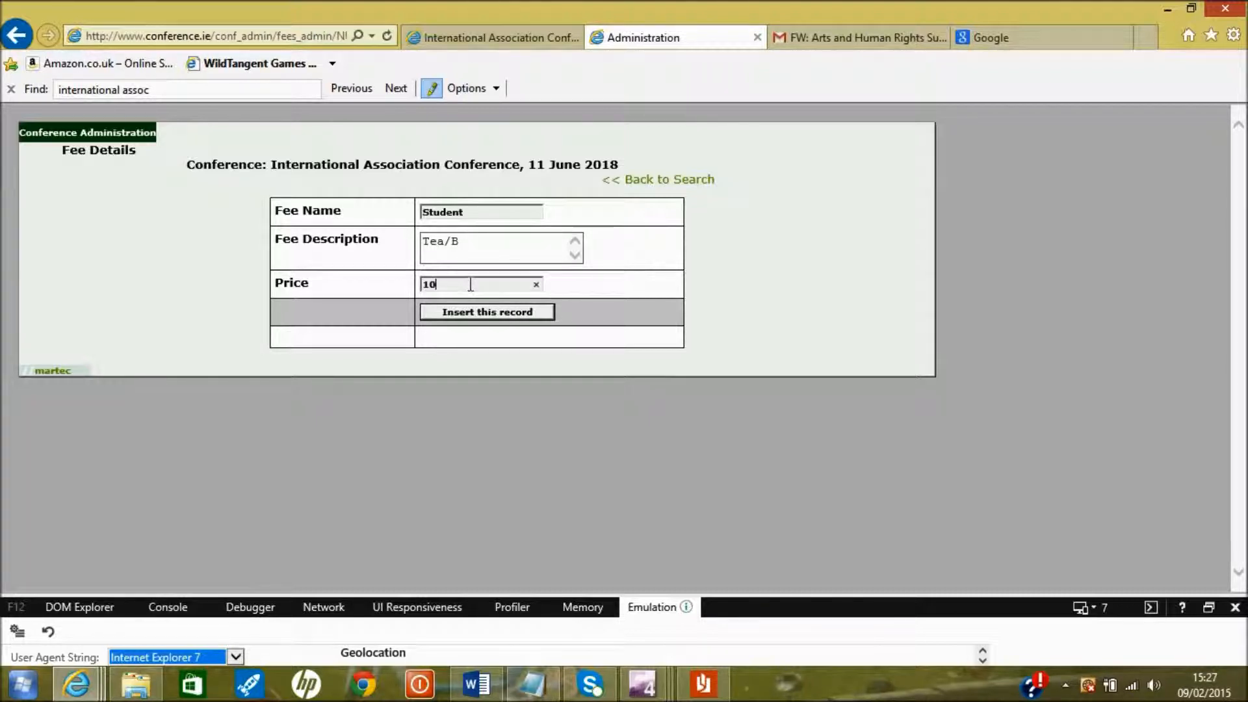
pyautogui.click(476, 313)
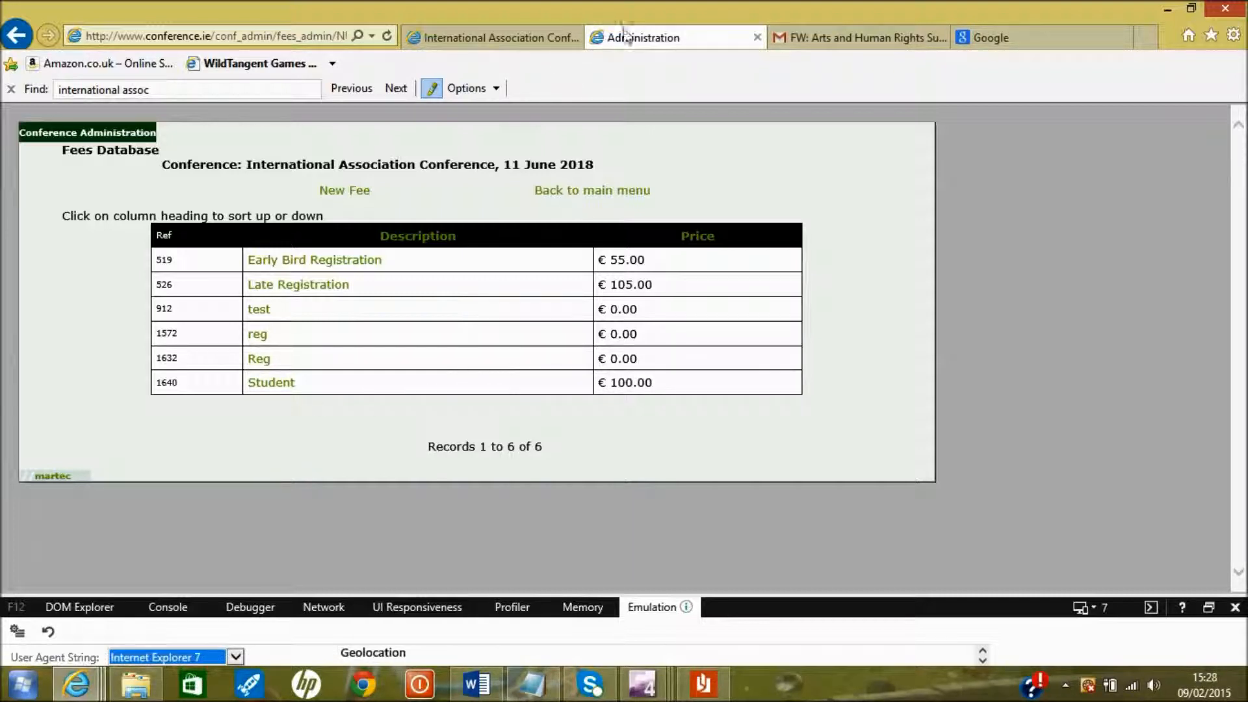
# Open Accommodation Administration, start a new entry priced 52, then return to the accommodation list
pyautogui.click(561, 193)
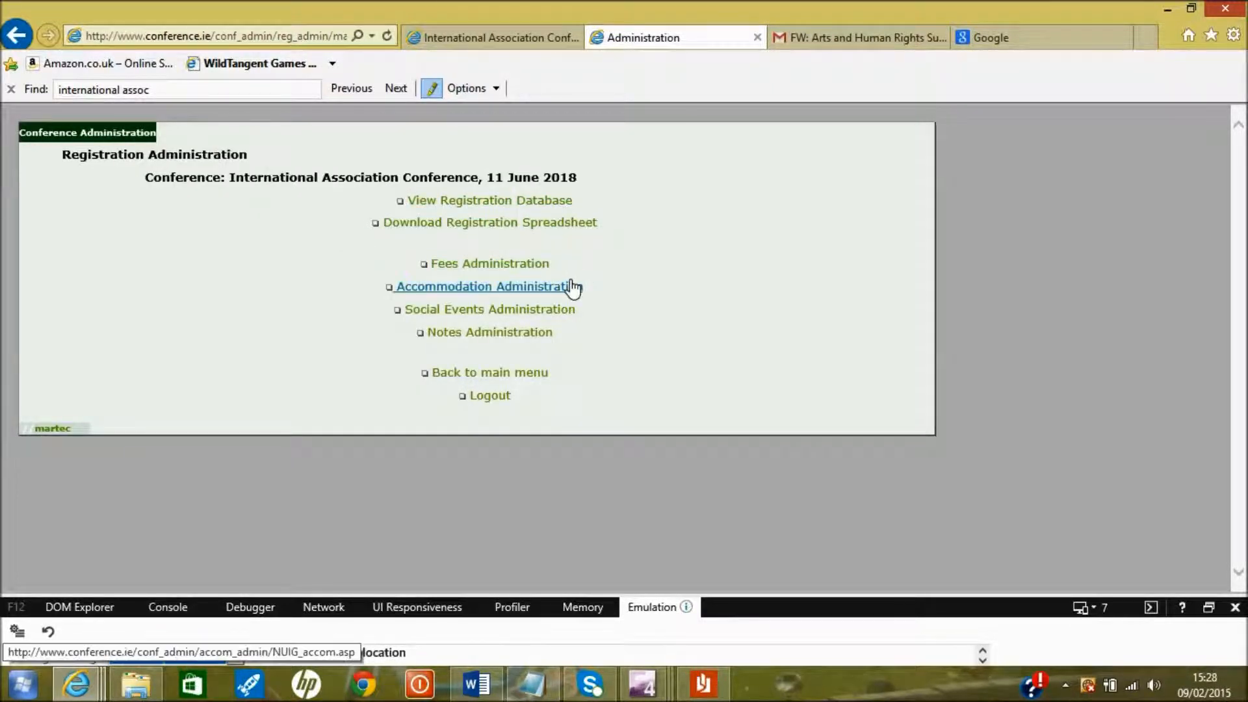
pyautogui.click(528, 289)
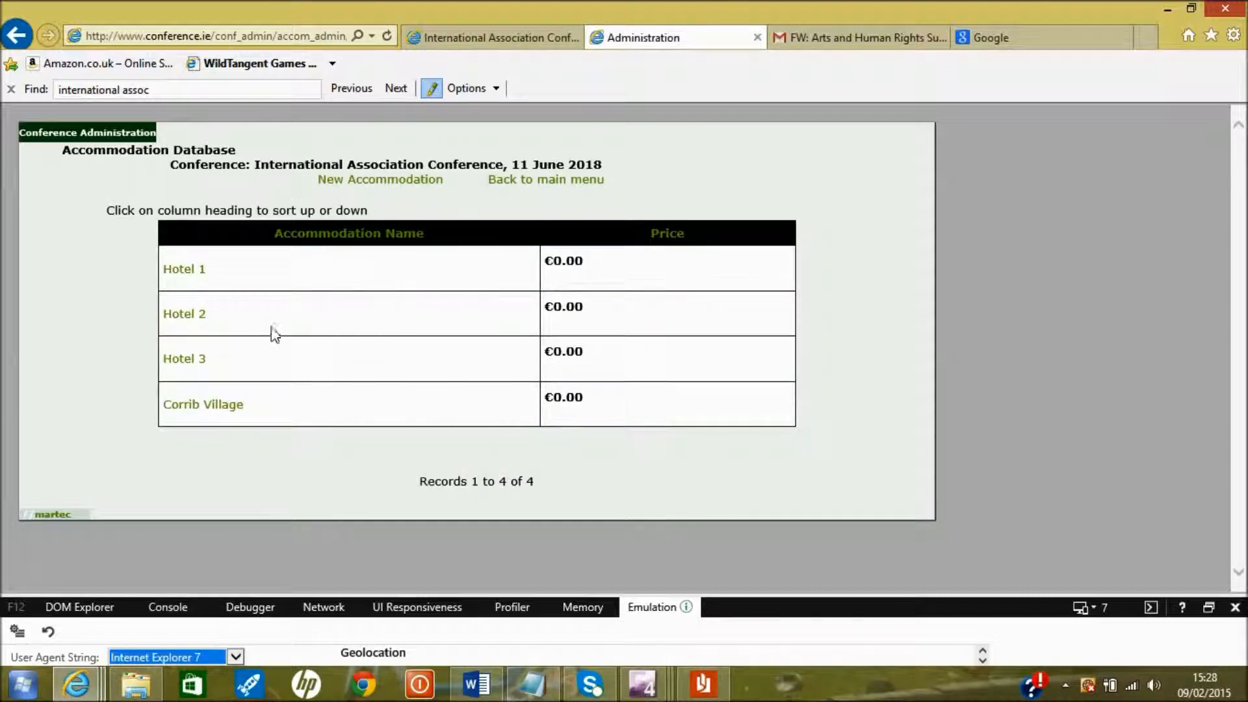
pyautogui.click(399, 185)
pyautogui.click(530, 211)
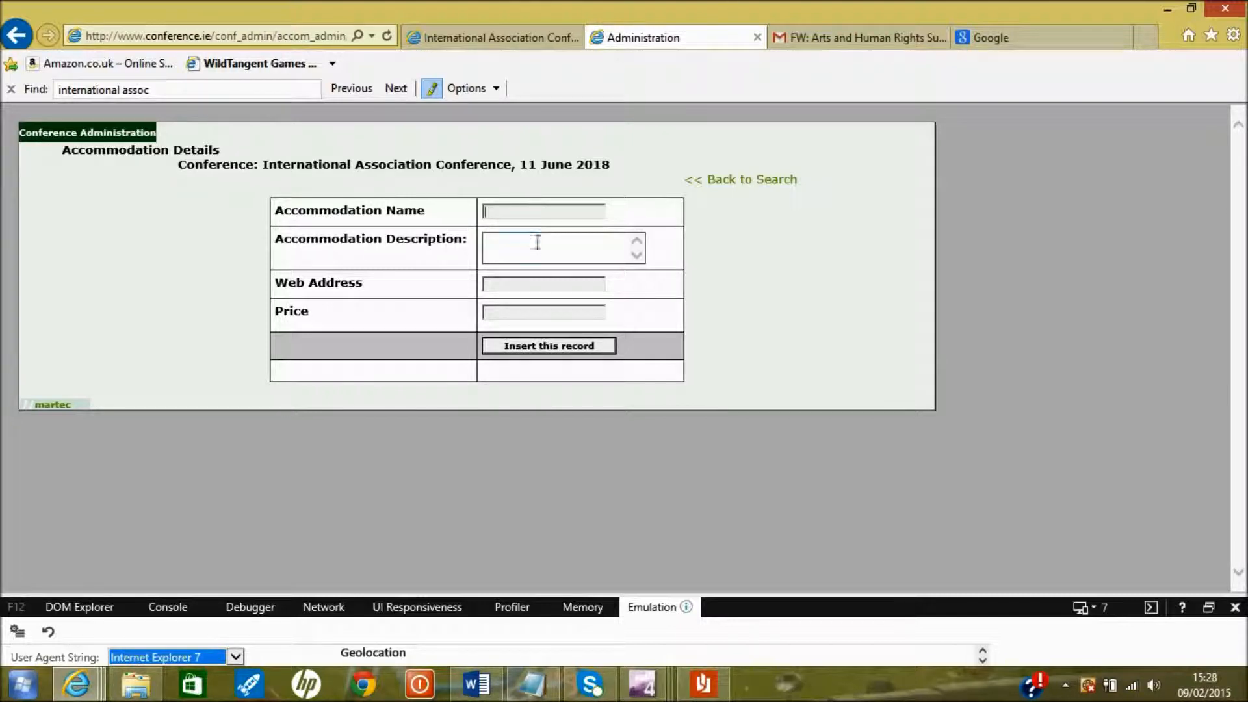
pyautogui.click(530, 236)
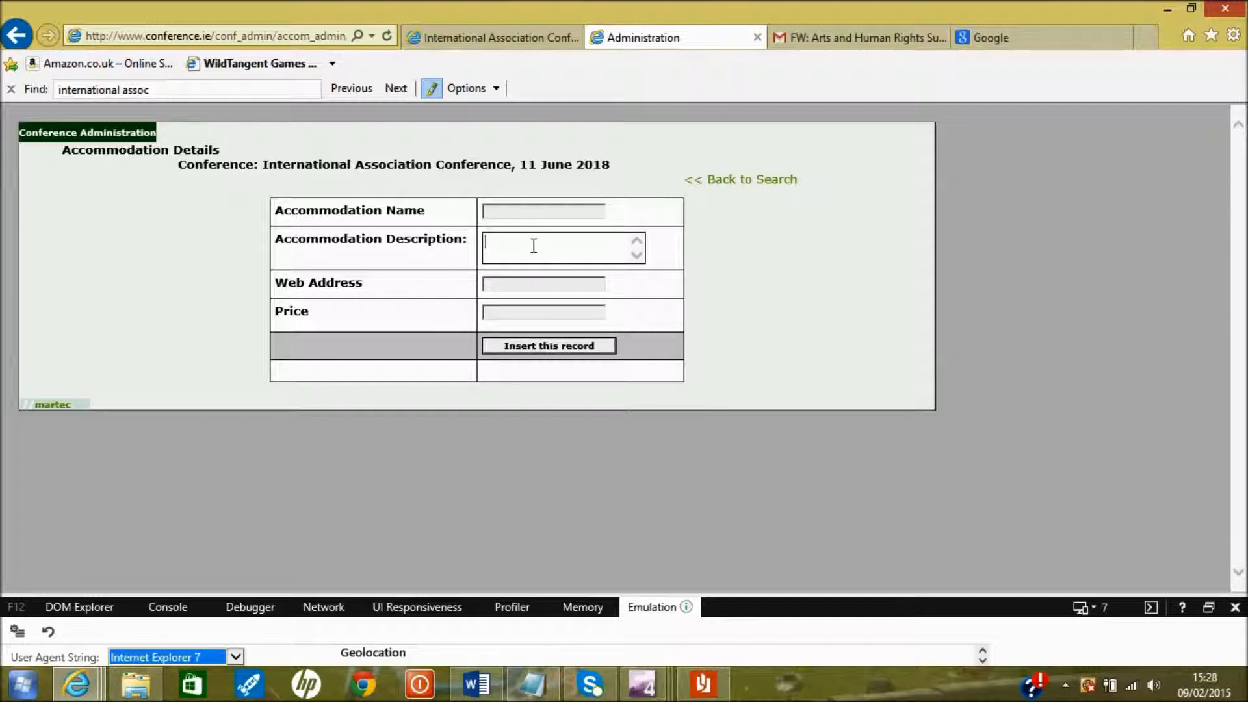
pyautogui.click(533, 312)
pyautogui.write('52')
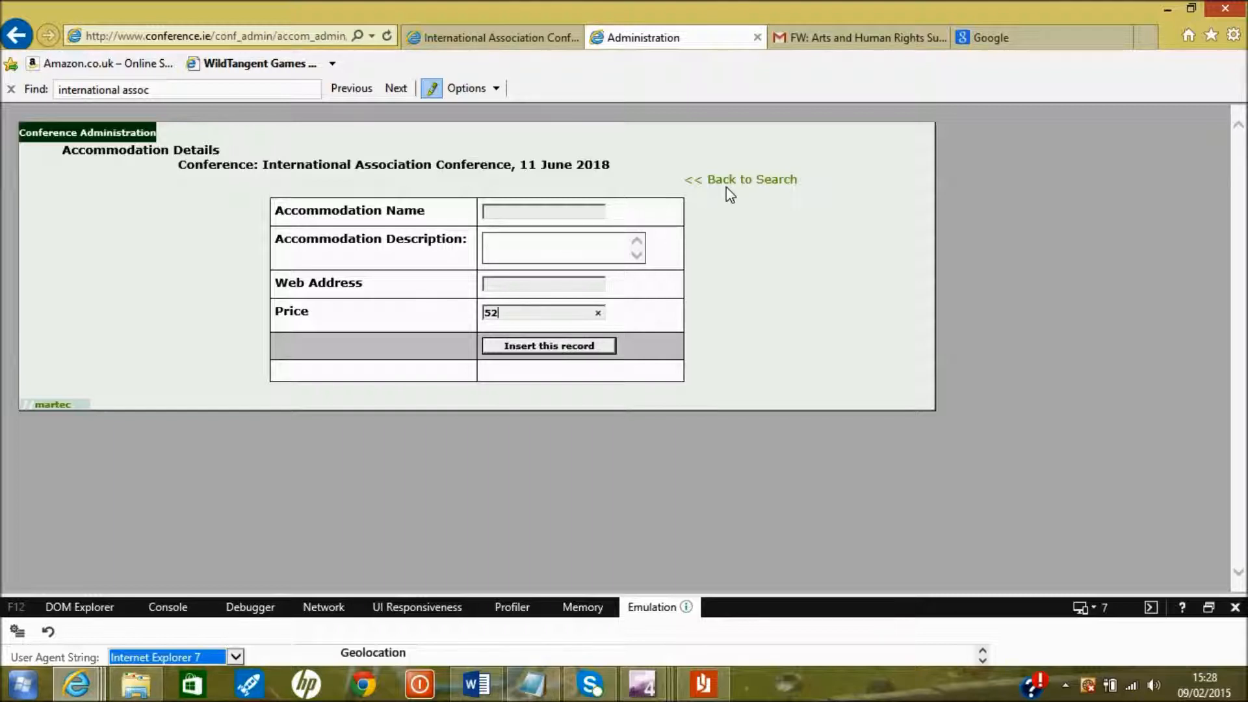
pyautogui.press('Return')
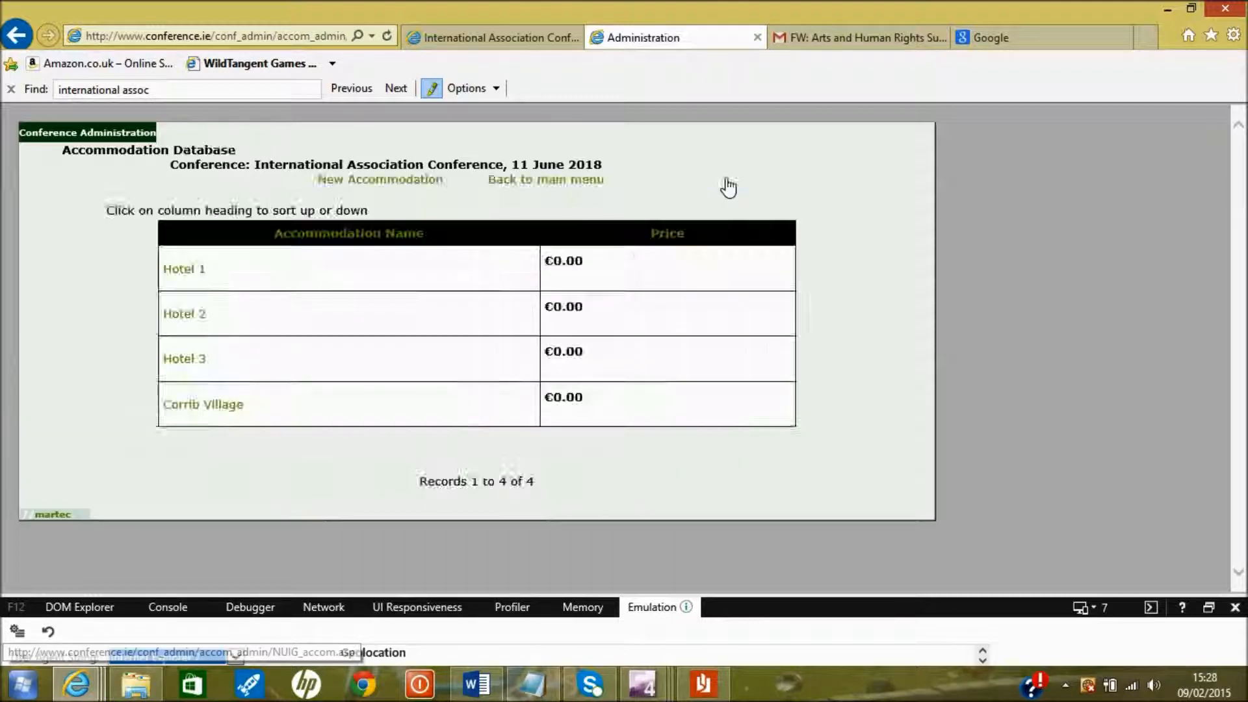
# Open Social Events Administration, start a 'Tour' event, then back out without saving it
pyautogui.click(506, 182)
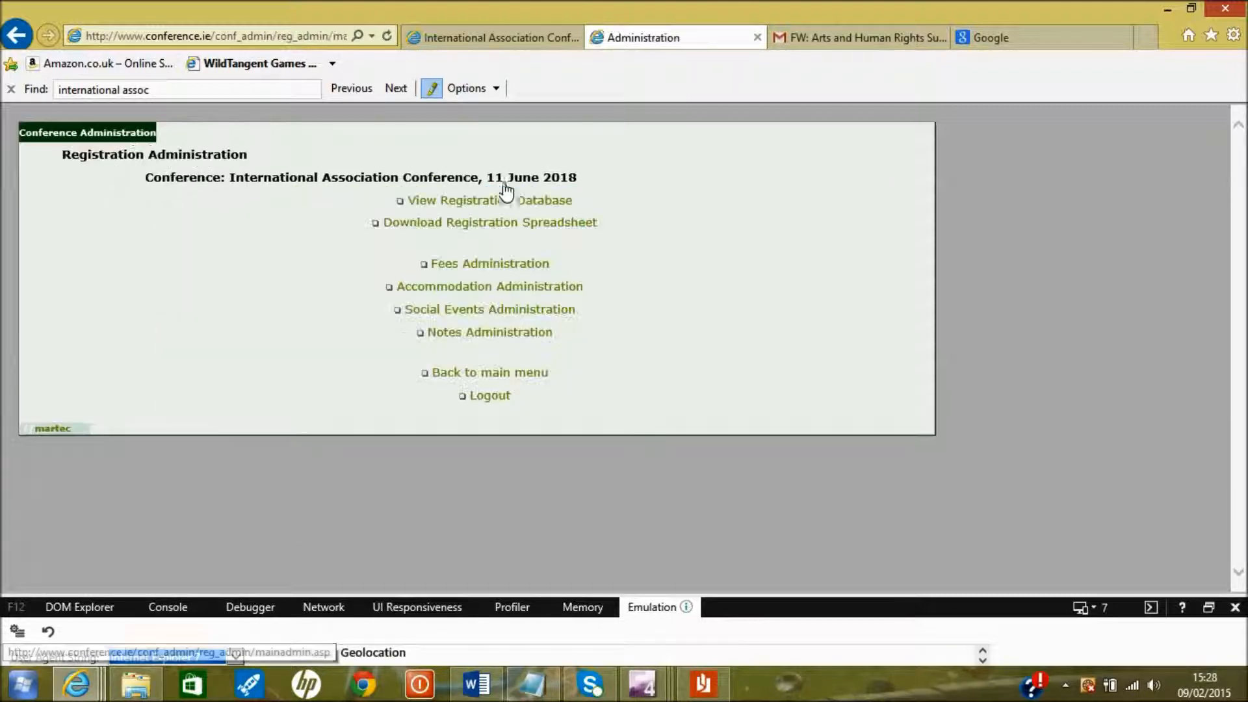
pyautogui.click(537, 318)
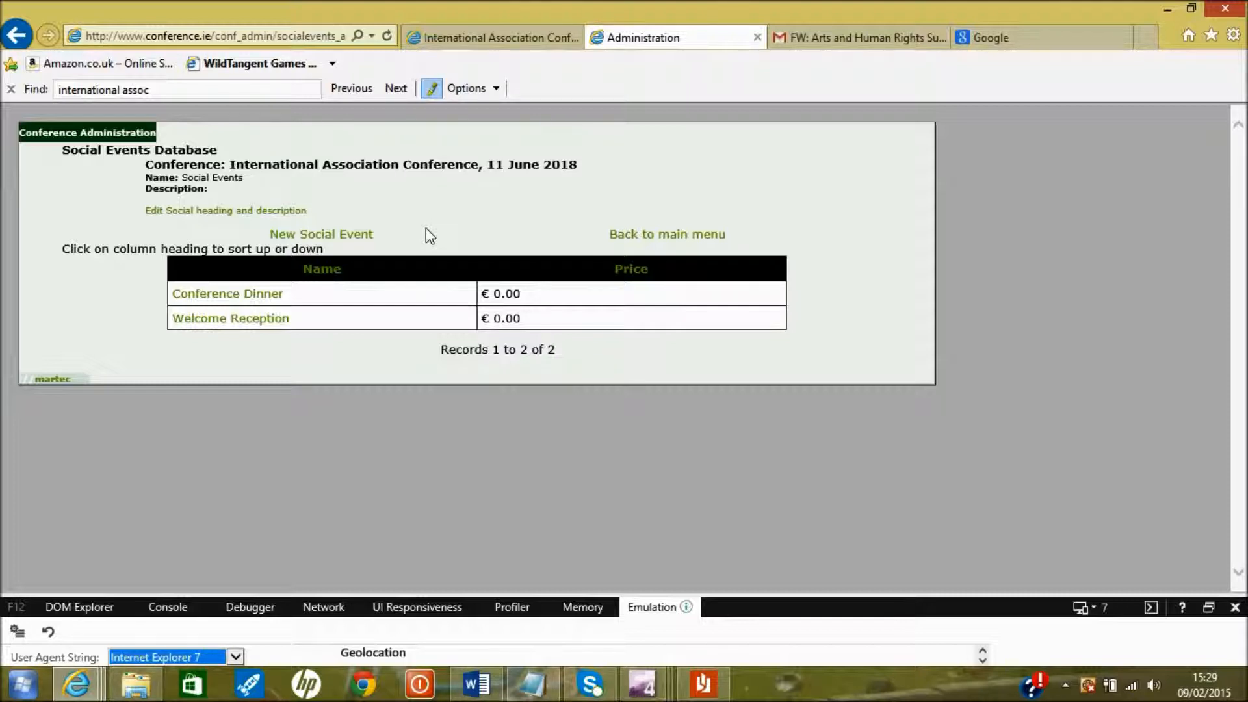
pyautogui.click(356, 247)
pyautogui.click(464, 199)
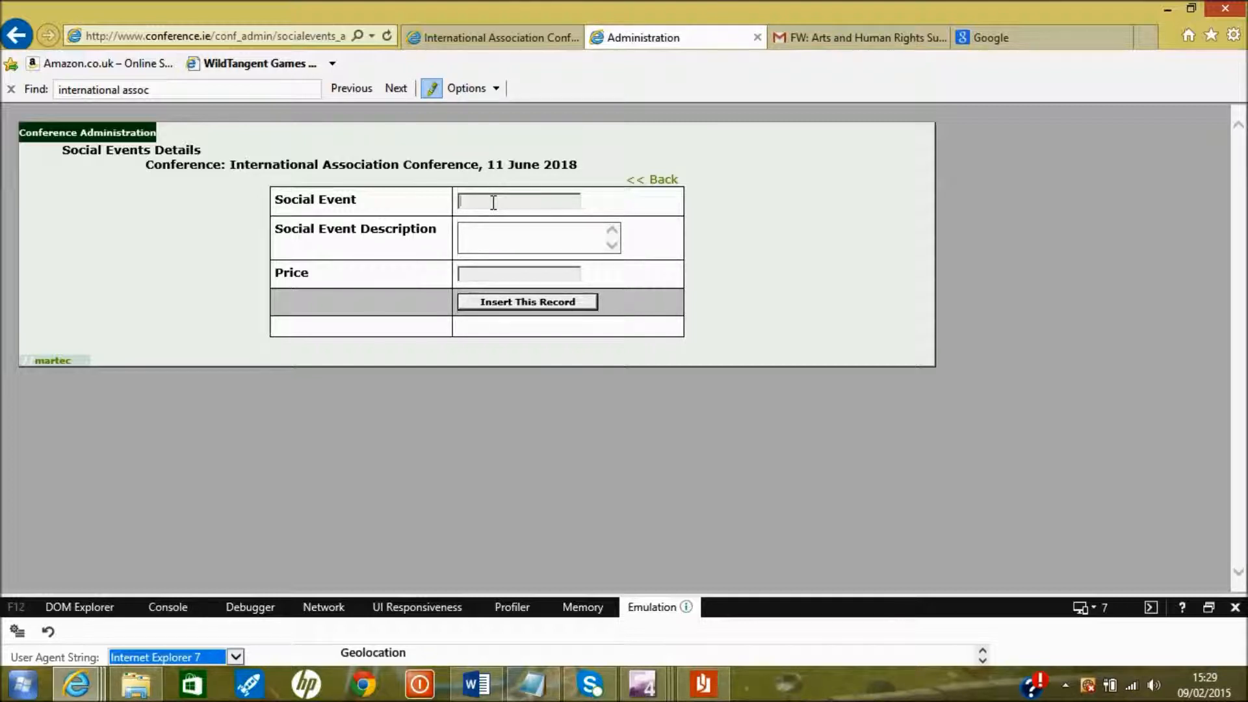
pyautogui.write('Tour')
pyautogui.press('Tab')
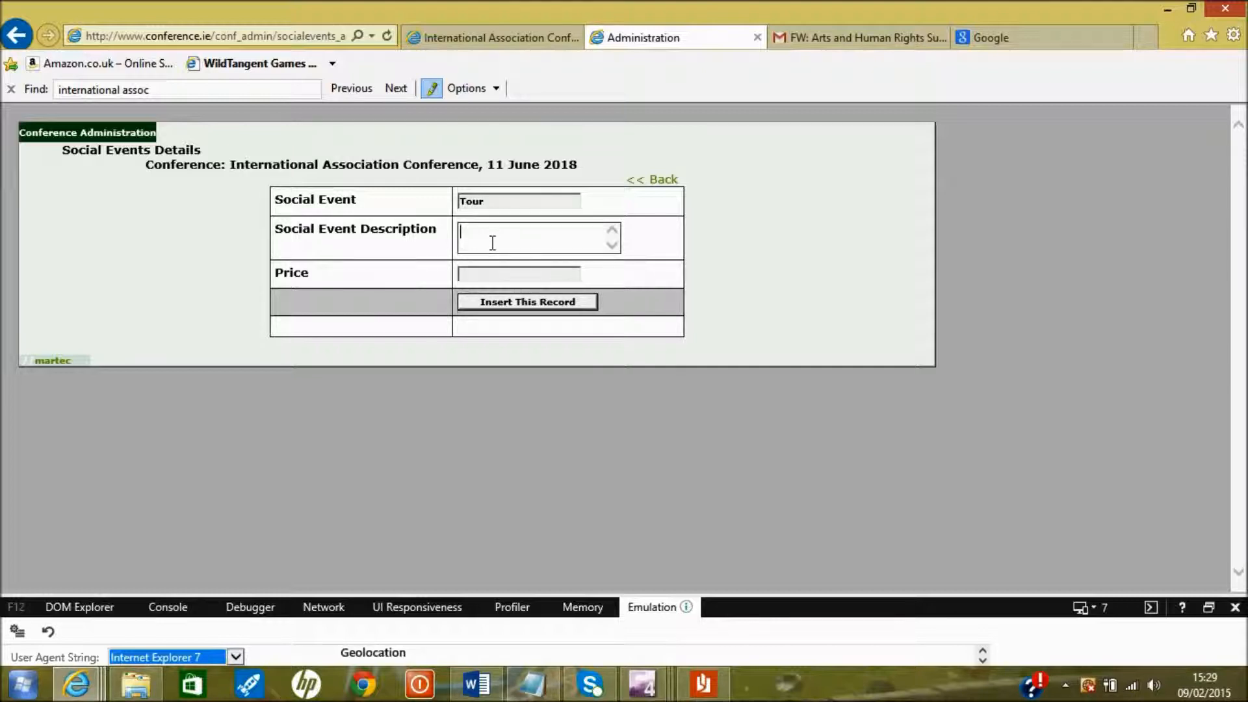
pyautogui.click(494, 273)
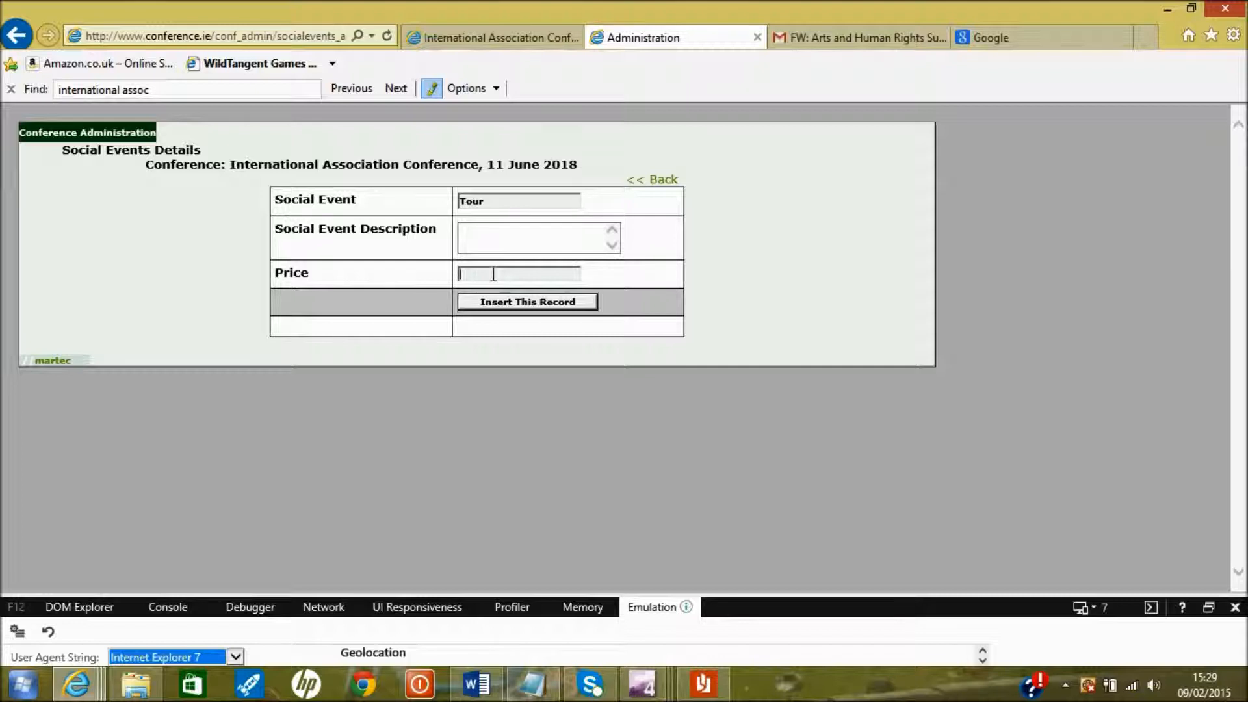
pyautogui.click(647, 182)
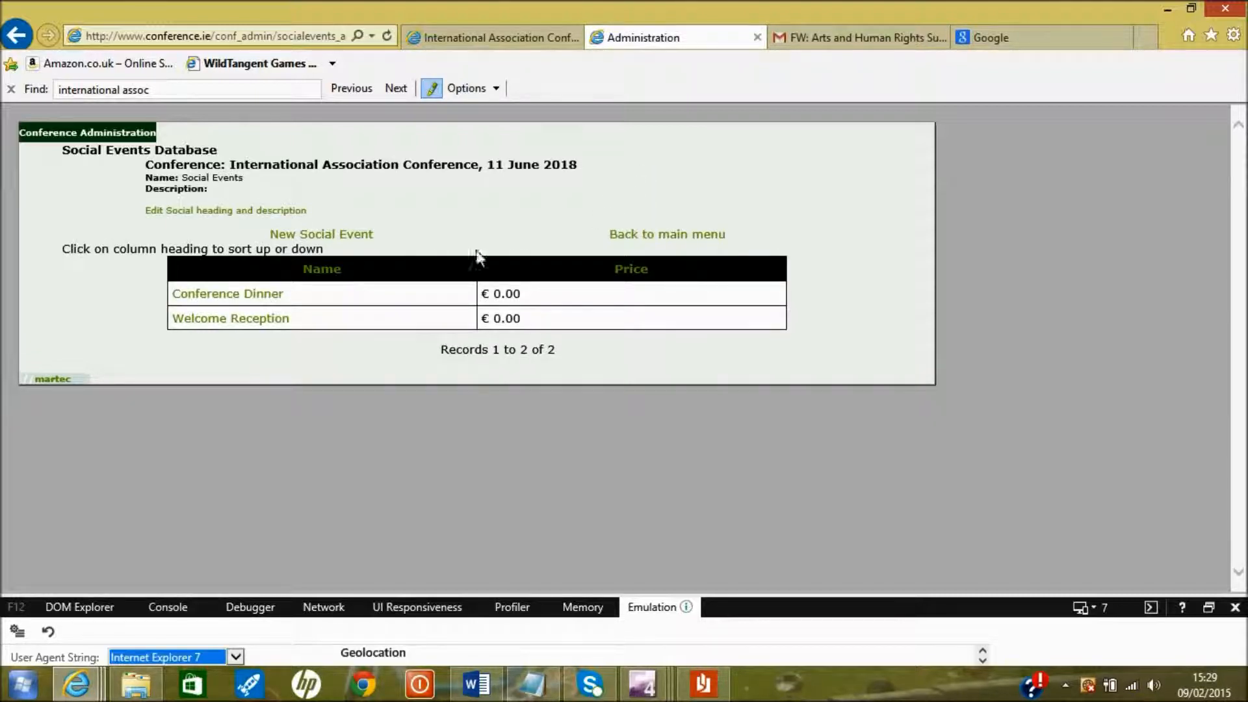
pyautogui.click(618, 234)
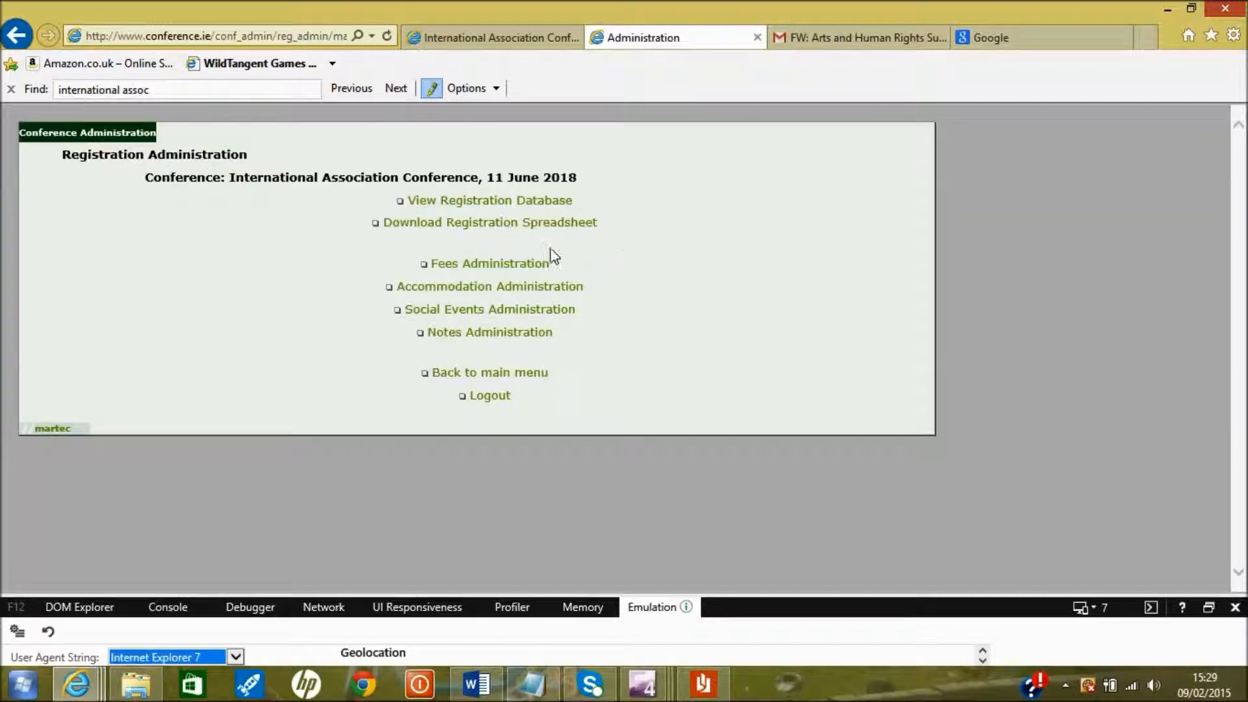
pyautogui.click(538, 335)
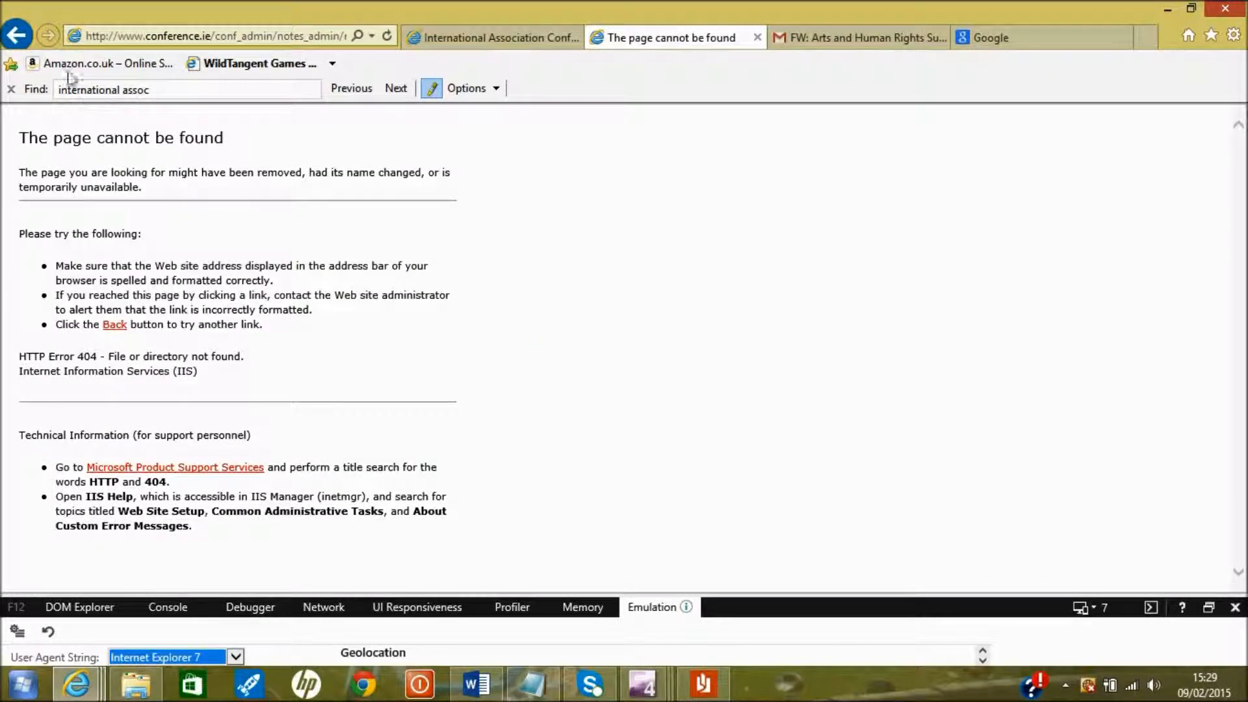
pyautogui.click(16, 35)
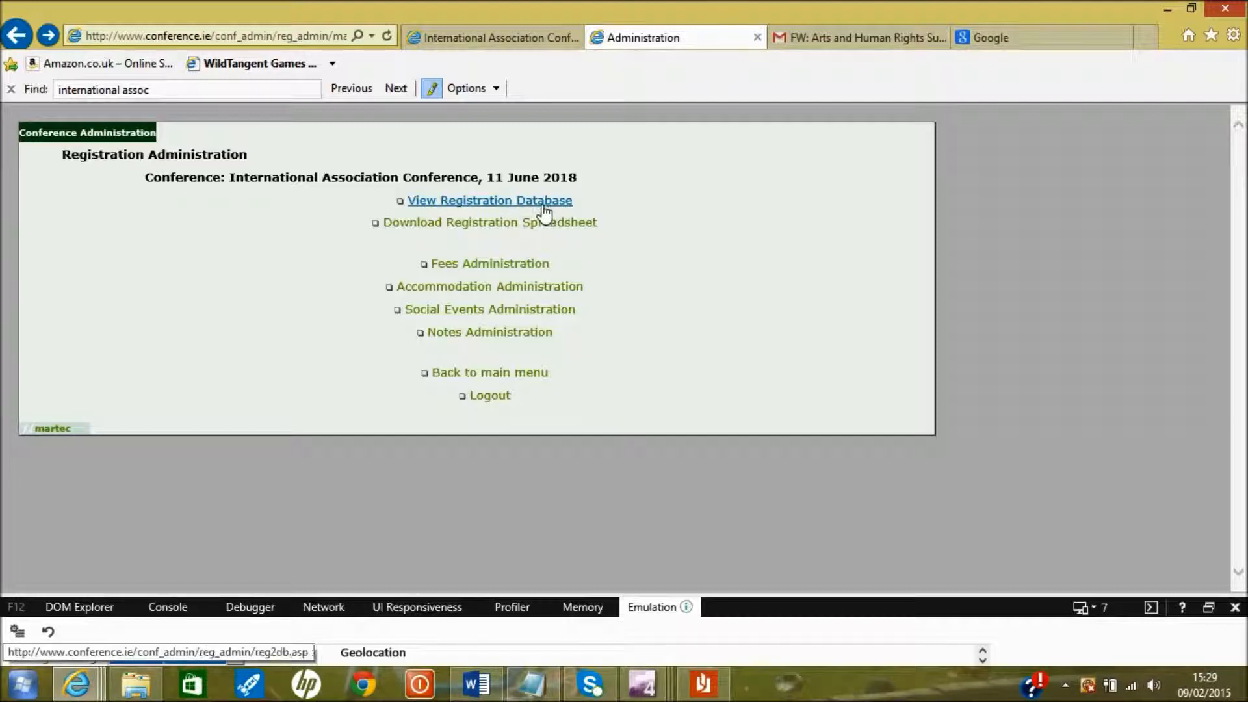
# Open the registration database and review the first registrant's full details
pyautogui.click(504, 207)
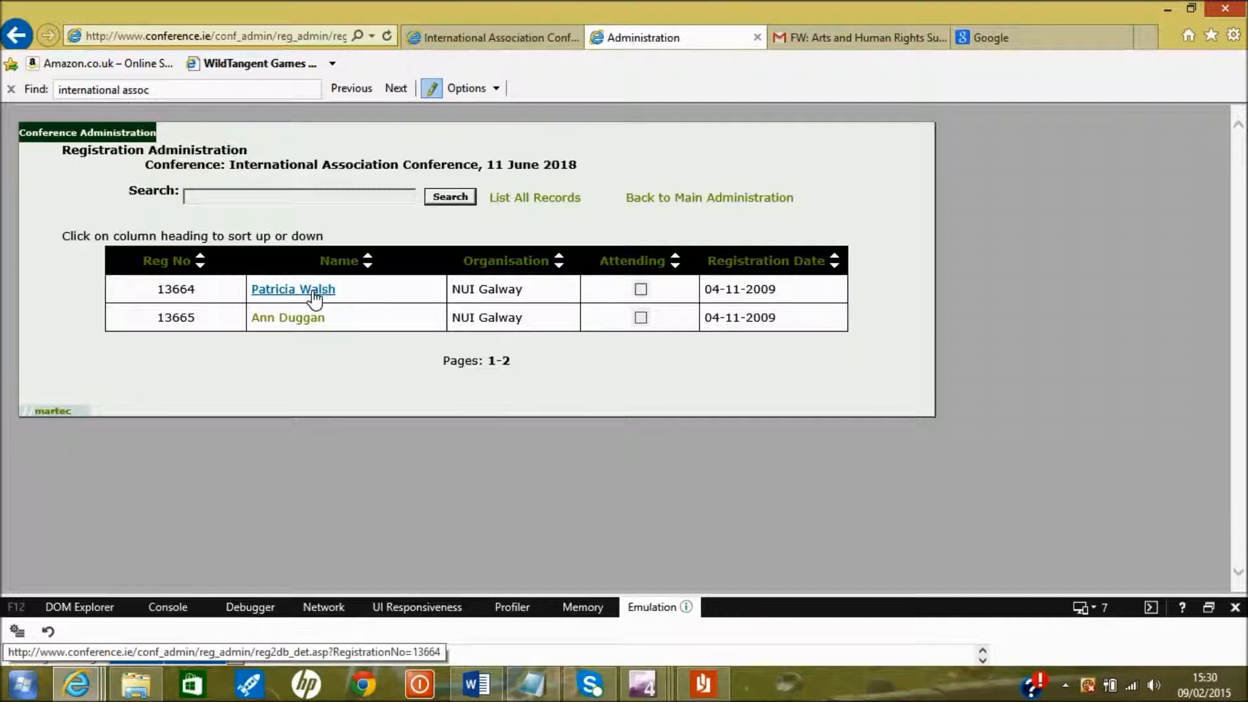
pyautogui.click(313, 293)
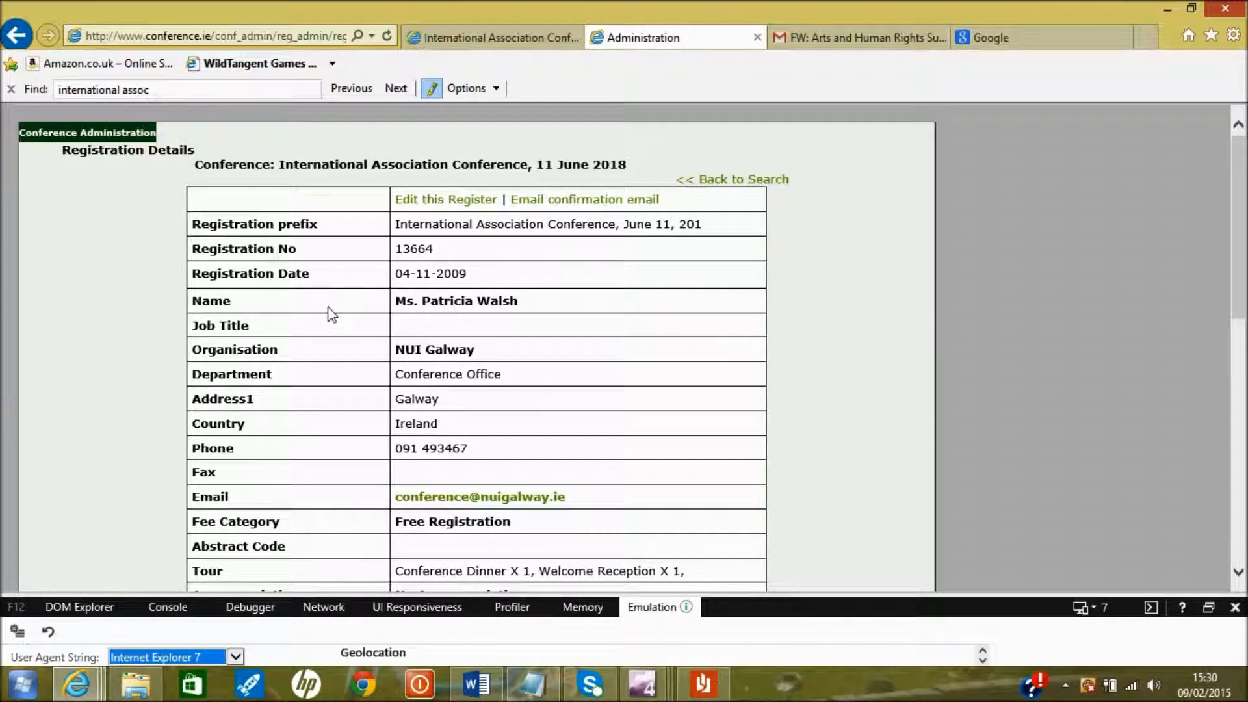
pyautogui.scroll(-6, 352, 374)
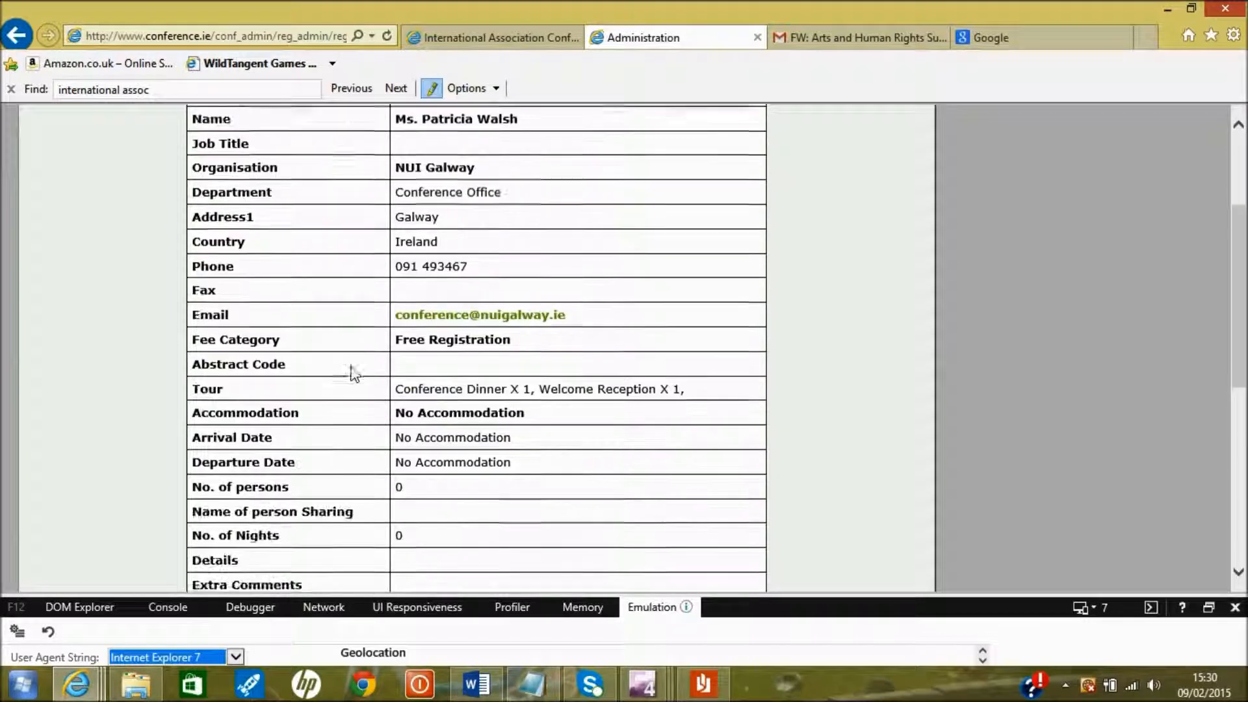
pyautogui.scroll(-4, 352, 374)
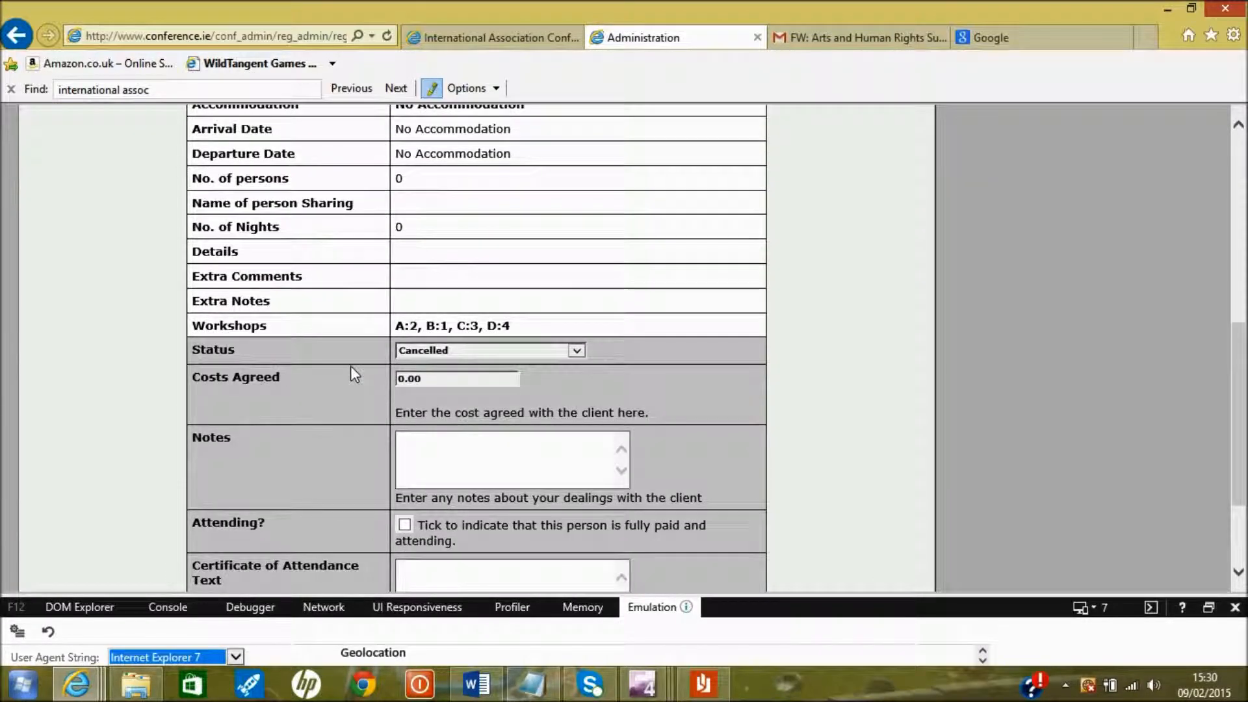
pyautogui.scroll(6, 352, 374)
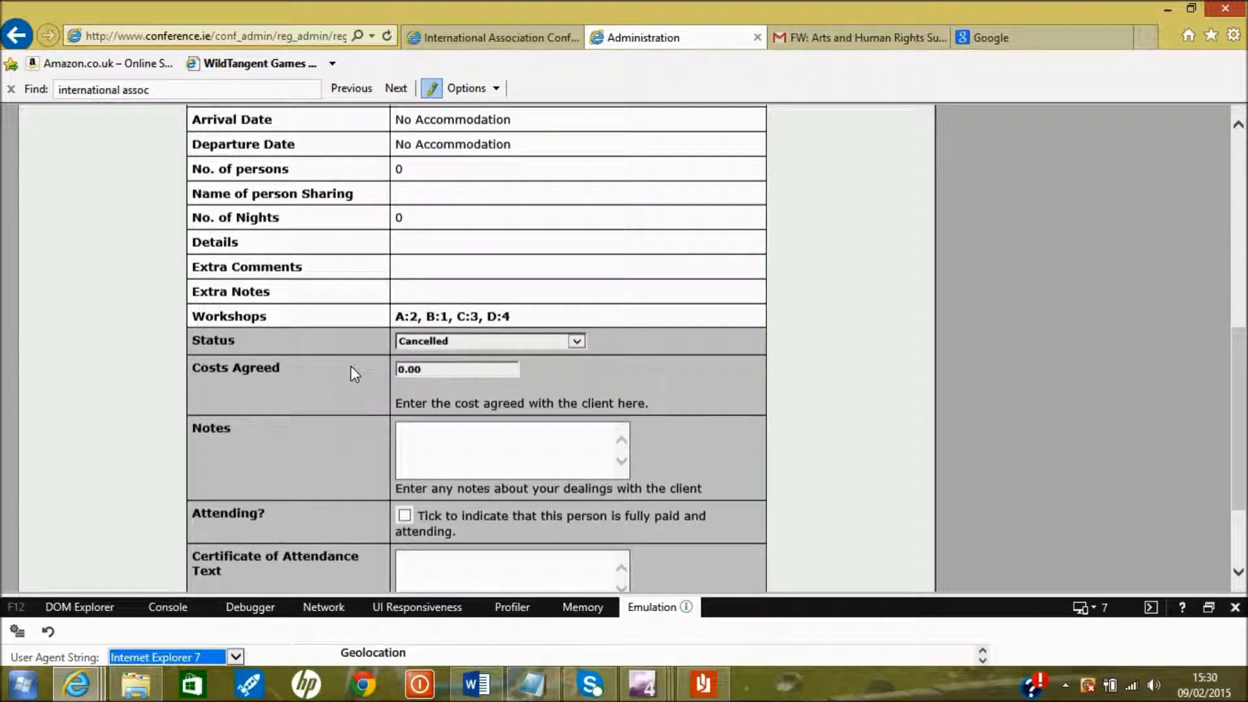
pyautogui.scroll(2, 352, 373)
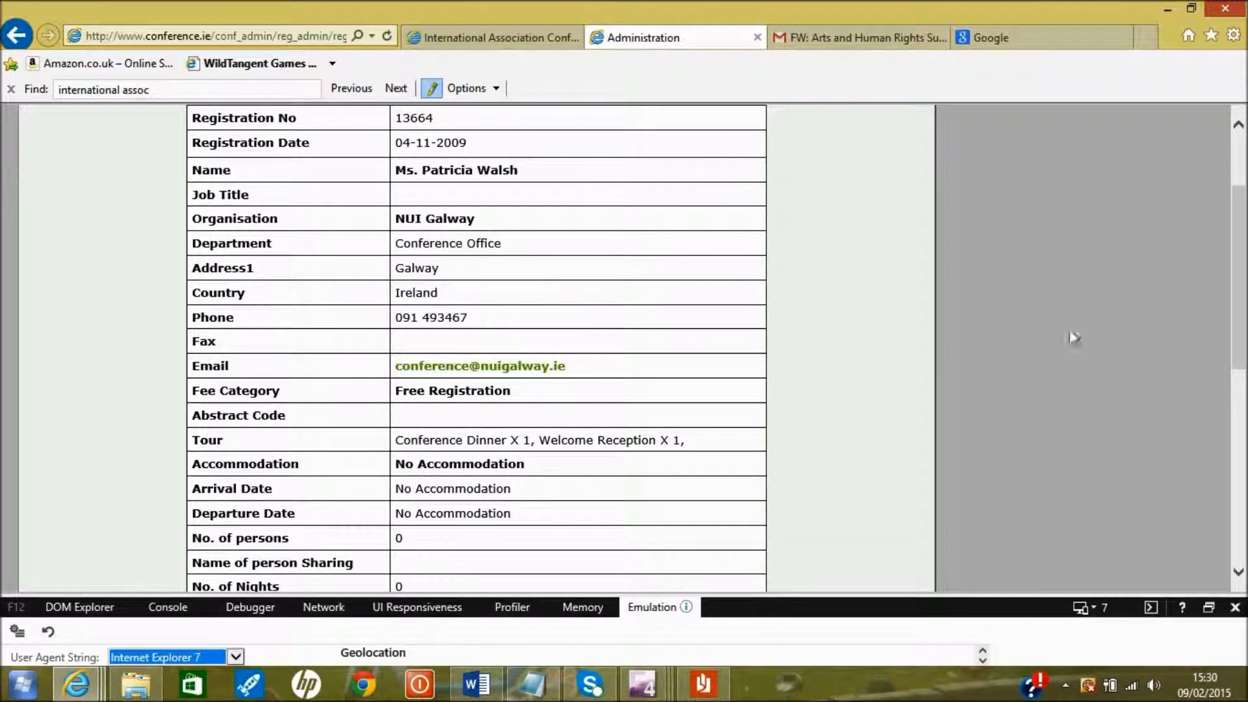
pyautogui.scroll(3, 1195, 319)
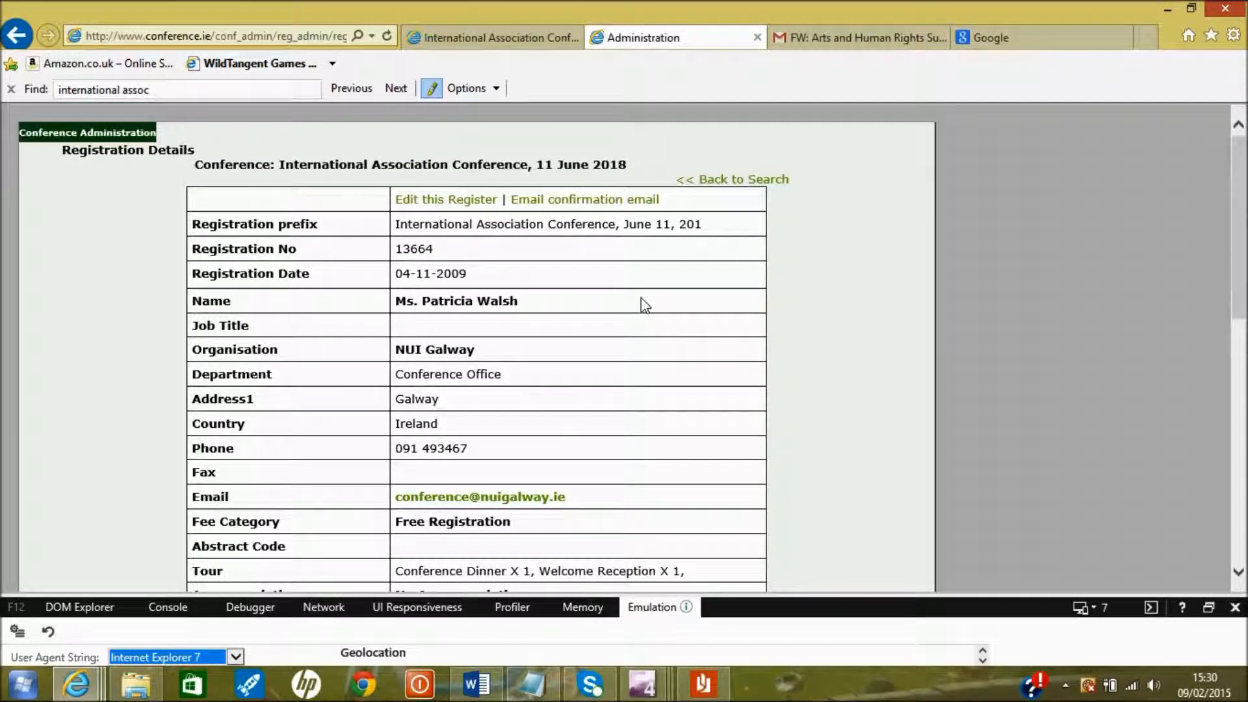
# Edit and update the first registration unchanged, then send its confirmation email
pyautogui.click(423, 200)
pyautogui.moveTo(540, 449); pyautogui.dragTo(373, 455)
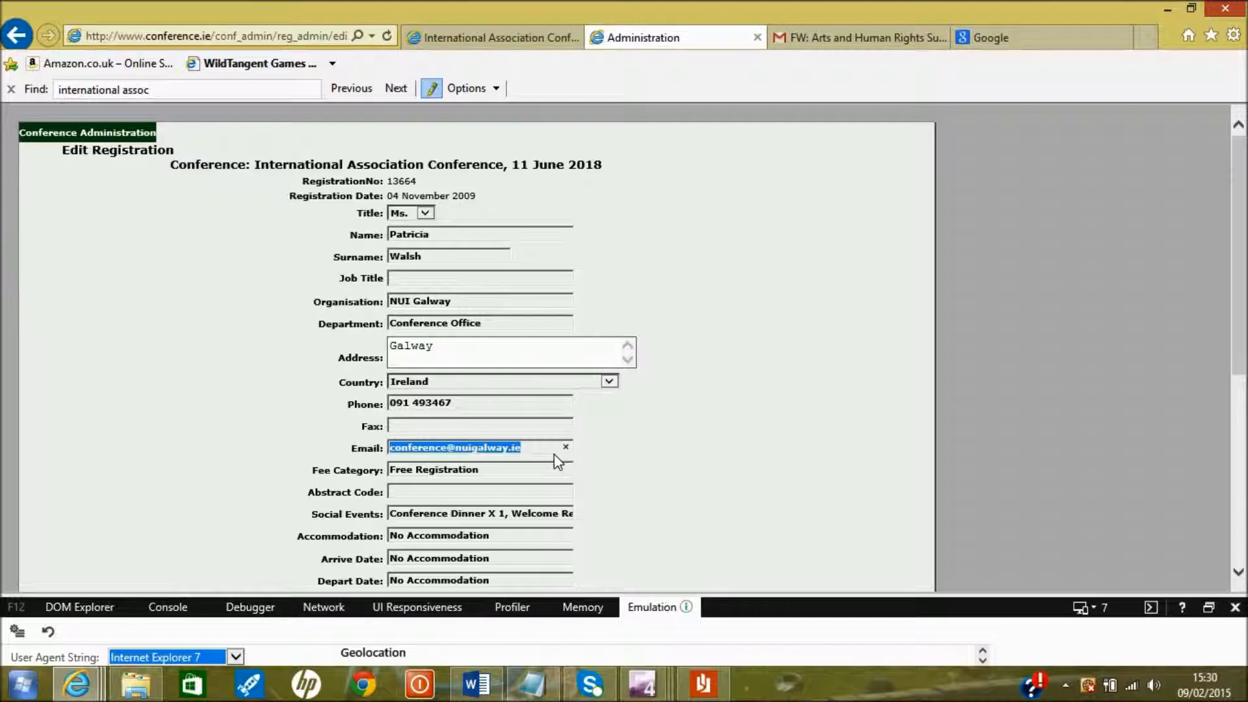
pyautogui.click(676, 468)
pyautogui.scroll(-5, 679, 468)
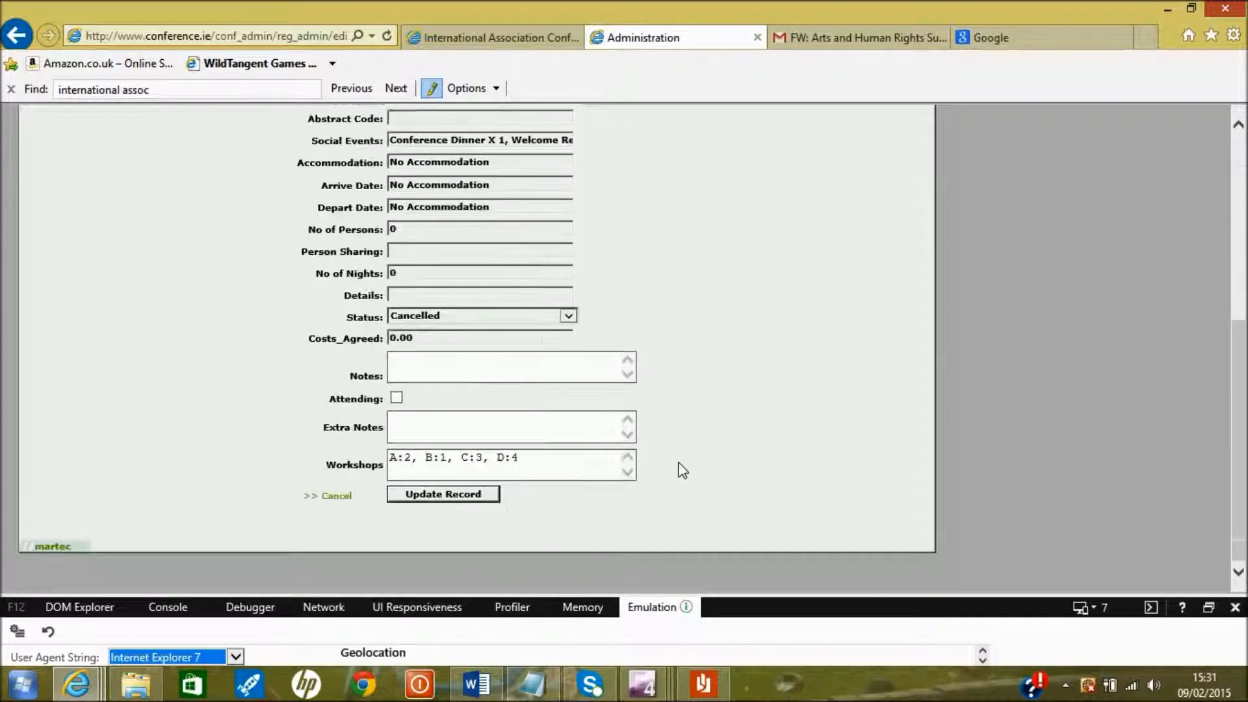
pyautogui.click(470, 494)
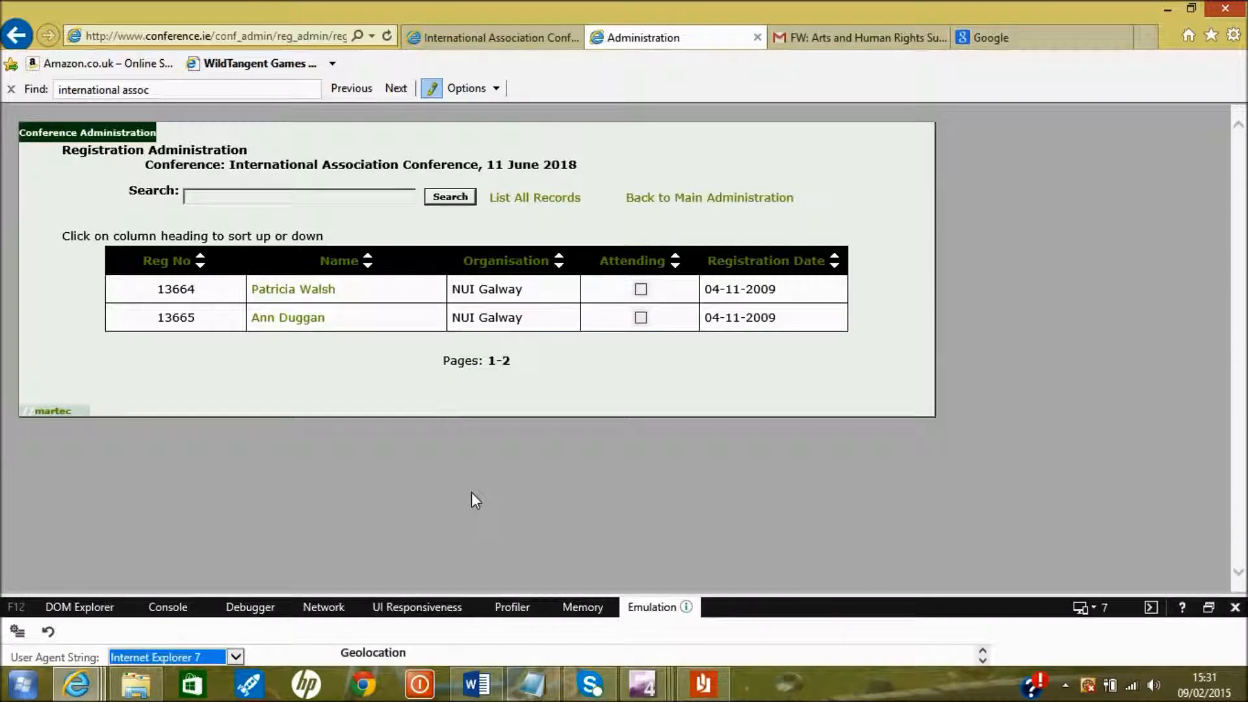
pyautogui.click(301, 293)
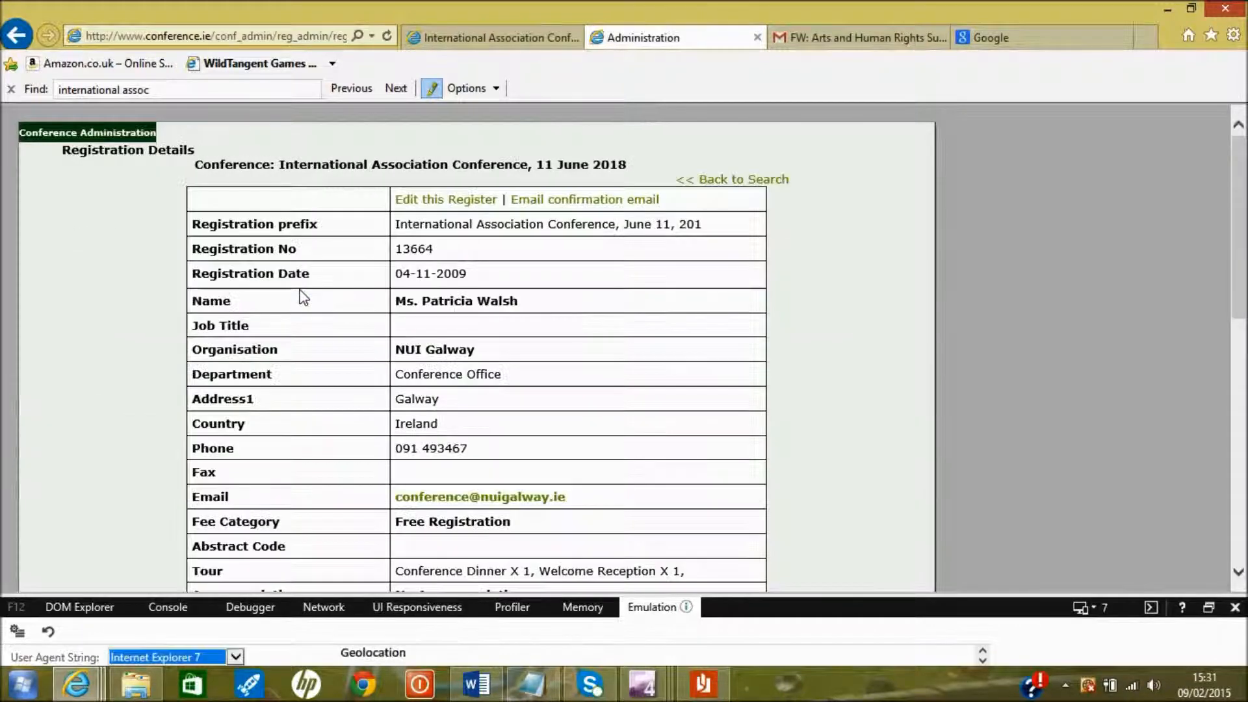
pyautogui.click(578, 204)
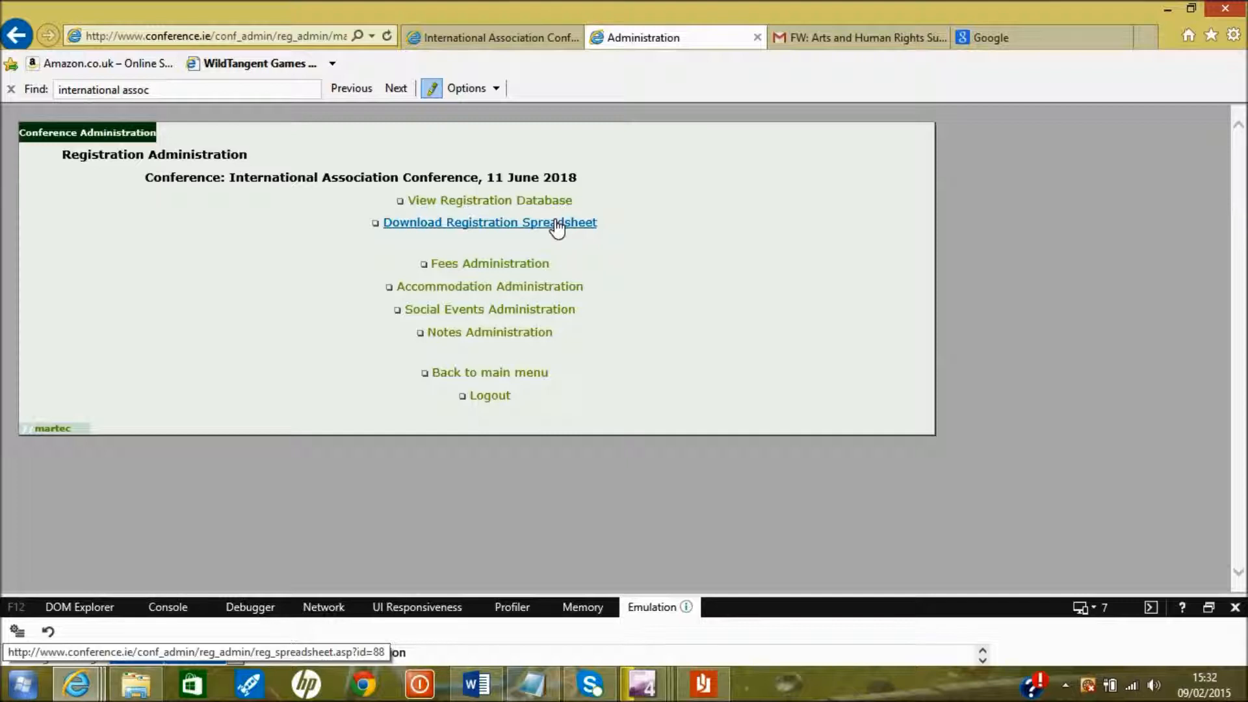
# Download reg_spreadsheet.xls and open it in Excel, accepting the file format warning
pyautogui.click(557, 225)
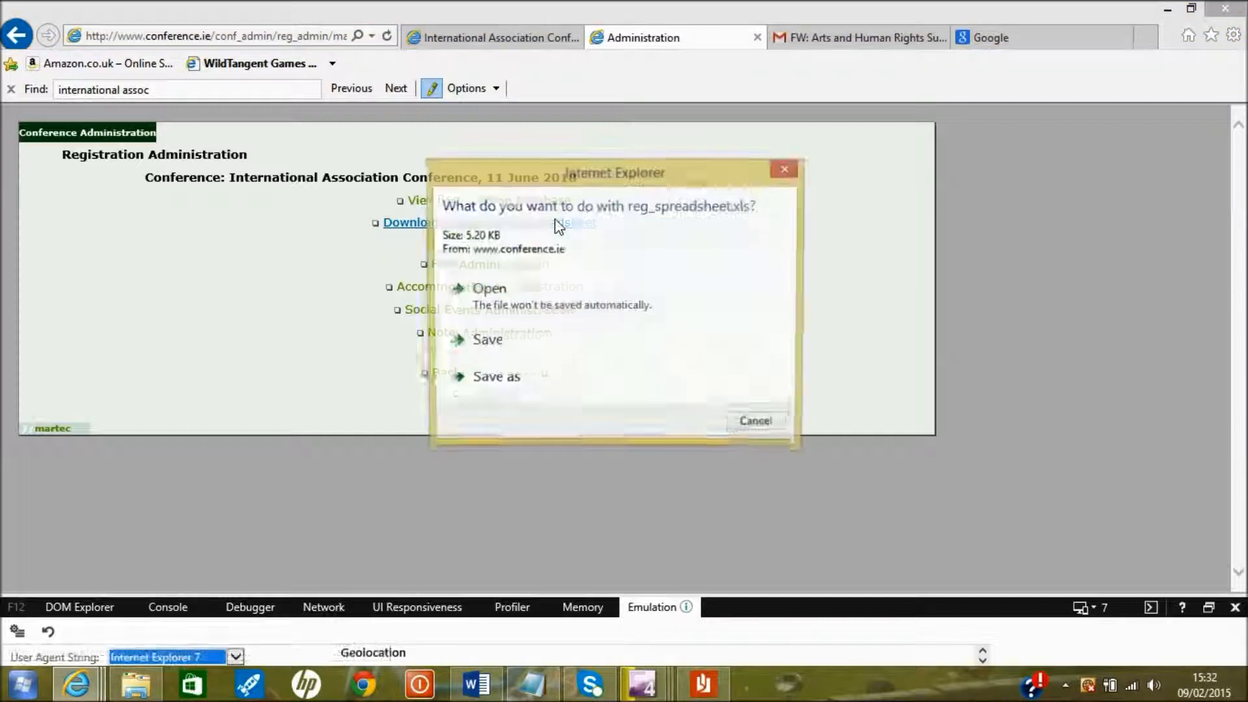
pyautogui.click(518, 293)
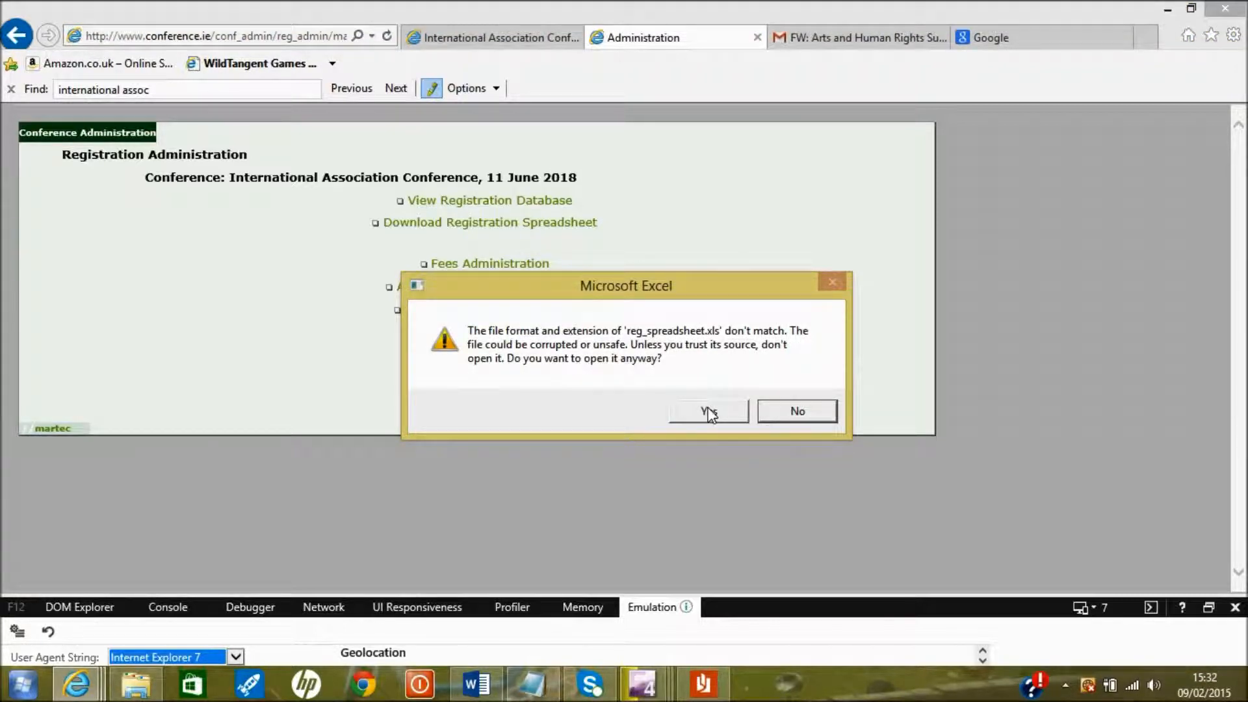
pyautogui.click(708, 412)
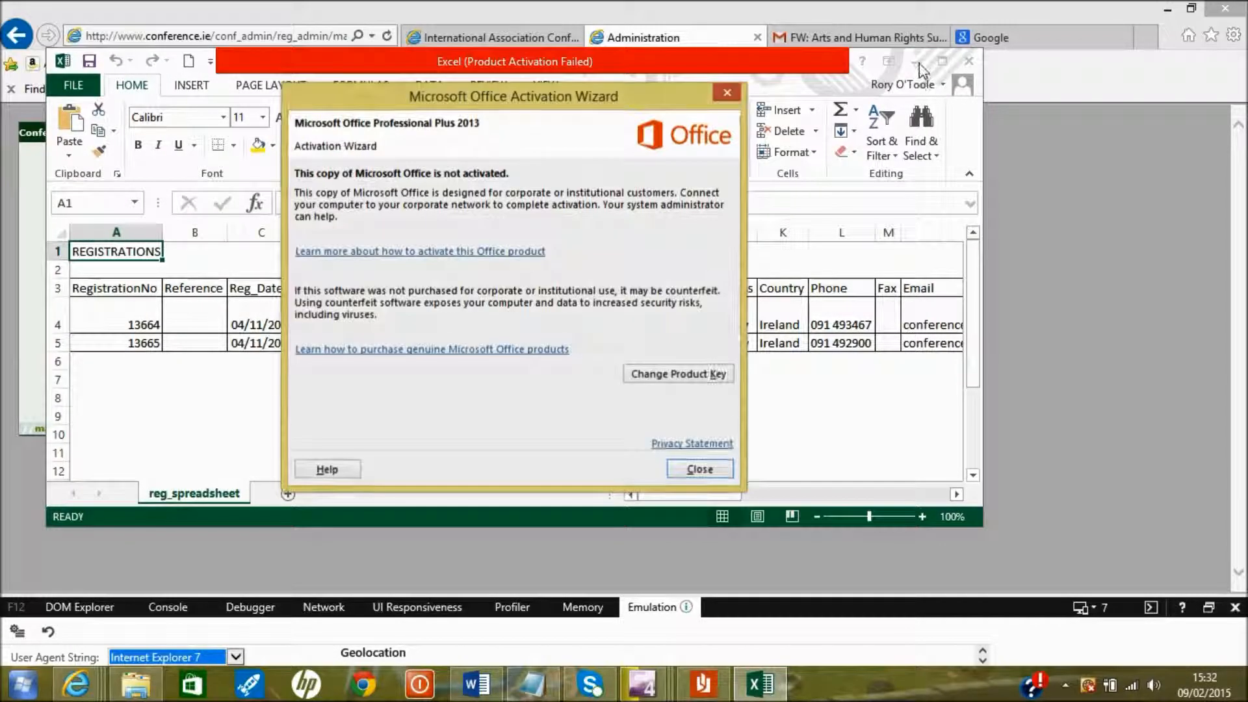
# Dismiss the activation notice, maximize Excel and inspect the registration number in A4
pyautogui.click(709, 468)
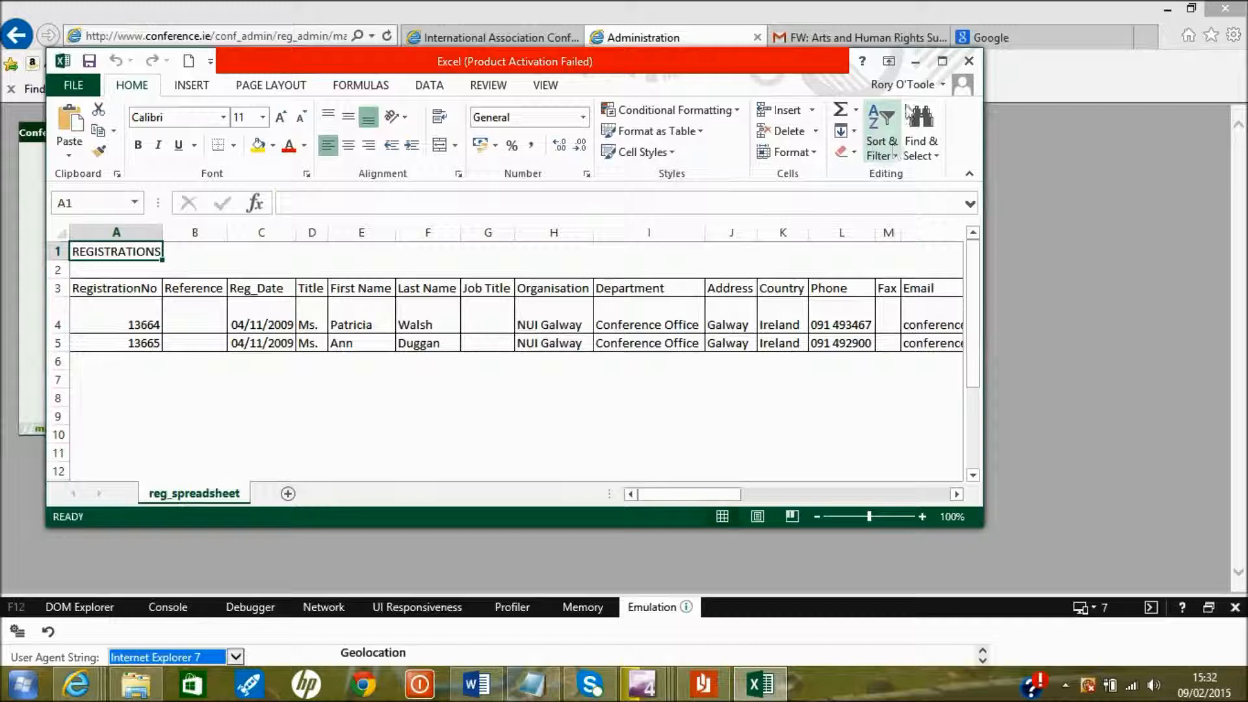
pyautogui.click(940, 61)
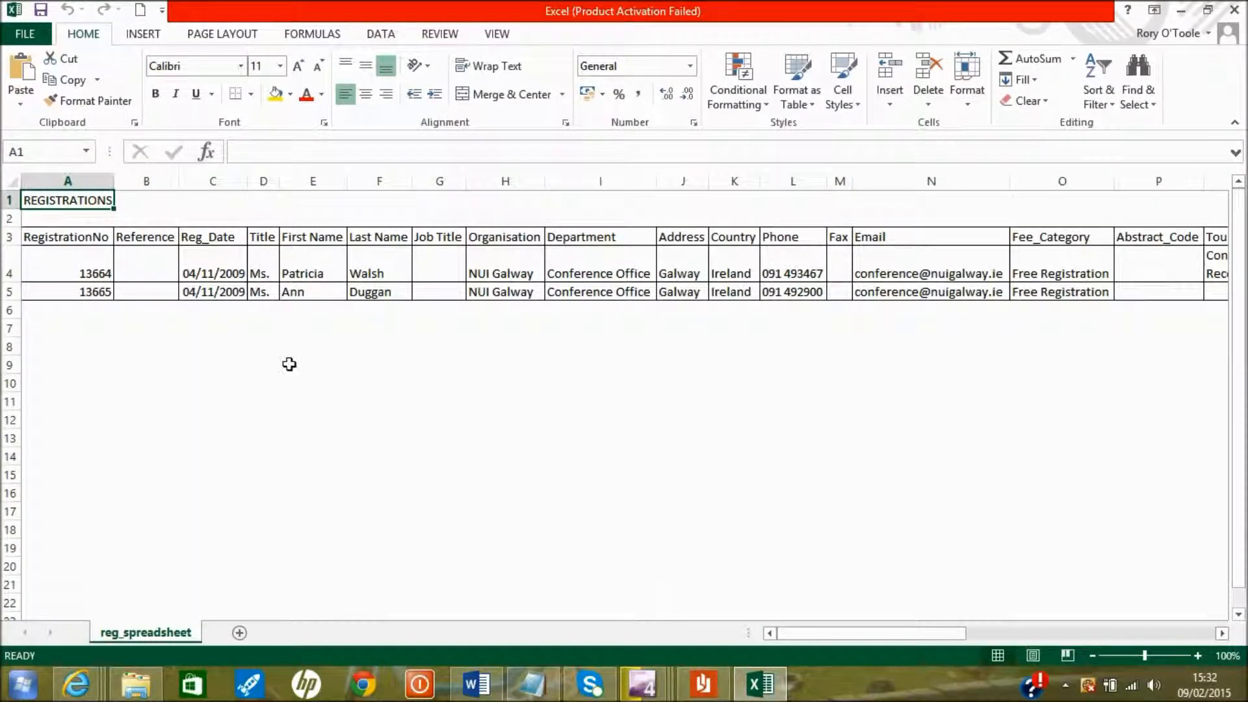
pyautogui.click(79, 267)
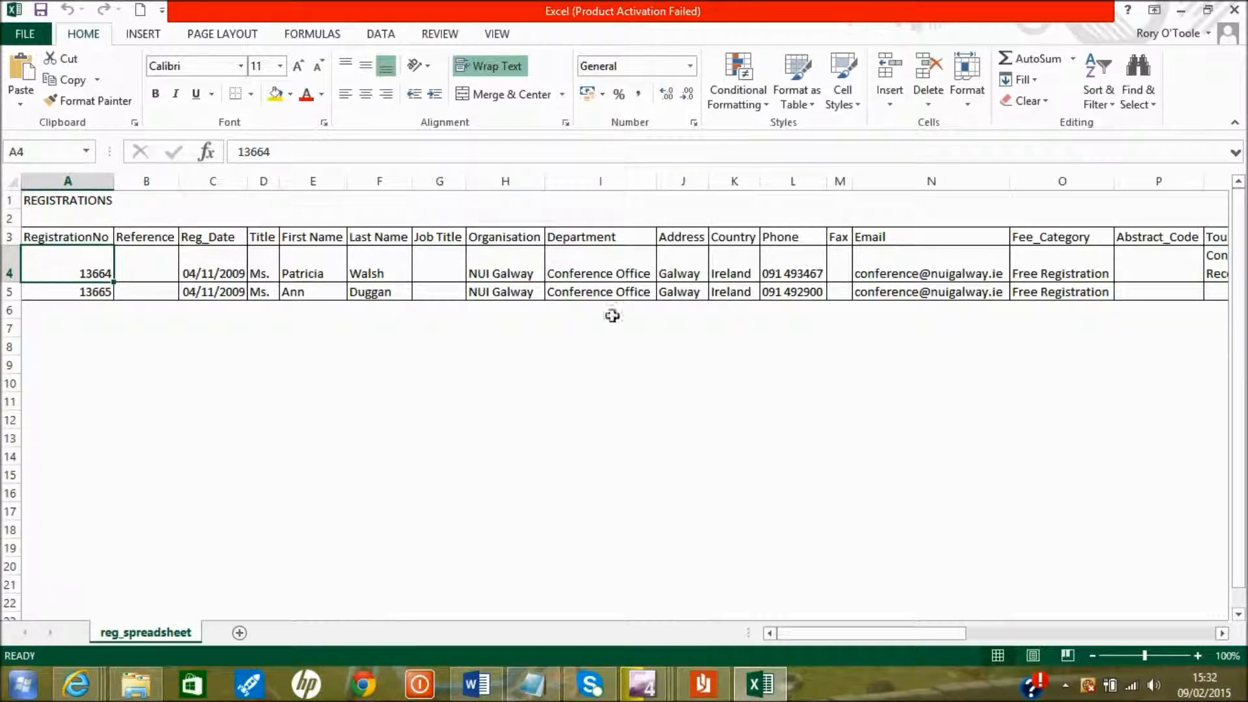
pyautogui.moveTo(806, 634); pyautogui.dragTo(946, 644)
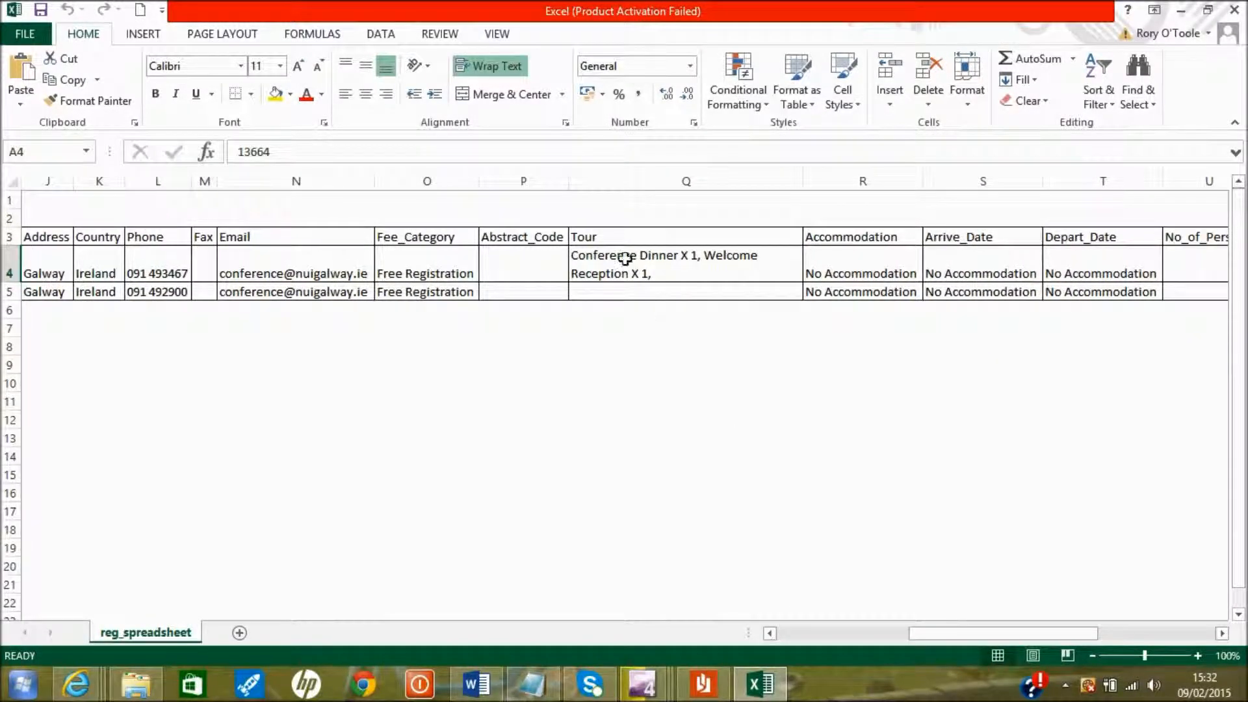
# Check the Tour heading, social events in Q4 and Extra Notes in AC4, select E4:F5, then close Excel
pyautogui.click(606, 237)
pyautogui.click(629, 260)
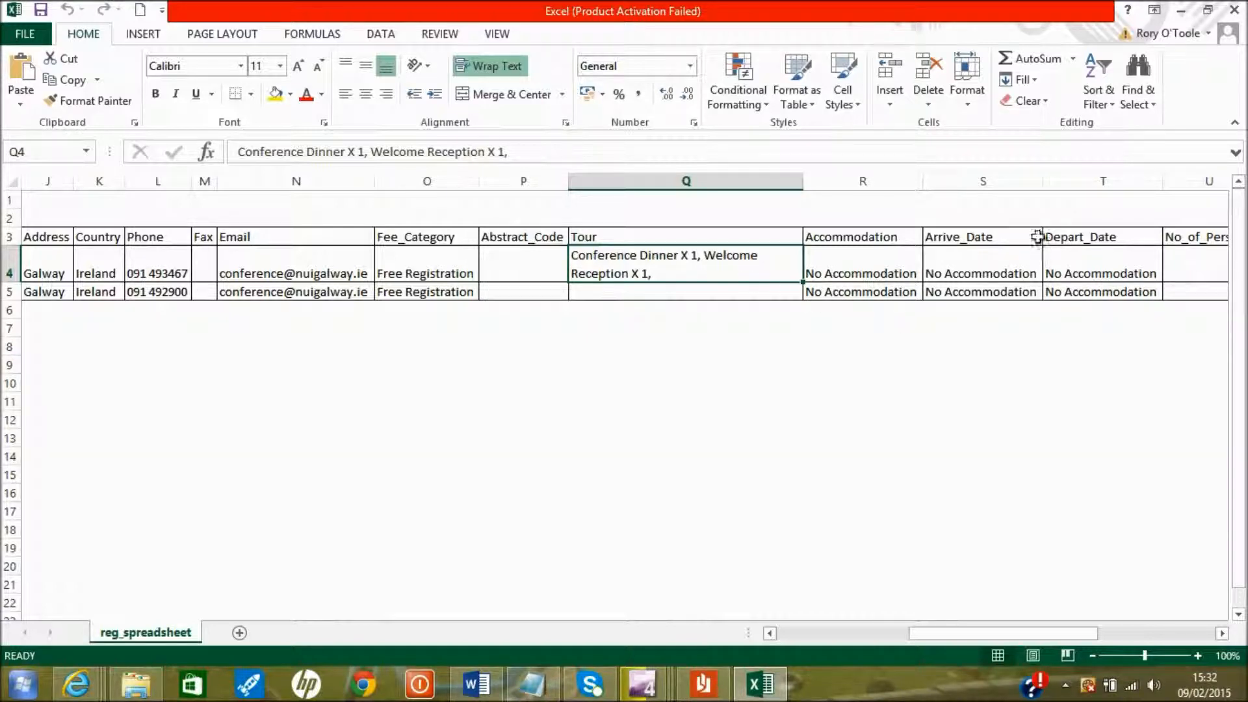
pyautogui.moveTo(977, 633); pyautogui.dragTo(1103, 632)
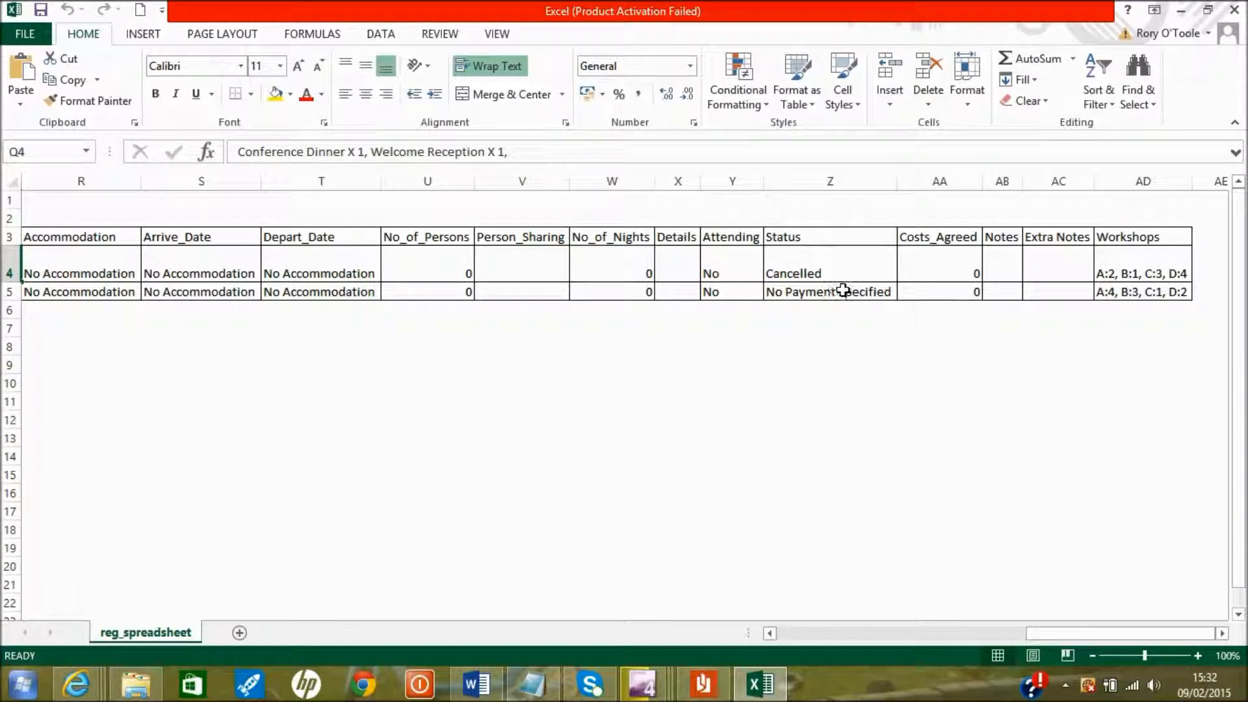
pyautogui.click(1034, 254)
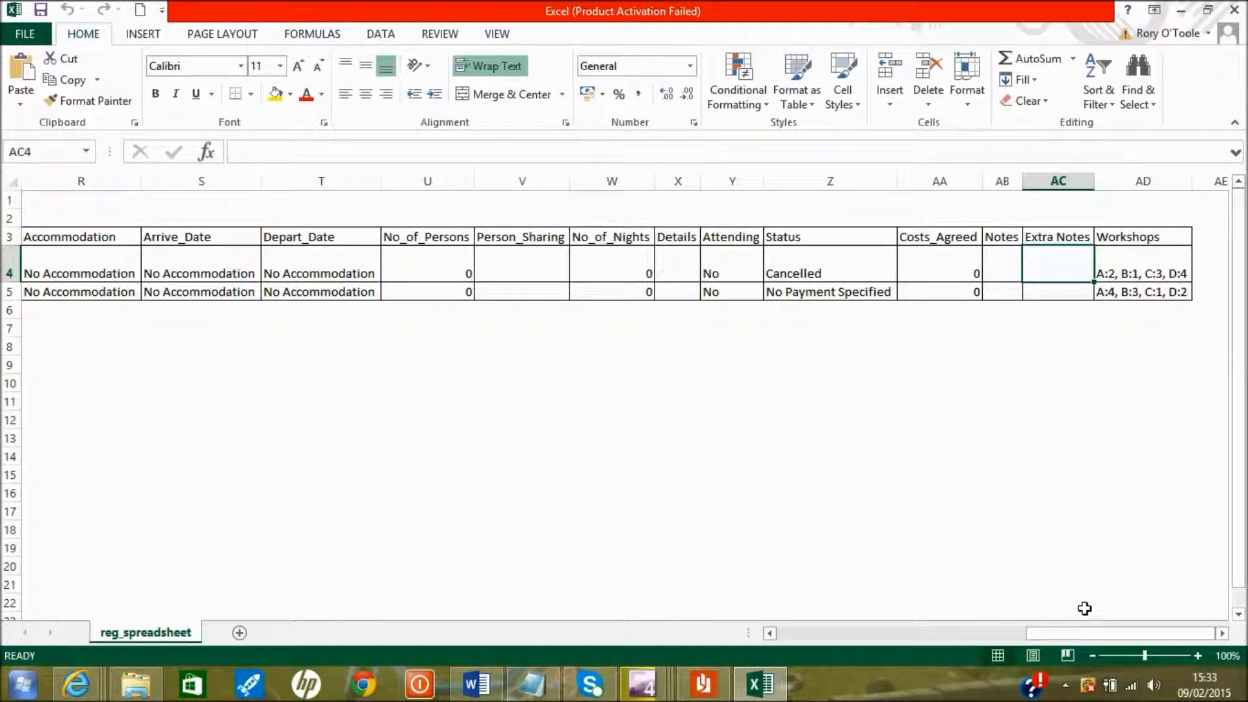
pyautogui.moveTo(1081, 632); pyautogui.dragTo(800, 637)
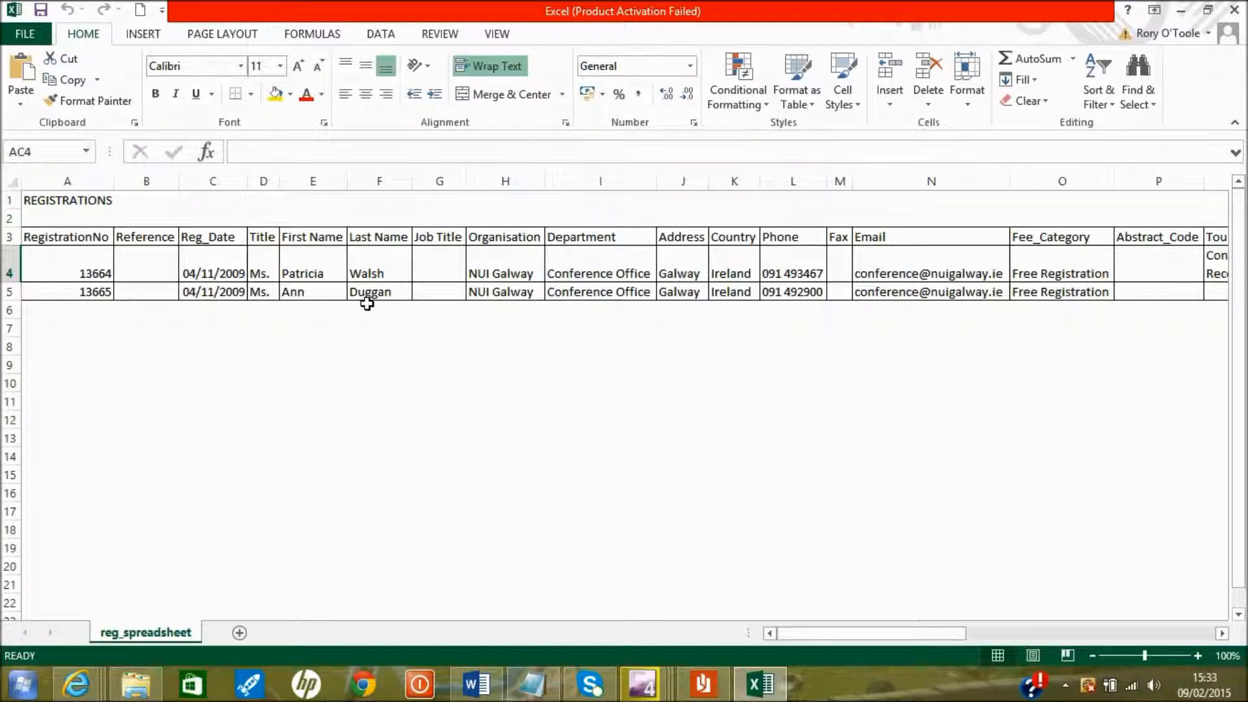
pyautogui.moveTo(335, 255); pyautogui.dragTo(367, 310)
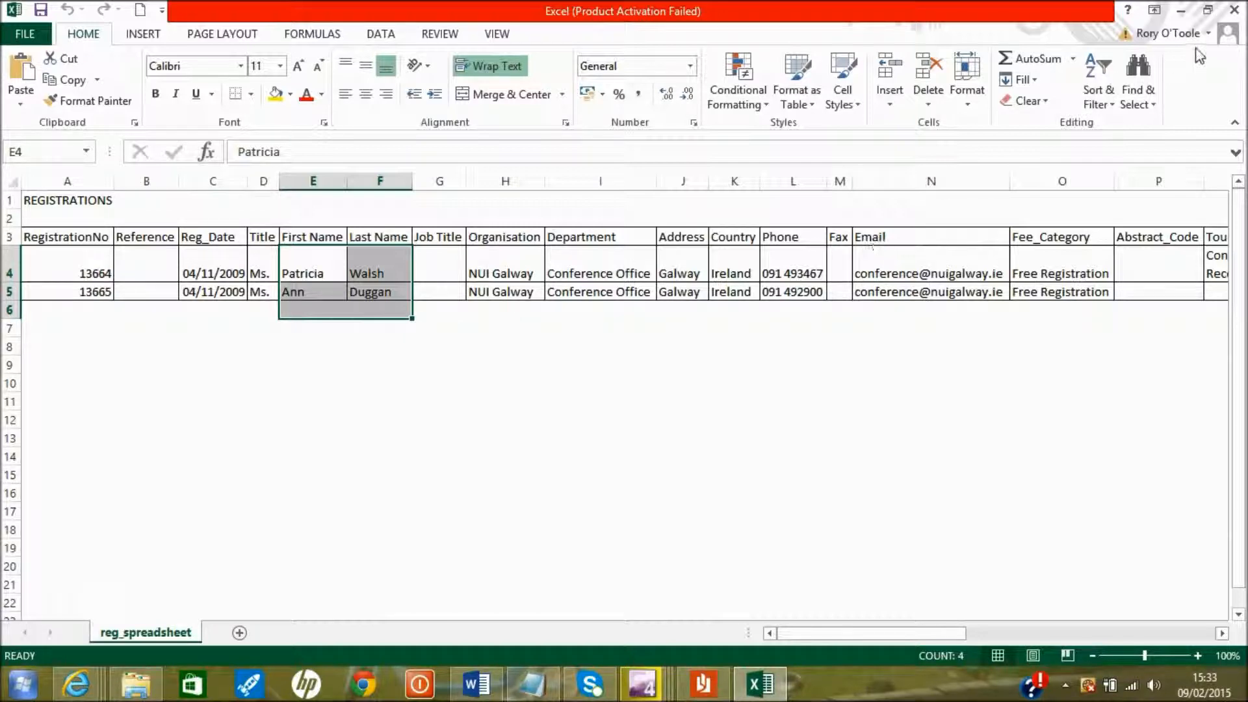
pyautogui.click(1234, 10)
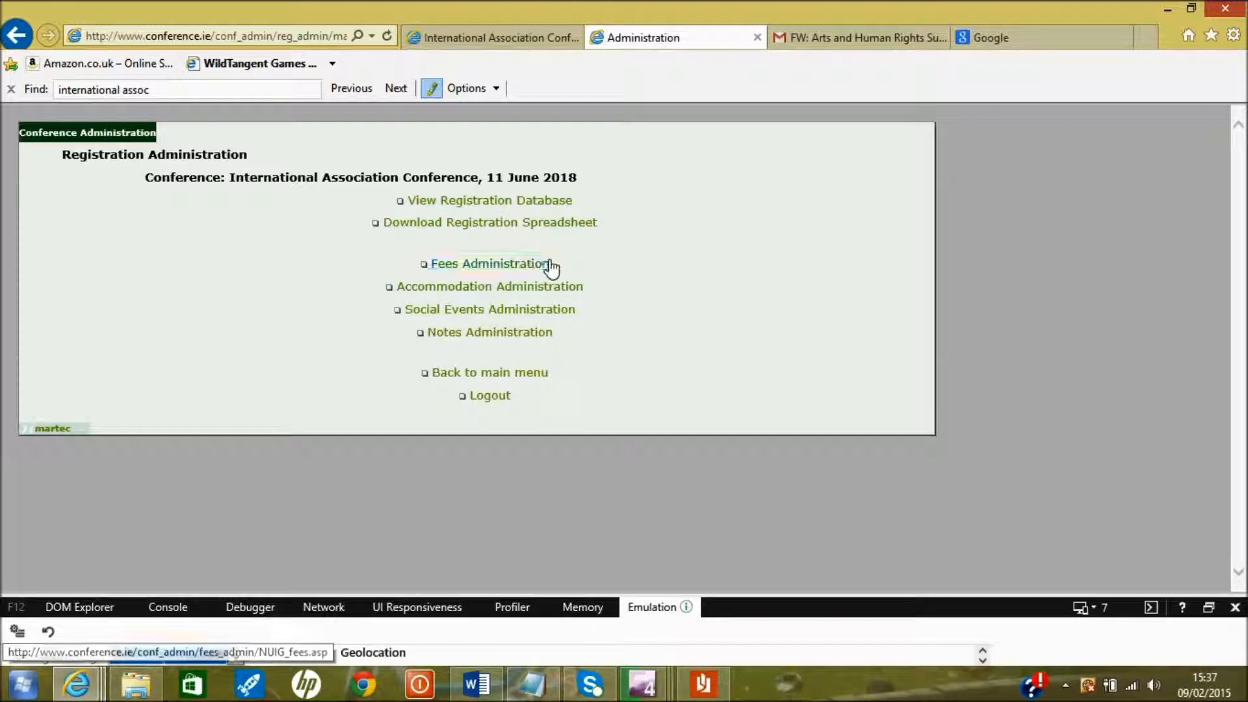
# Return to the International Association Conference's main Conference Administration menu
pyautogui.click(522, 382)
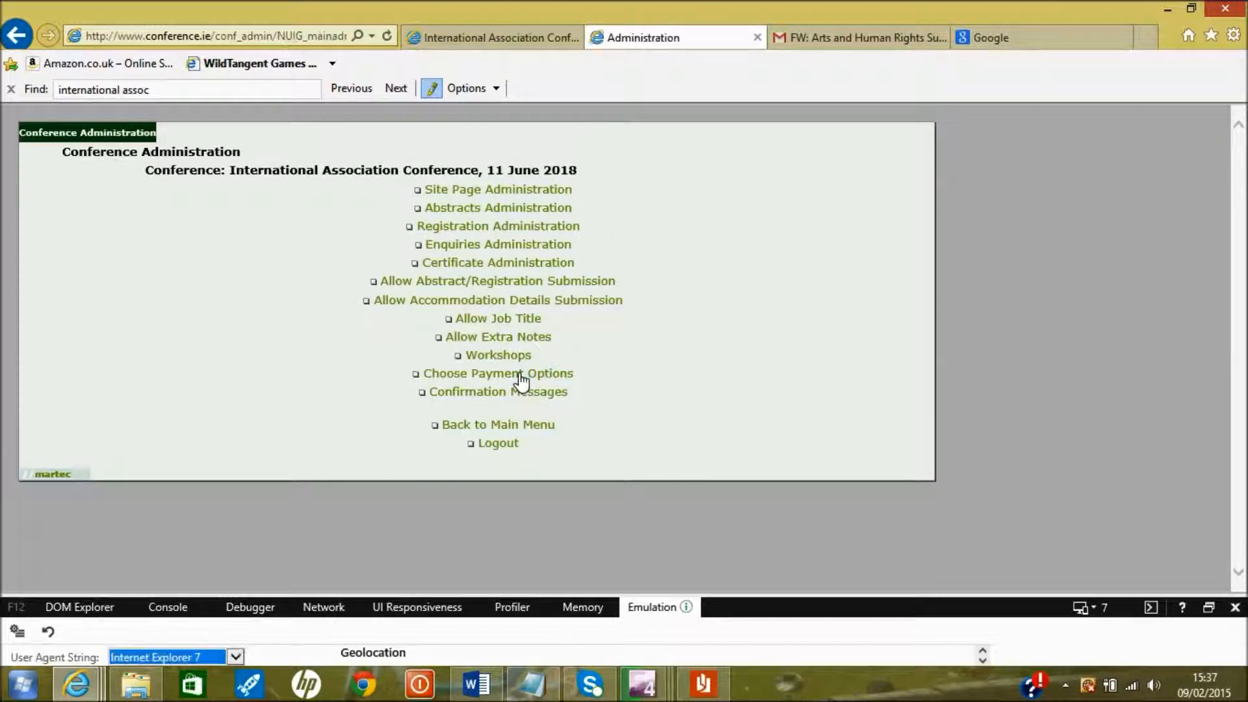